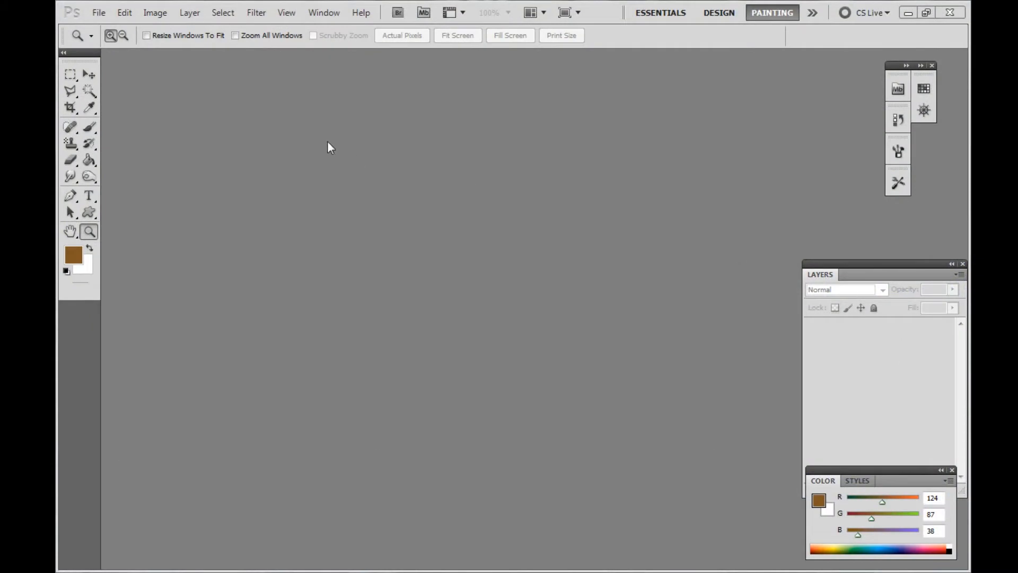
Open the image "Mario kicking shell post note sketch" from the Raw Images folder
left_click(94, 14)
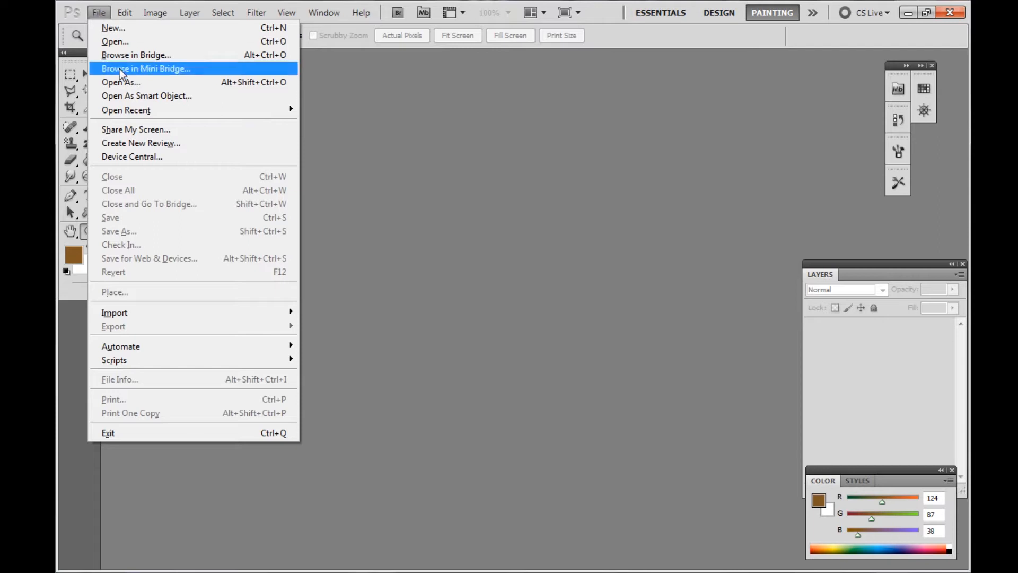
left_click(115, 42)
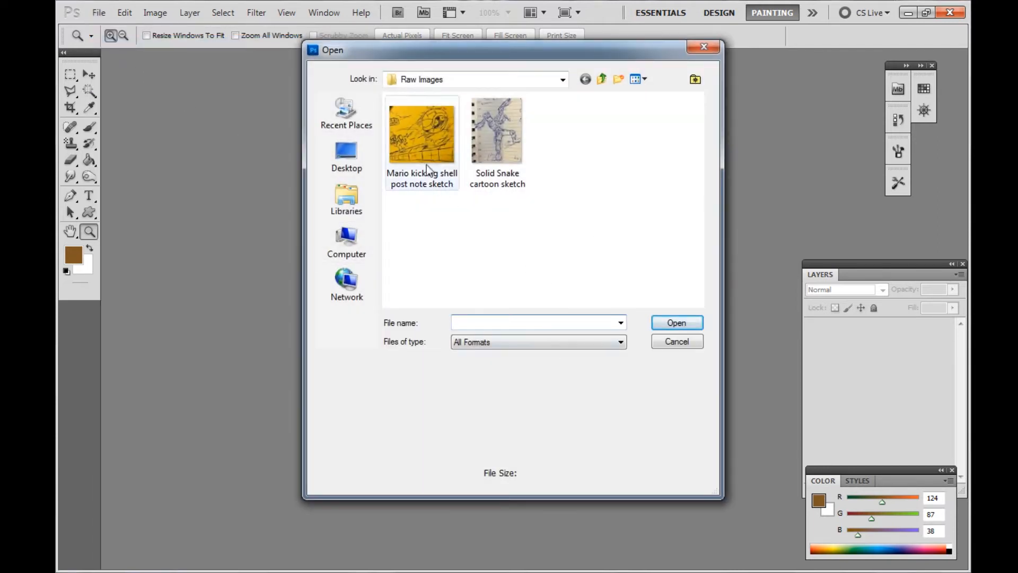
left_click(422, 148)
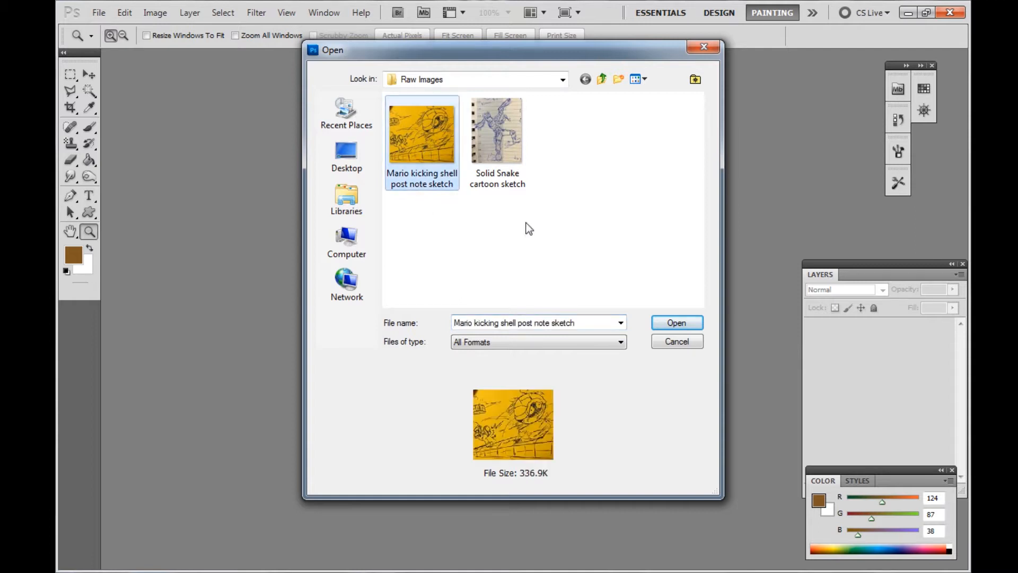
left_click(664, 319)
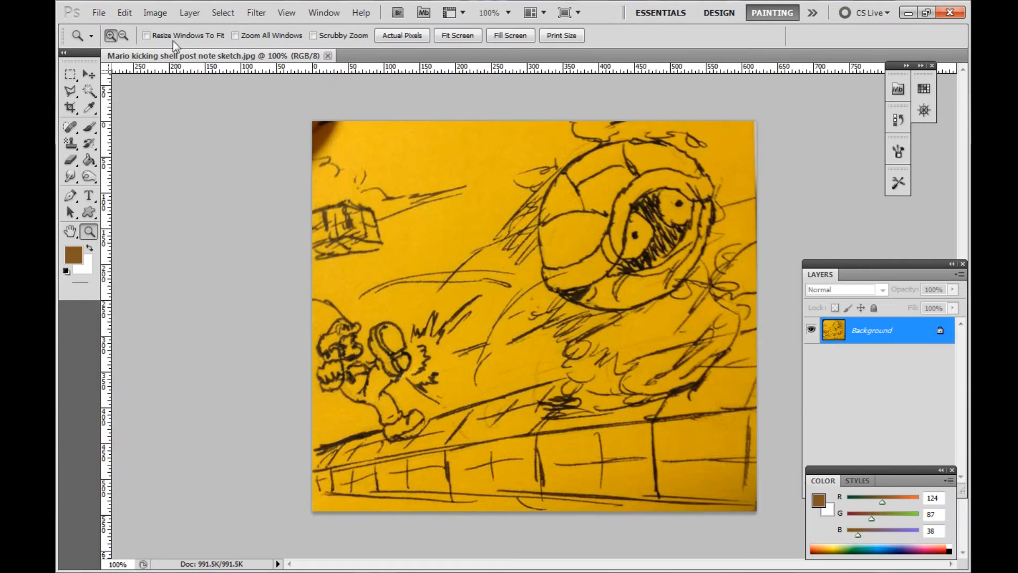
Set the image's resolution to 300 pixels/inch with proportions constrained and resampling on
left_click(155, 12)
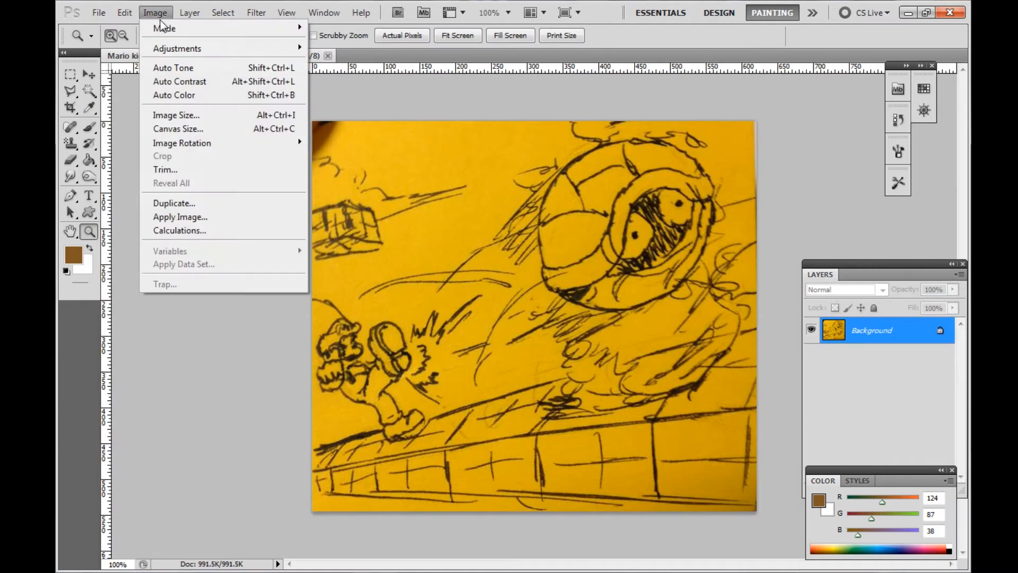
left_click(181, 115)
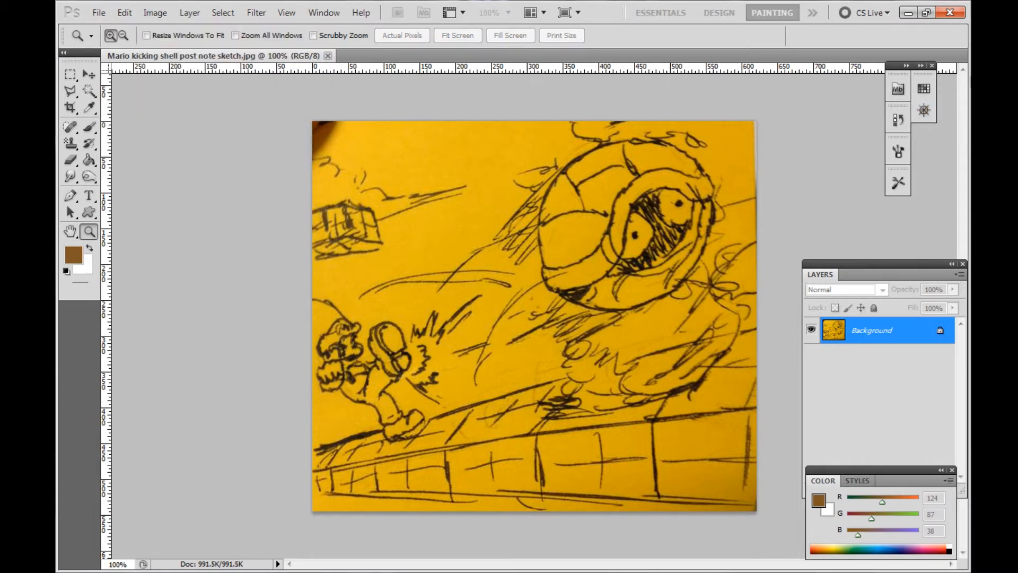
left_click_drag(480, 208, 581, 160)
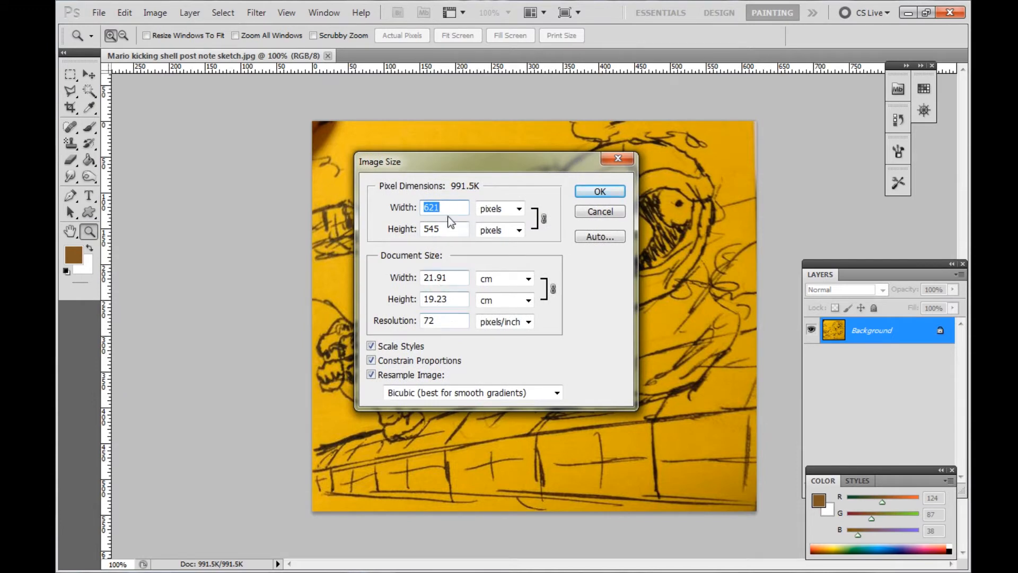
left_click_drag(497, 167, 480, 164)
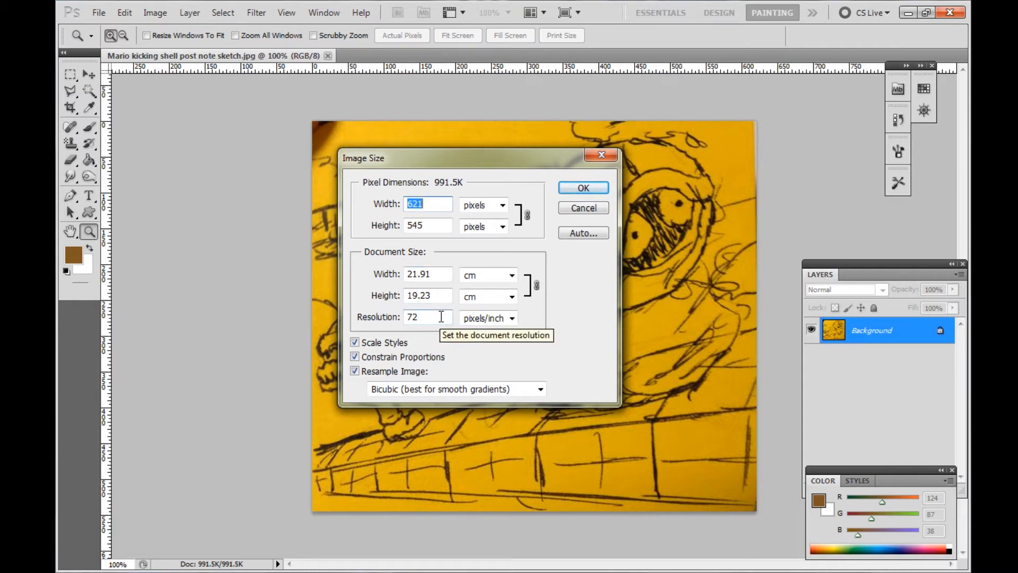
left_click_drag(462, 167, 498, 162)
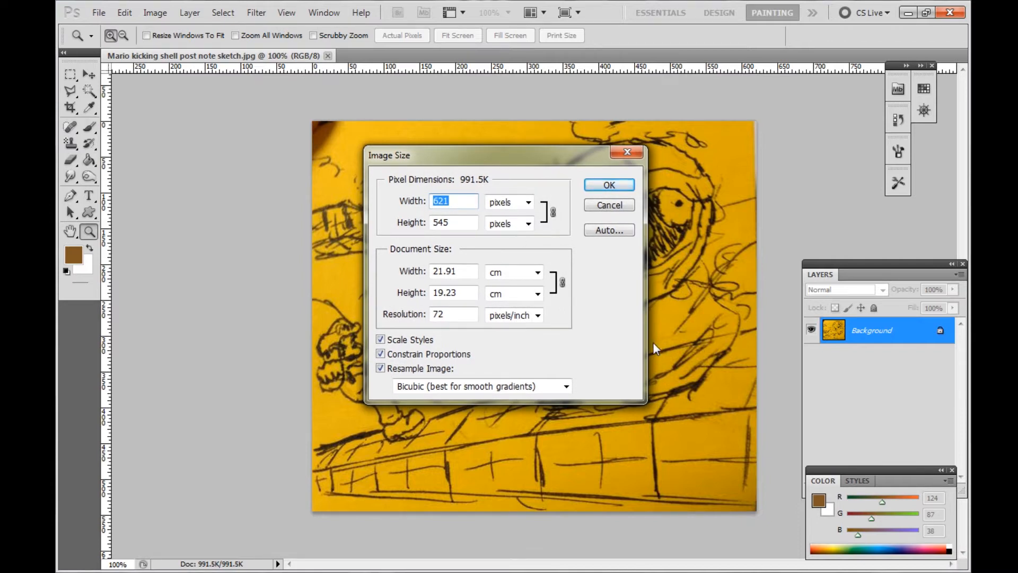
double_click(455, 313)
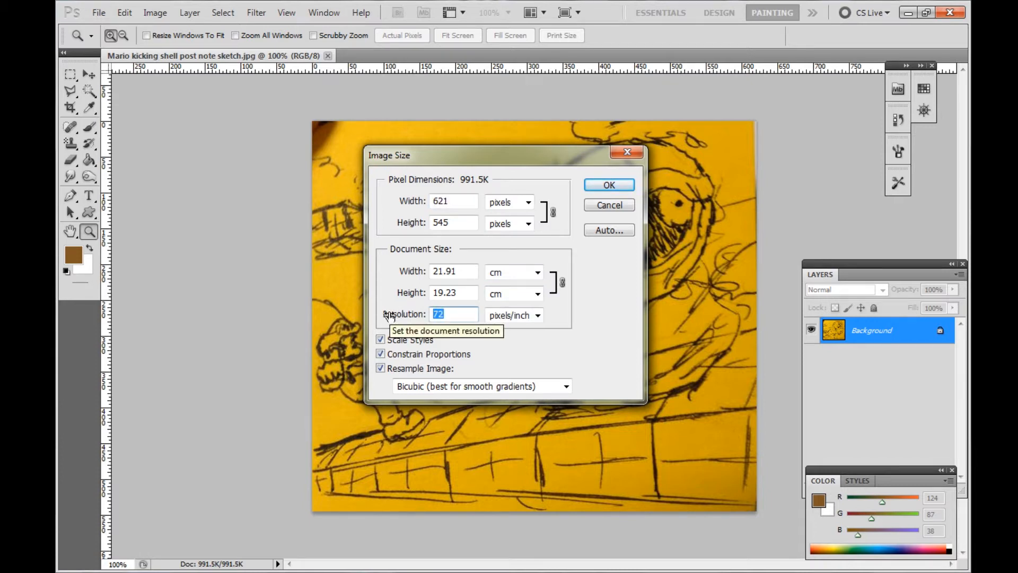
type("300")
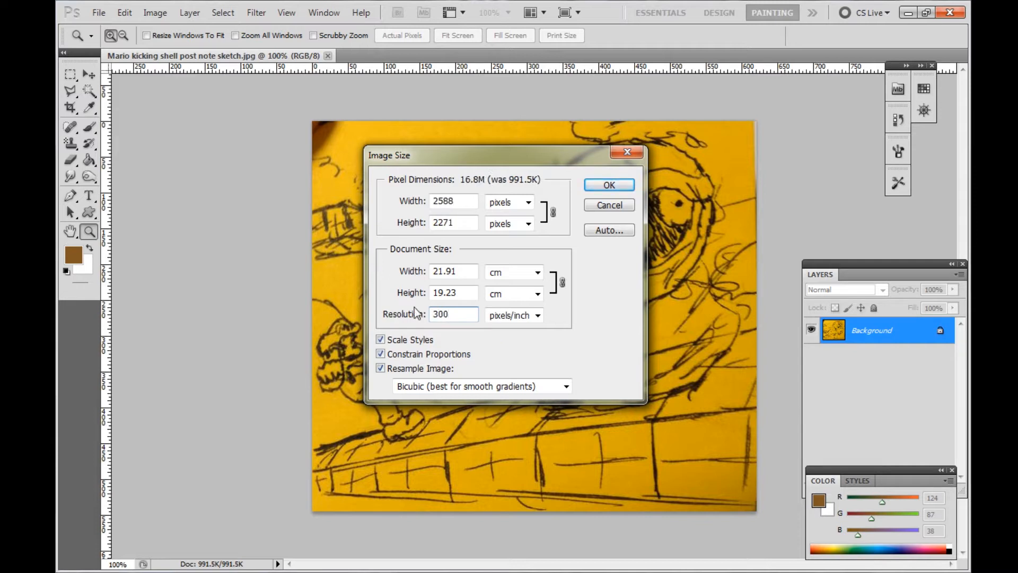
left_click(616, 185)
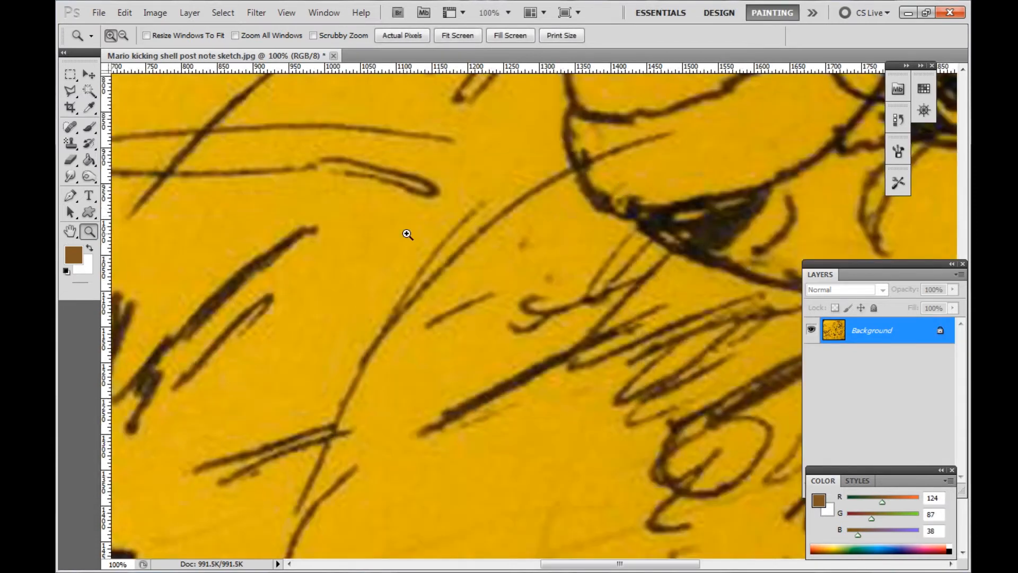
Add a new layer above the Background and rename it "line art"
right_click(408, 235)
left_click(435, 244)
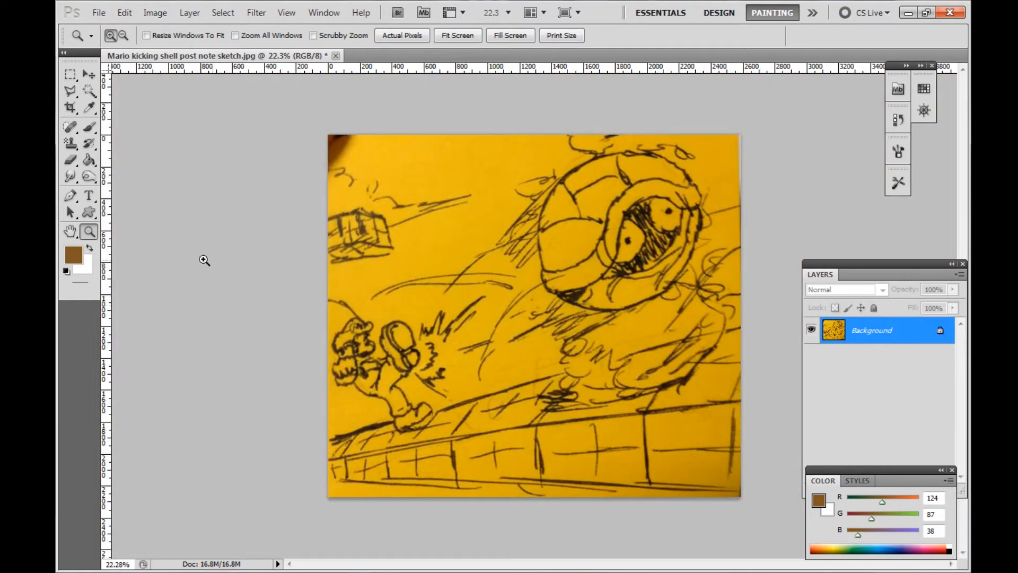
left_click_drag(836, 273, 805, 192)
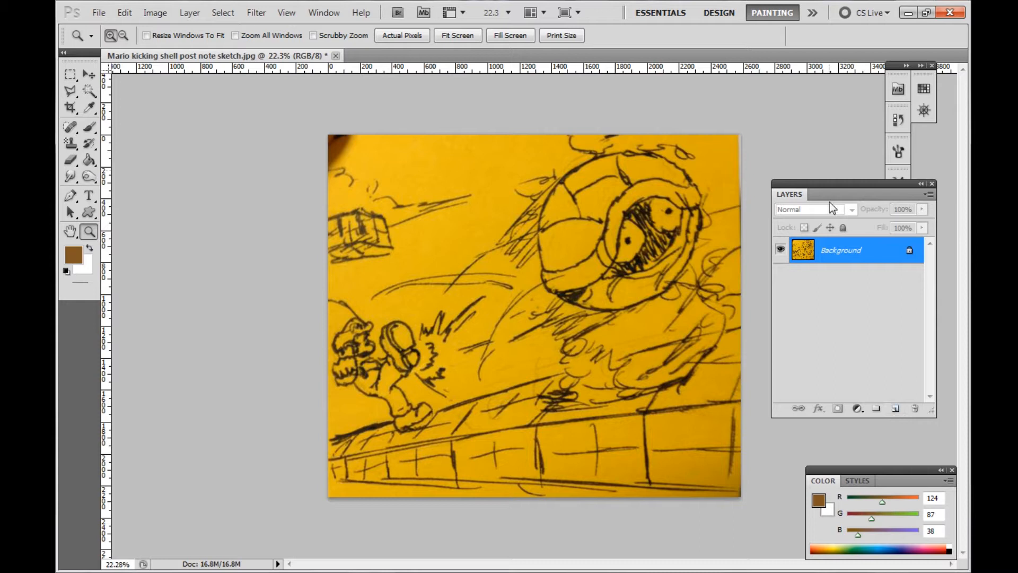
left_click(325, 13)
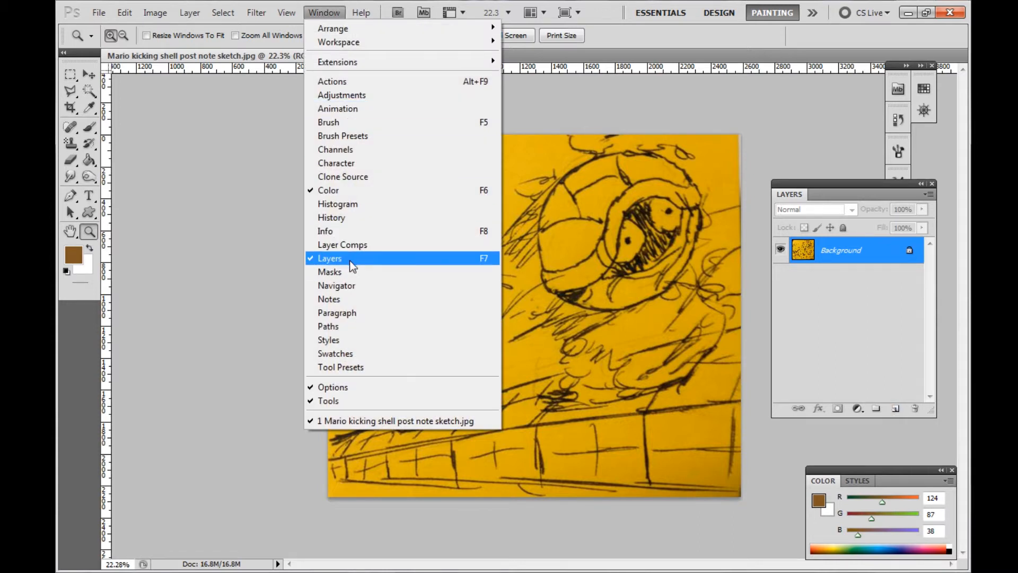
left_click(836, 196)
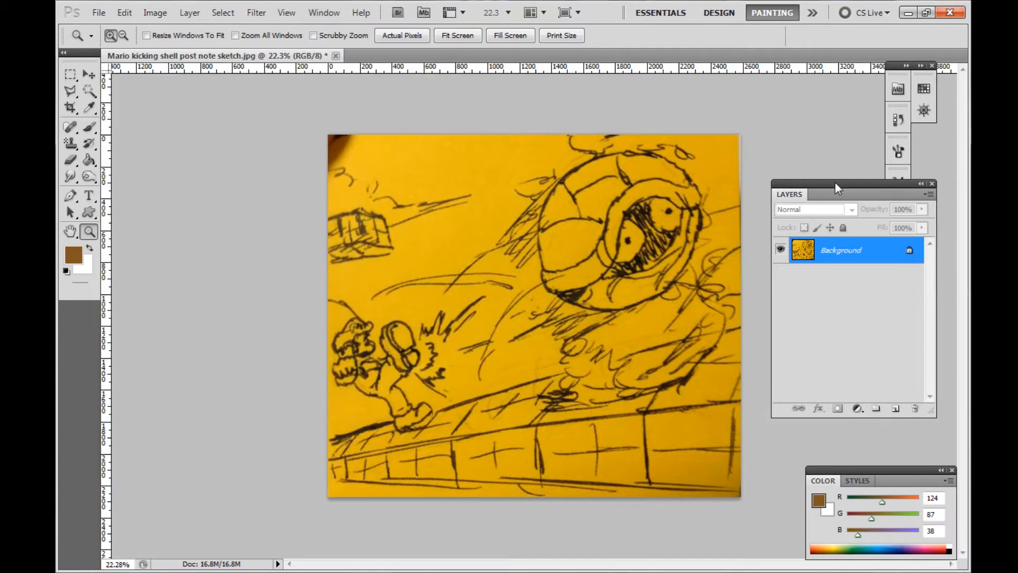
left_click(895, 409)
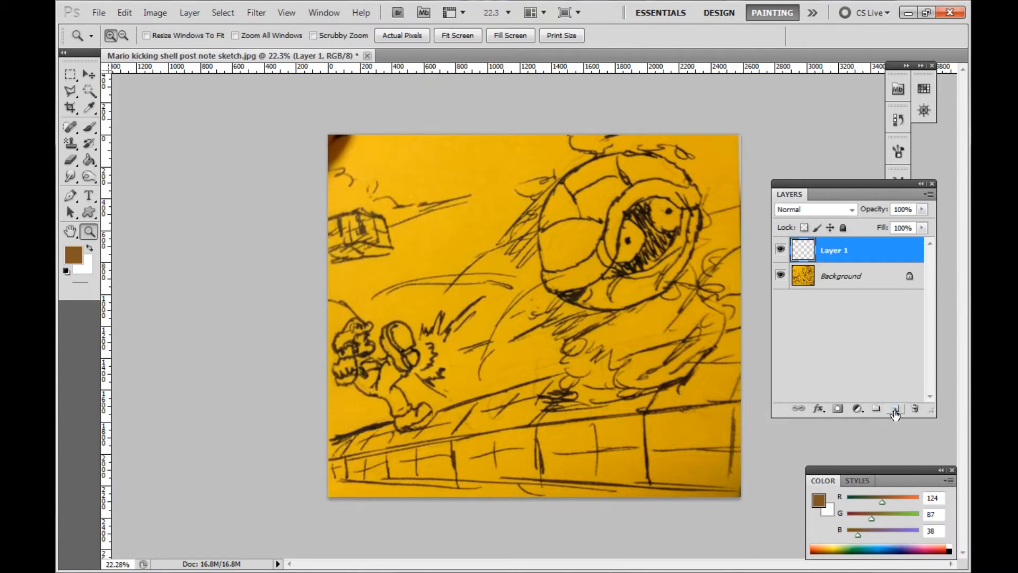
double_click(835, 250)
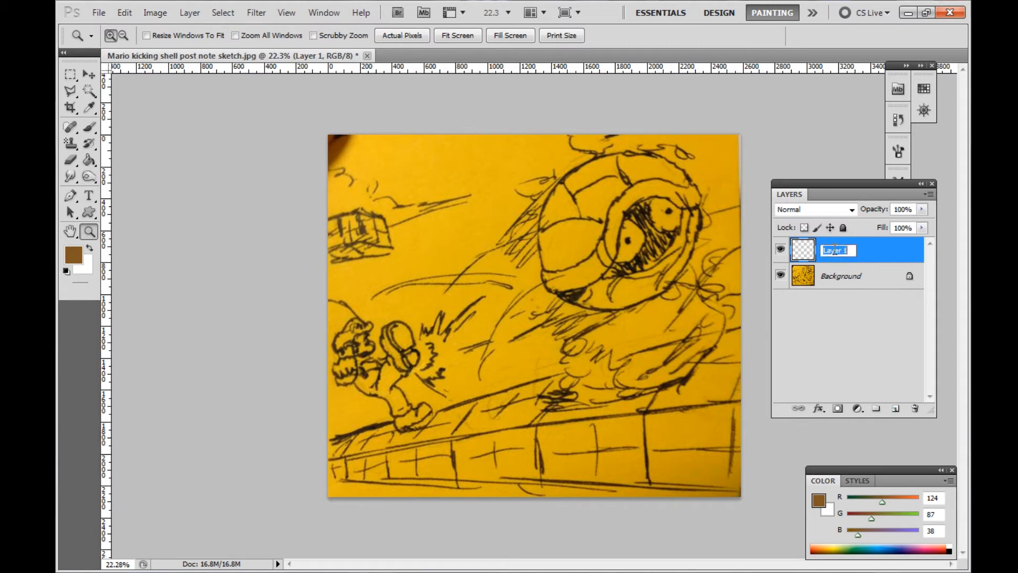
type("line art")
left_click(881, 305)
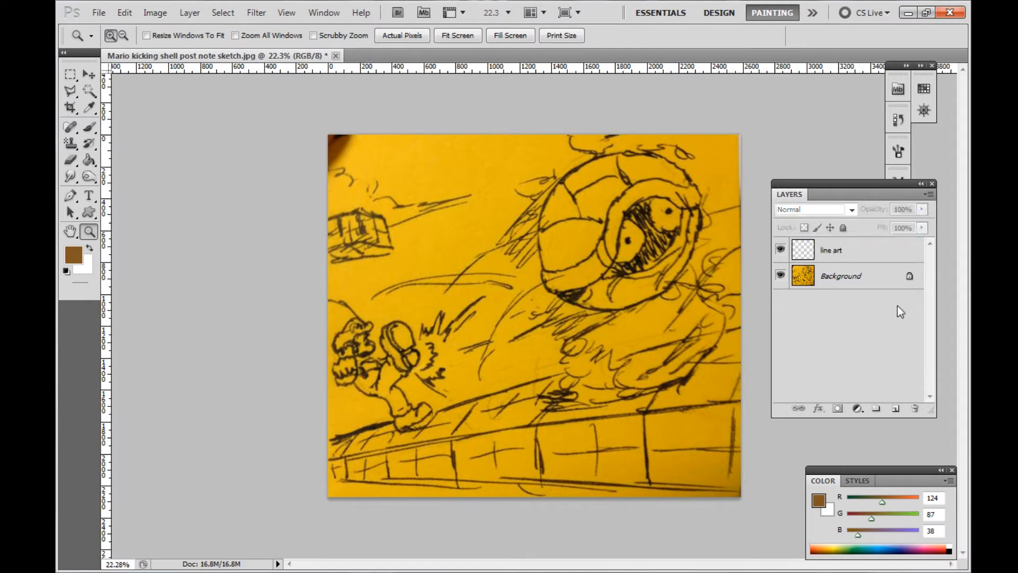
left_click(849, 275)
right_click(849, 276)
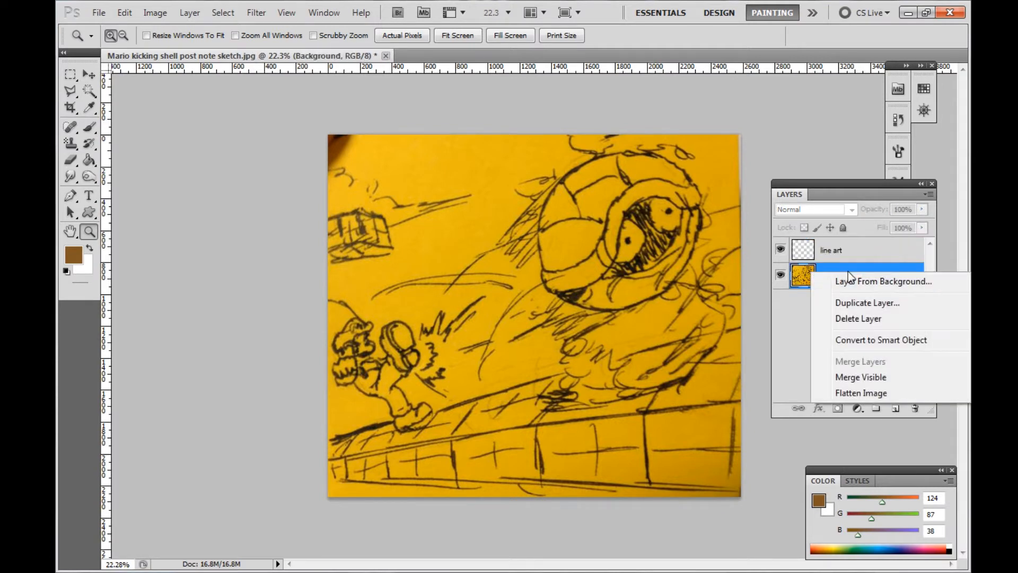
key("Escape")
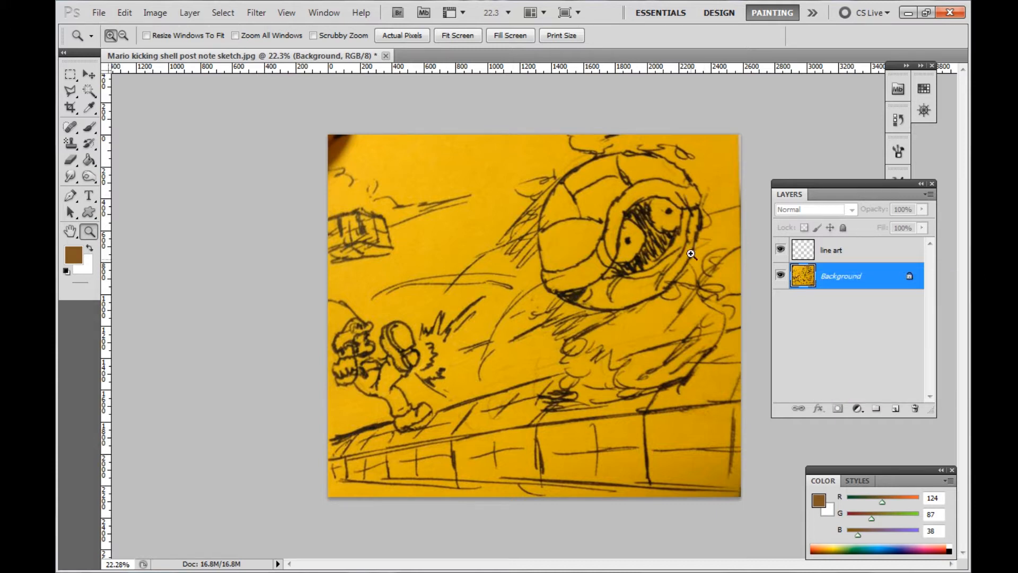
key("i")
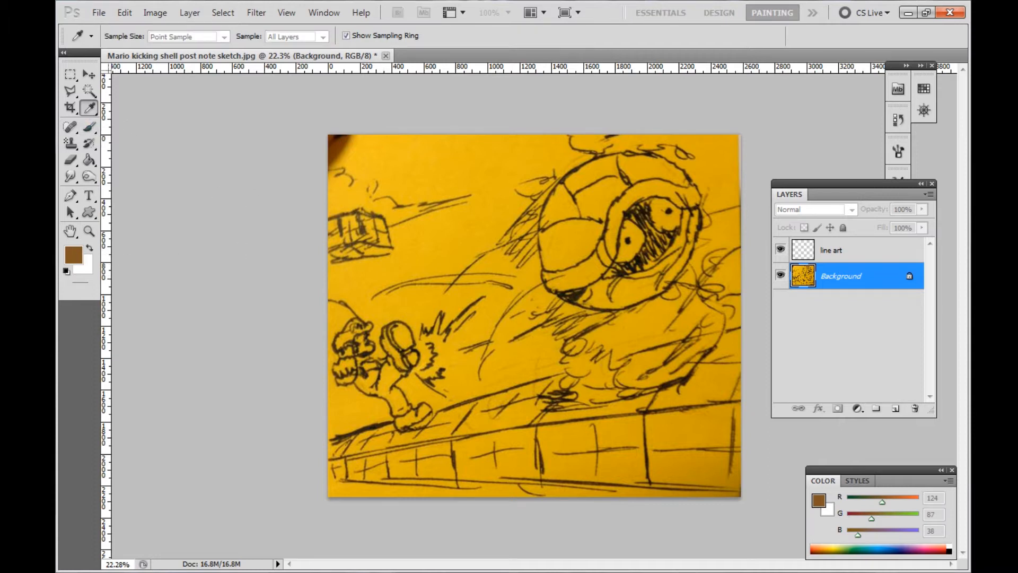
left_click_drag(56, 186, 545, 176)
left_click(658, 194)
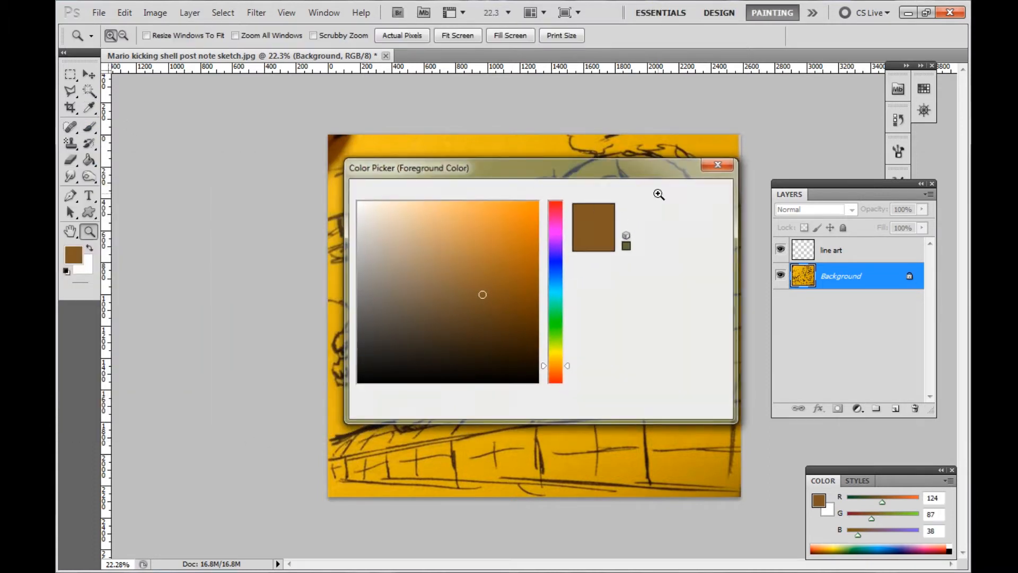
Try a freehand brush scribble over the shell on the Background layer and undo it
left_click(93, 127)
mouse_move(442, 247)
left_mouse_down()
mouse_move(477, 231)
mouse_move(539, 250)
mouse_move(552, 268)
mouse_move(619, 220)
mouse_move(585, 191)
mouse_move(623, 204)
mouse_move(603, 223)
left_mouse_up()
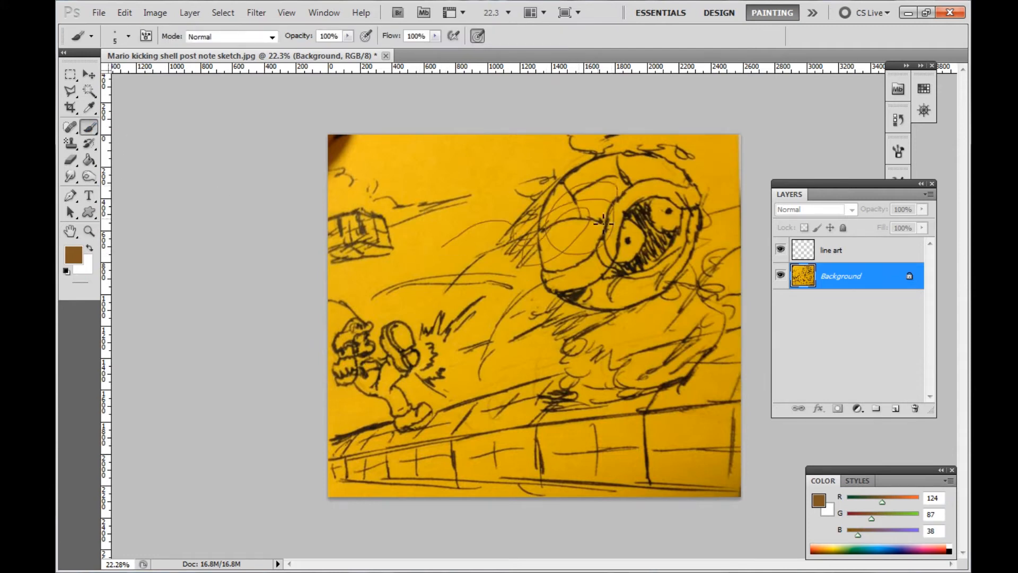
key("ctrl+z")
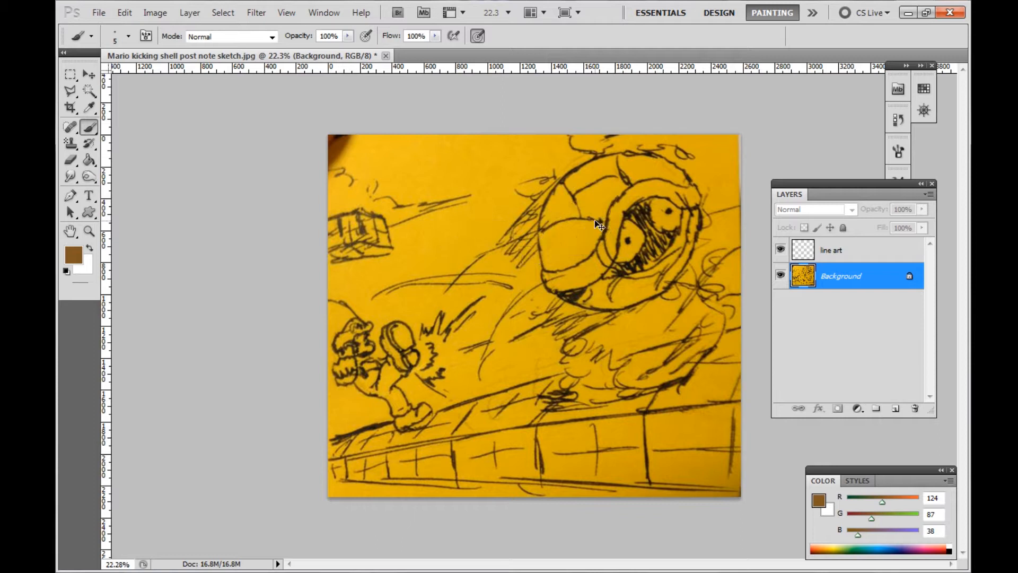
Convert the locked Background into a regular layer, keeping the default name, Normal mode and 100% opacity
right_click(844, 280)
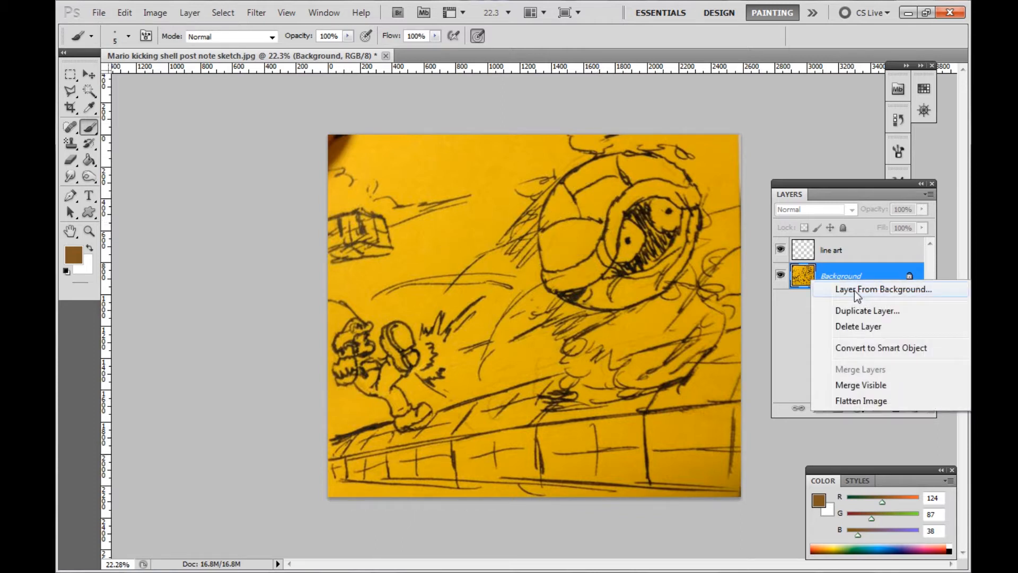
left_click(852, 291)
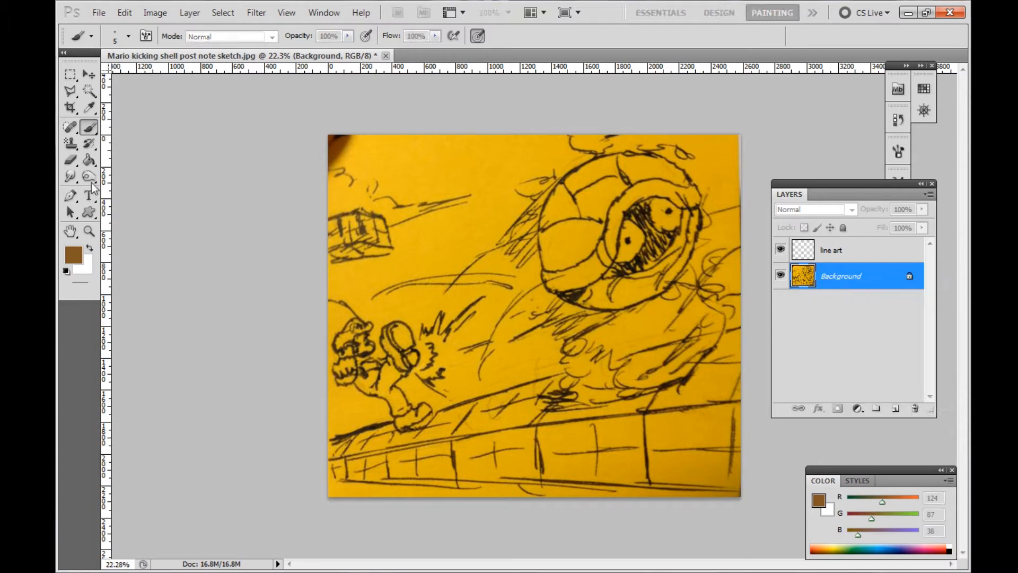
left_click_drag(389, 323, 586, 268)
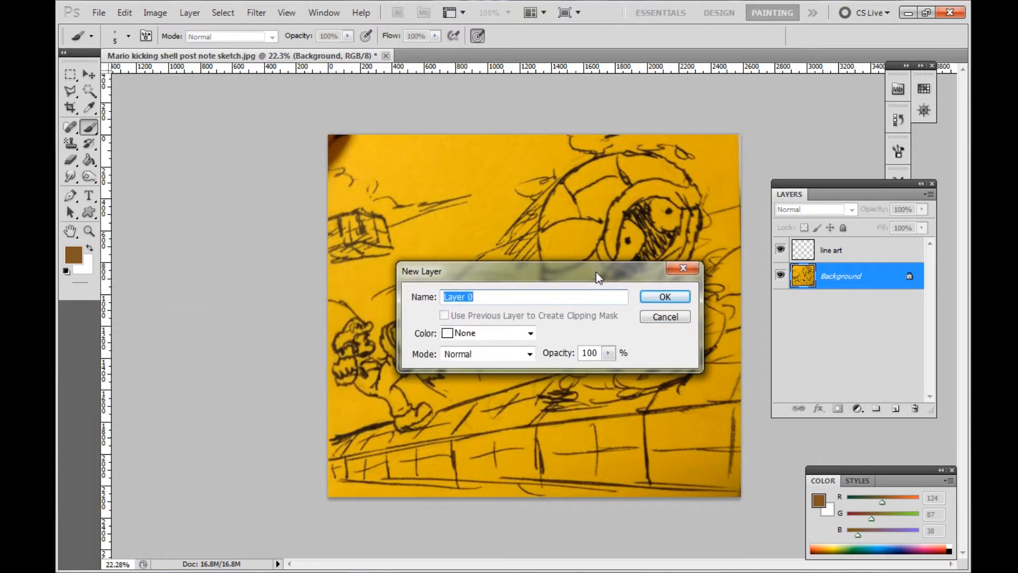
left_click(653, 299)
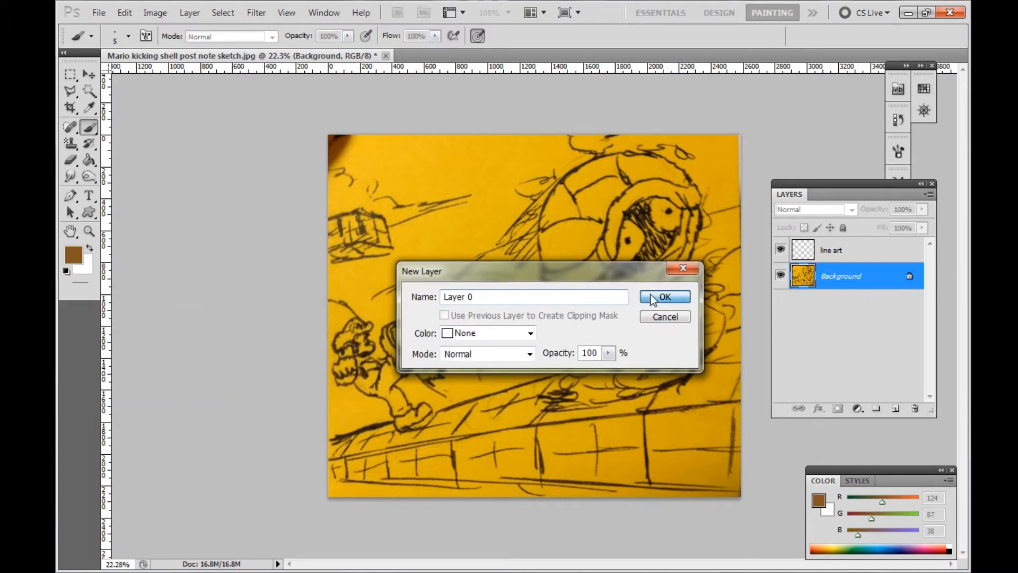
Lower the sketch layer's opacity to 50% through its blending options
right_click(831, 280)
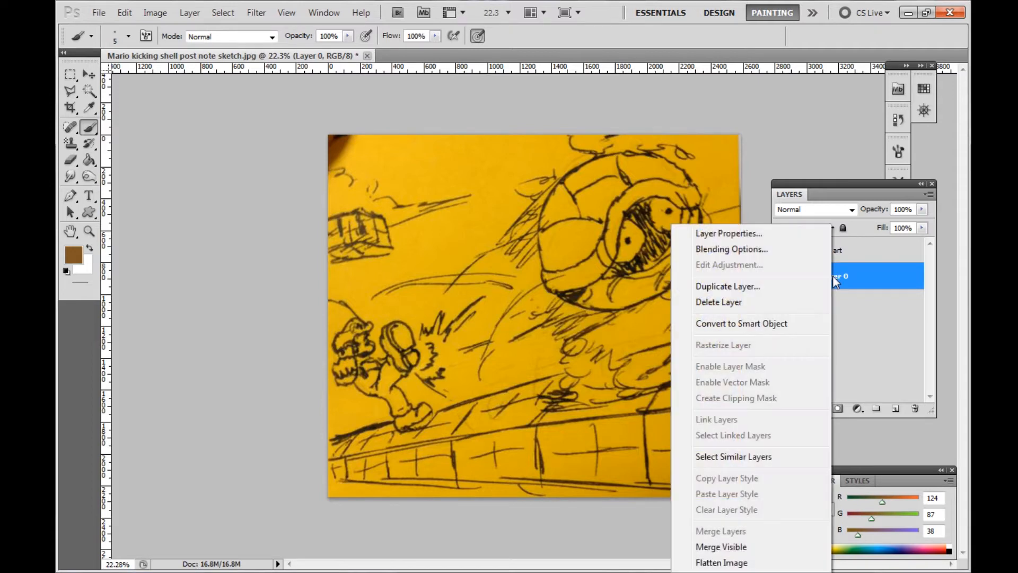
left_click(786, 250)
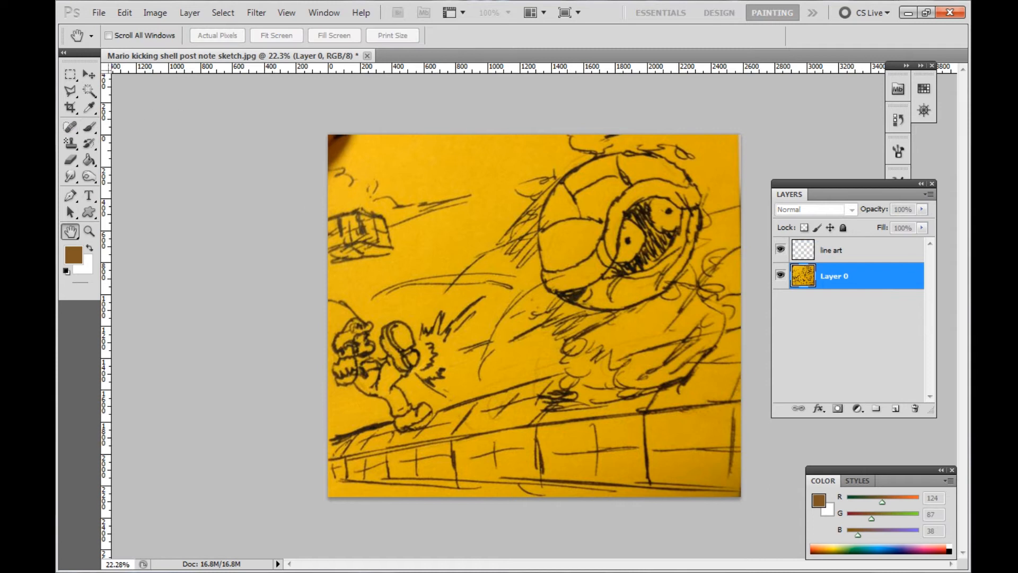
left_click_drag(137, 156, 710, 131)
left_click_drag(611, 194, 579, 193)
left_click(728, 155)
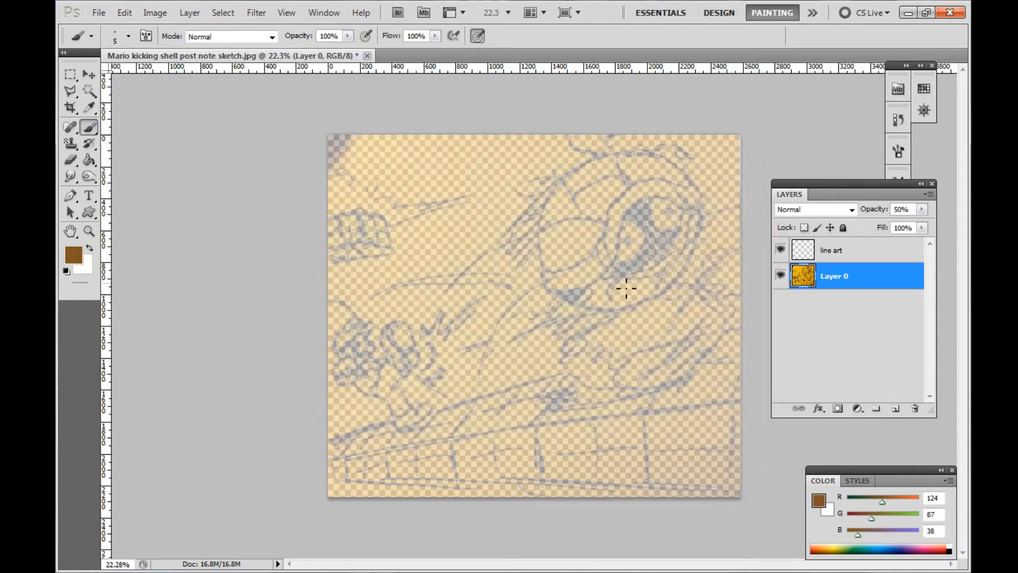
Set the sketch layer's opacity to 74% through its blending options
right_click(823, 276)
left_click(696, 253)
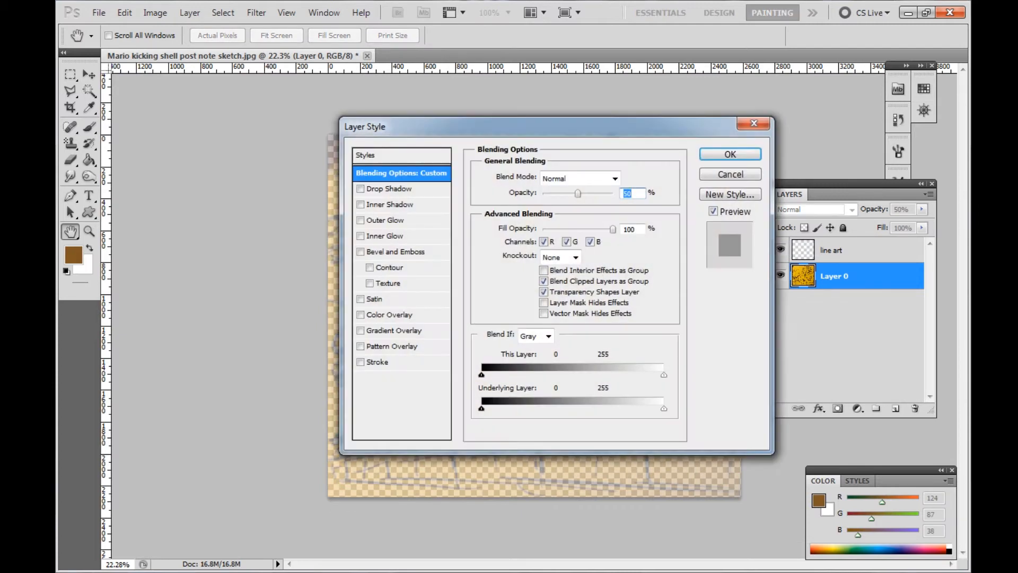
left_click_drag(578, 193, 597, 195)
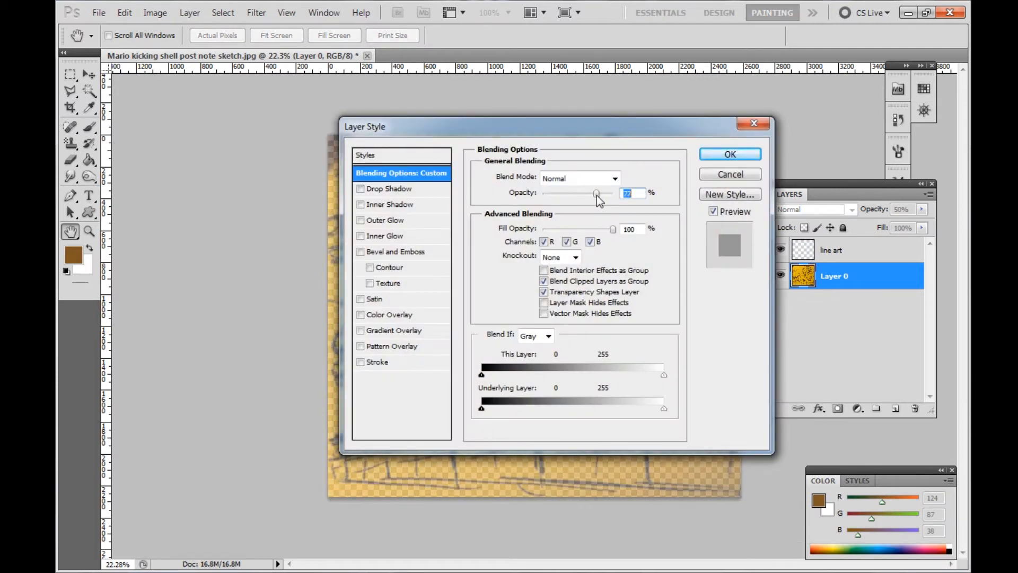
left_click(720, 155)
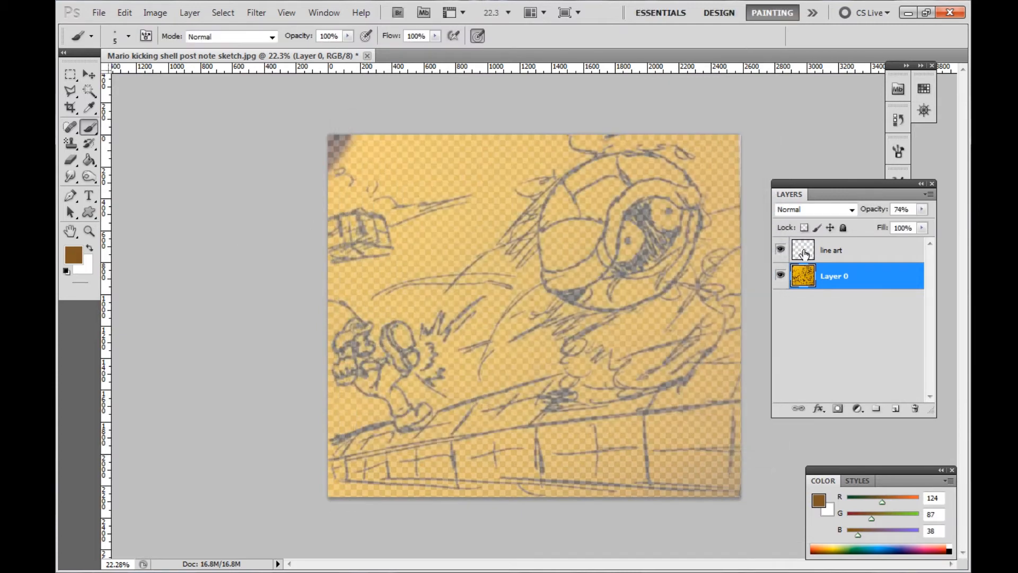
Make the line art layer active and set the foreground color to black (000000)
left_click(831, 254)
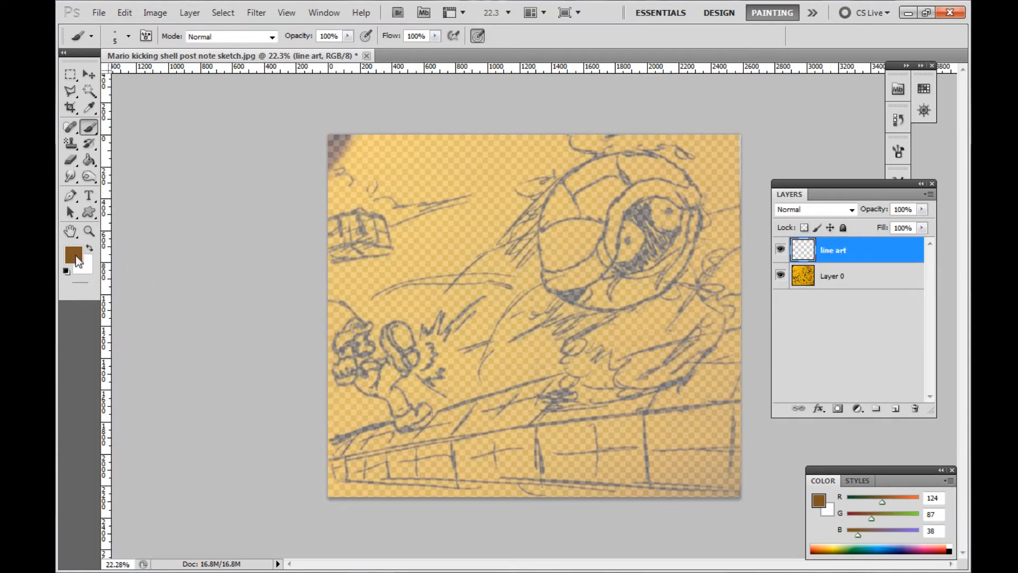
left_click(76, 258)
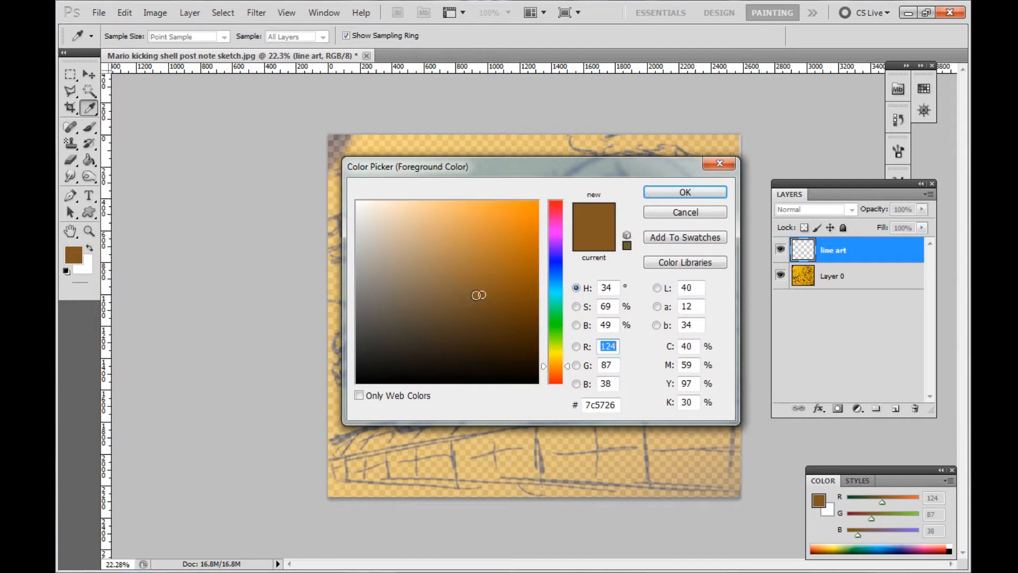
type("0")
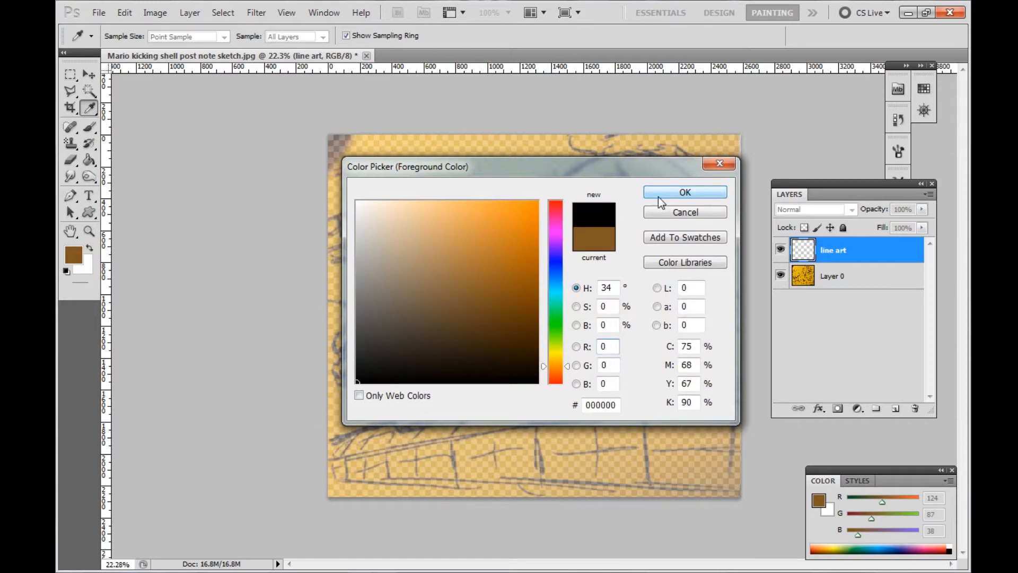
left_click(663, 200)
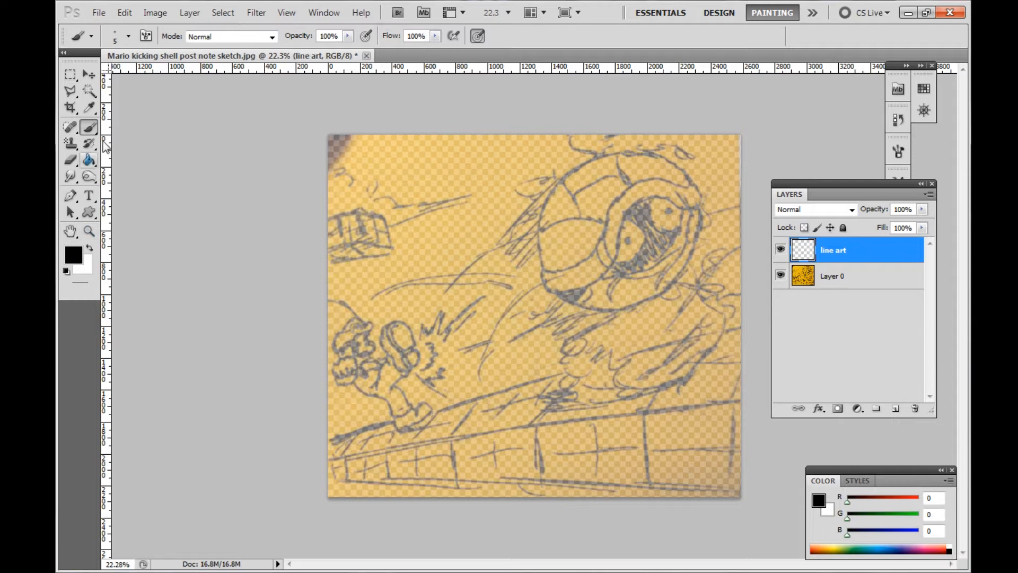
Set the brush size to 10 px, keeping the hardness at 100%
left_click(129, 37)
left_click(202, 62)
type("10")
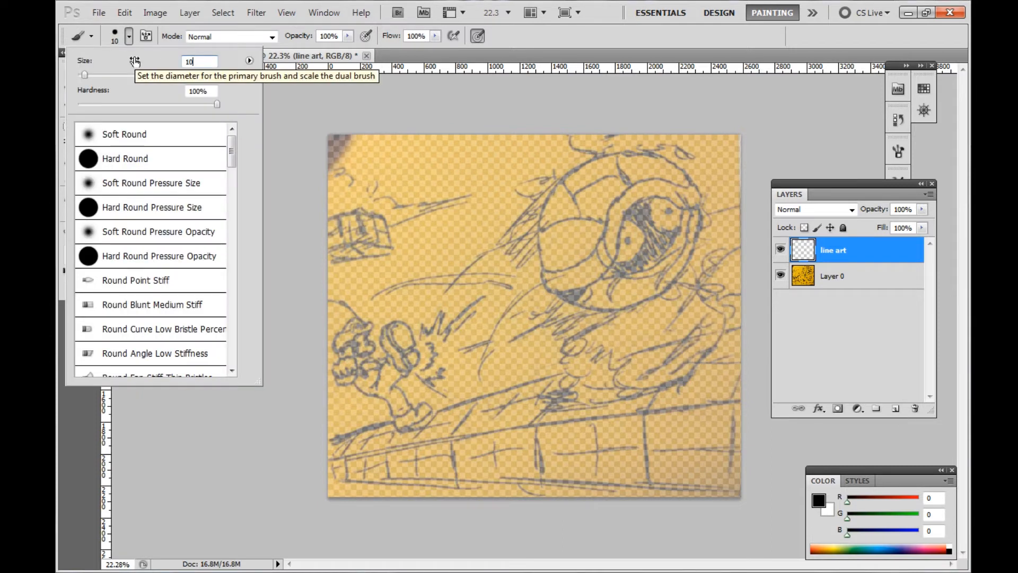
key("Return")
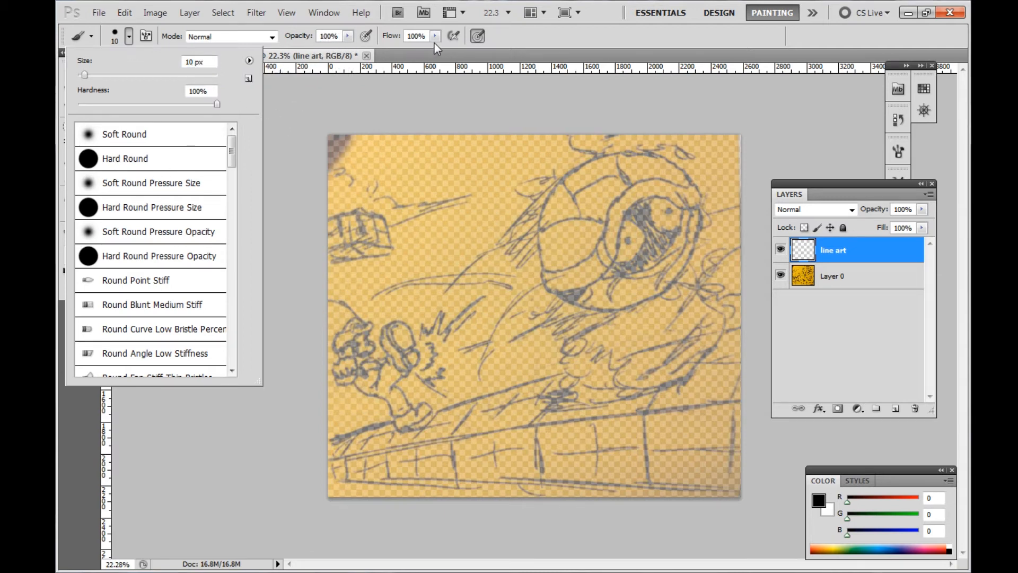
left_click(482, 37)
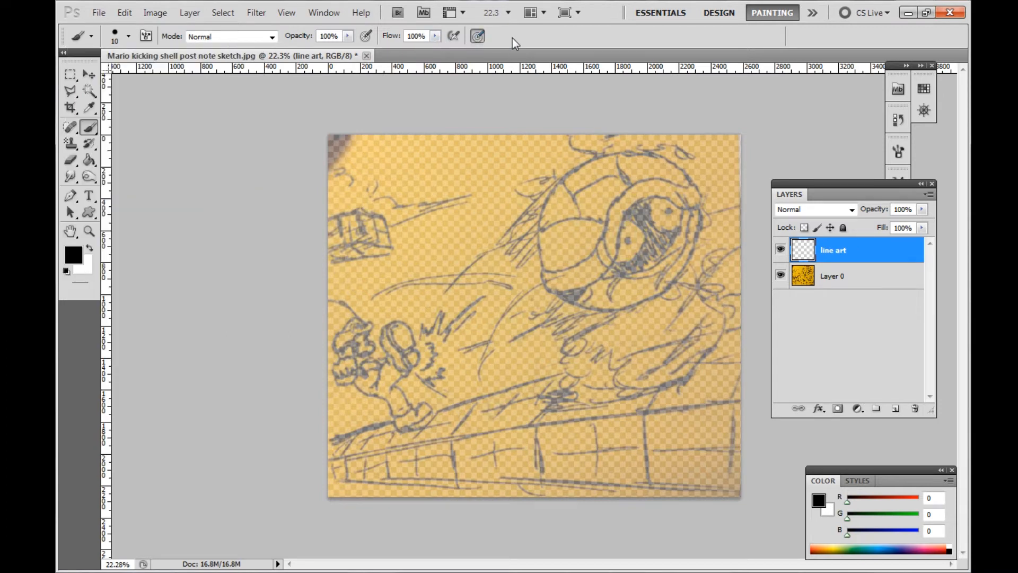
left_click(89, 232)
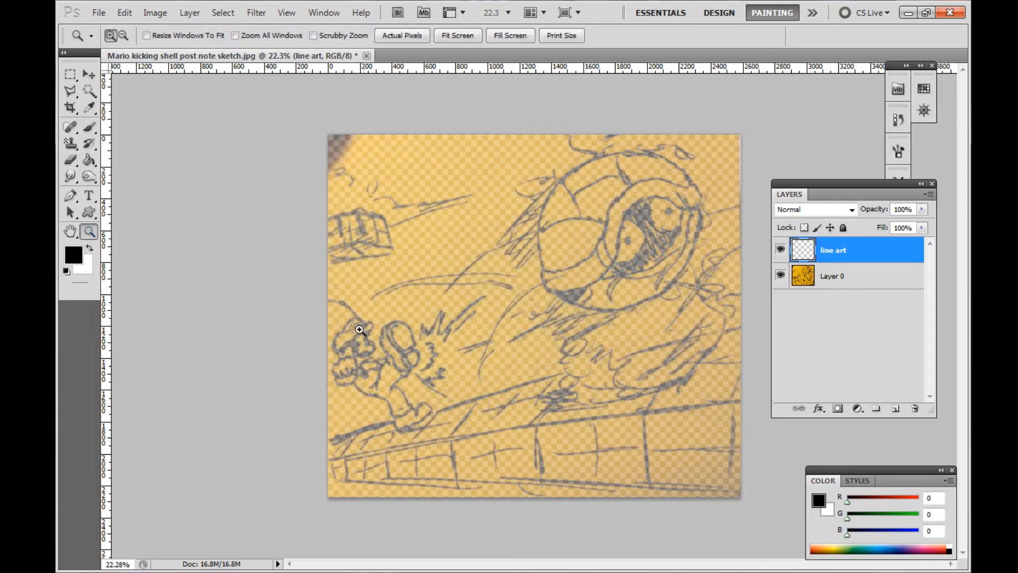
left_click(326, 382)
left_click(244, 399)
left_click(243, 387)
left_click(232, 360)
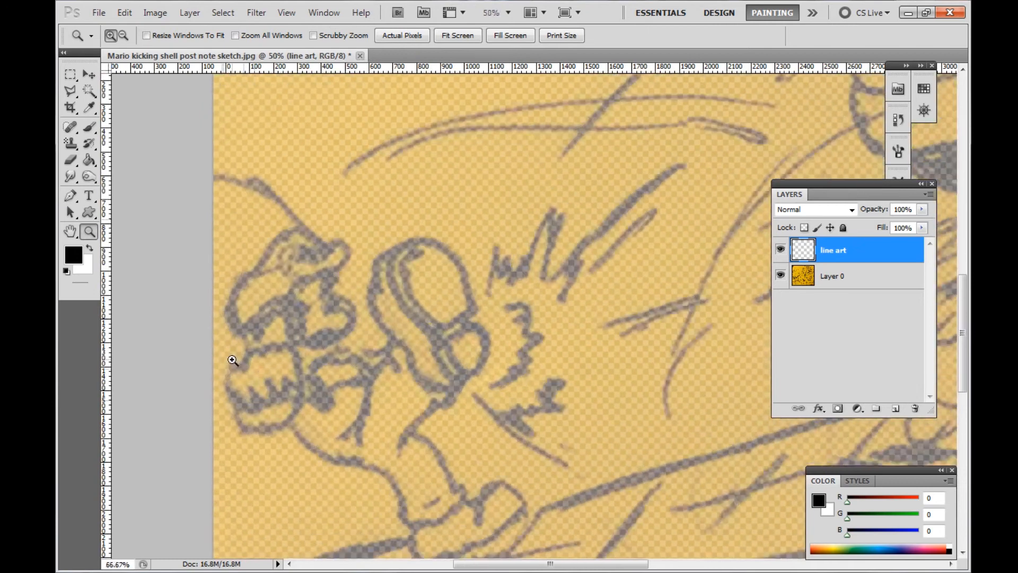
left_click(266, 257)
left_click(266, 257)
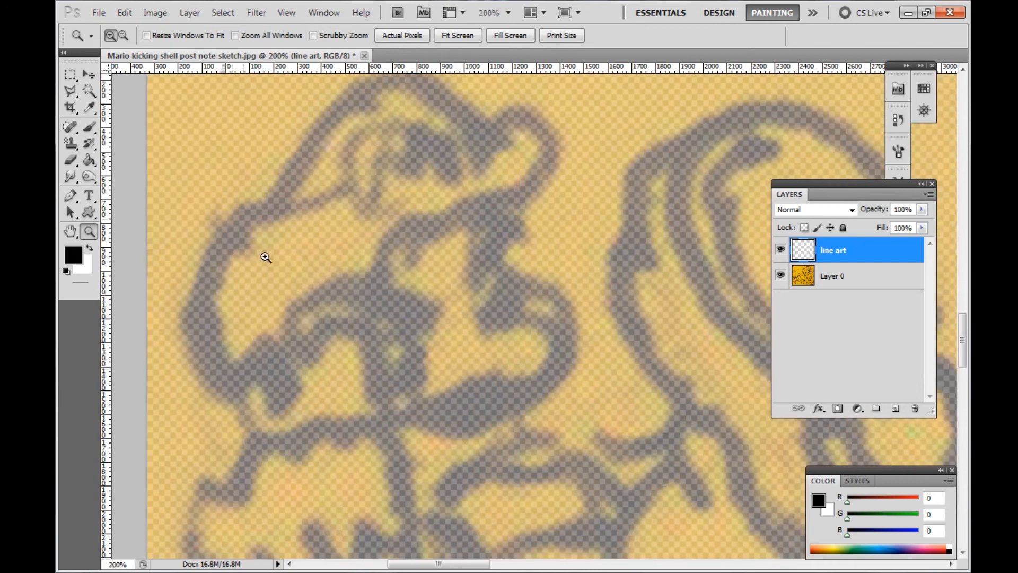
left_click(89, 127)
scroll(265, 213, "up", 1)
scroll(300, 223, "up", 1)
scroll(316, 437, "up", 1)
key("ctrl+minus")
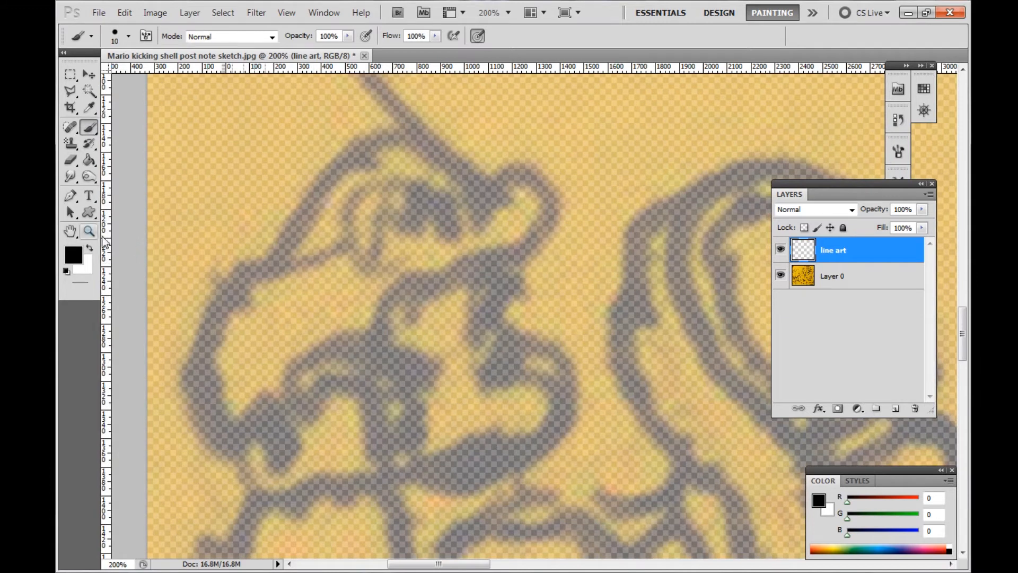
key("z")
left_click(422, 232, "alt")
right_click(536, 238)
left_click(549, 246)
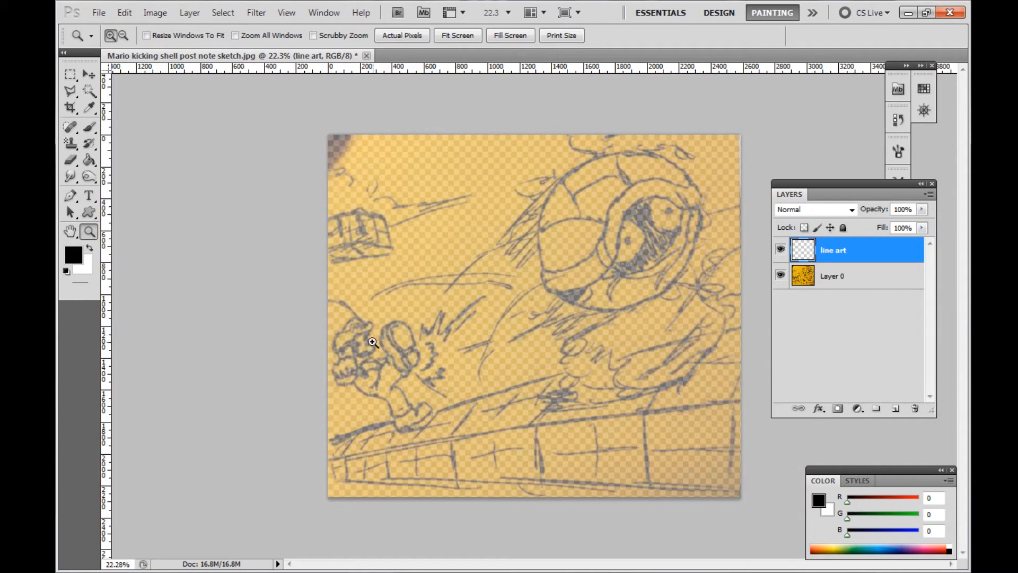
Try brush strokes along Mario's cap on the sketch layer, undo them and make the line art layer active again
left_click_drag(325, 352, 238, 327)
scroll(242, 322, "up", 1)
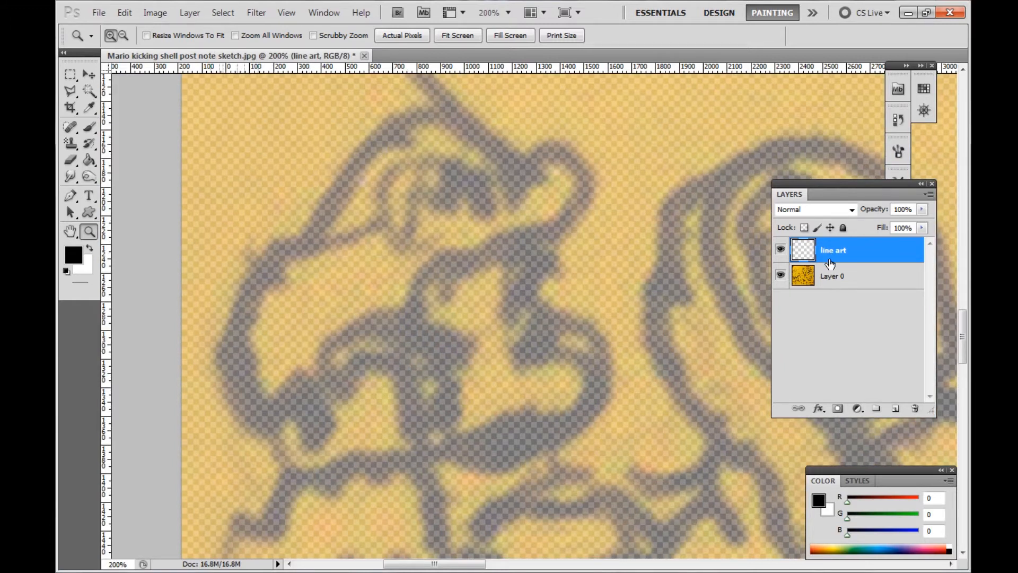
left_click(89, 127)
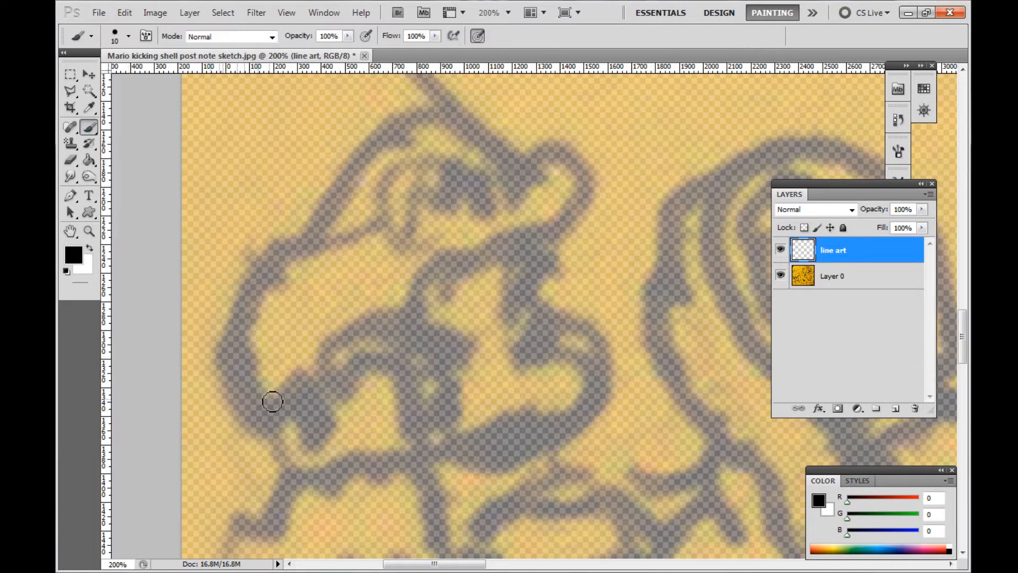
mouse_move(271, 403)
left_mouse_down()
mouse_move(421, 312)
mouse_move(557, 171)
mouse_move(541, 155)
left_mouse_up()
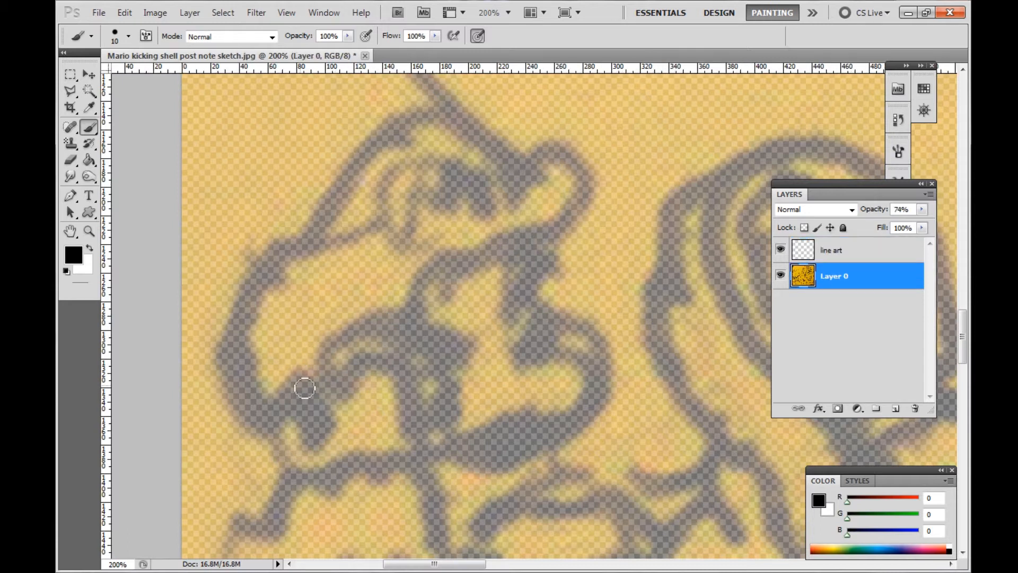
mouse_move(303, 388)
left_mouse_down()
mouse_move(536, 160)
mouse_move(557, 170)
left_mouse_up()
key("ctrl+z")
left_click(793, 241)
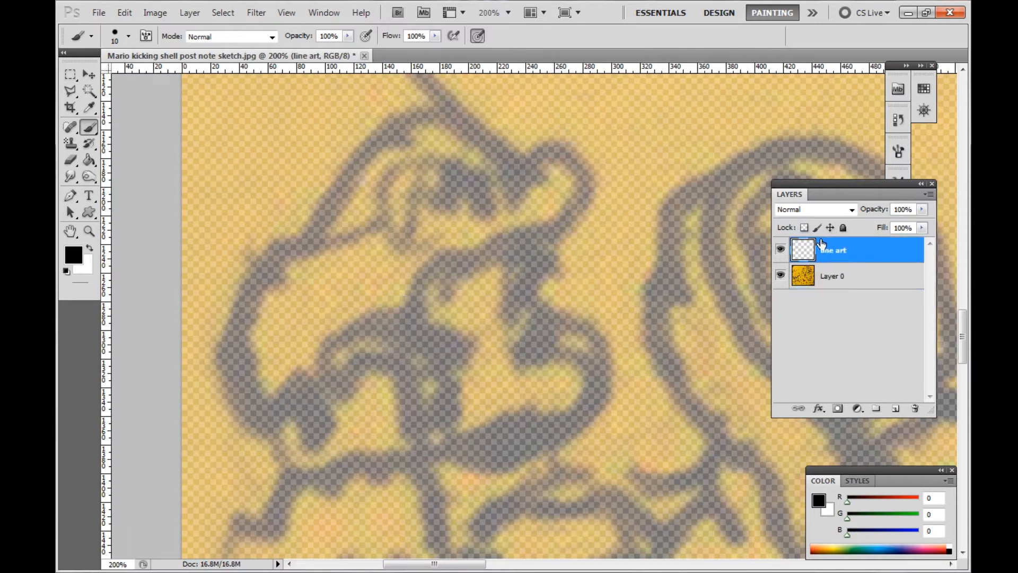
Ink the outline of Mario's cap and brim over the sketch, closing the gap at the back corner with a short stroke
mouse_move(273, 416)
left_mouse_down()
mouse_move(312, 363)
mouse_move(584, 146)
mouse_move(476, 219)
mouse_move(410, 117)
mouse_move(221, 374)
mouse_move(268, 404)
left_mouse_up()
left_click(89, 231)
left_click(268, 440)
left_click(257, 415)
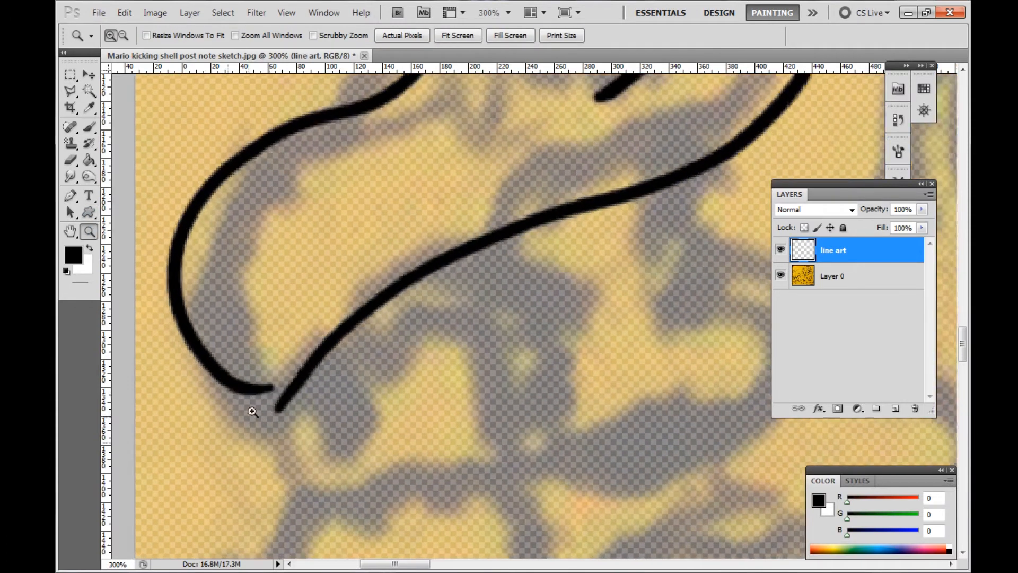
left_click(255, 413)
key("b")
left_click_drag(284, 394, 297, 406)
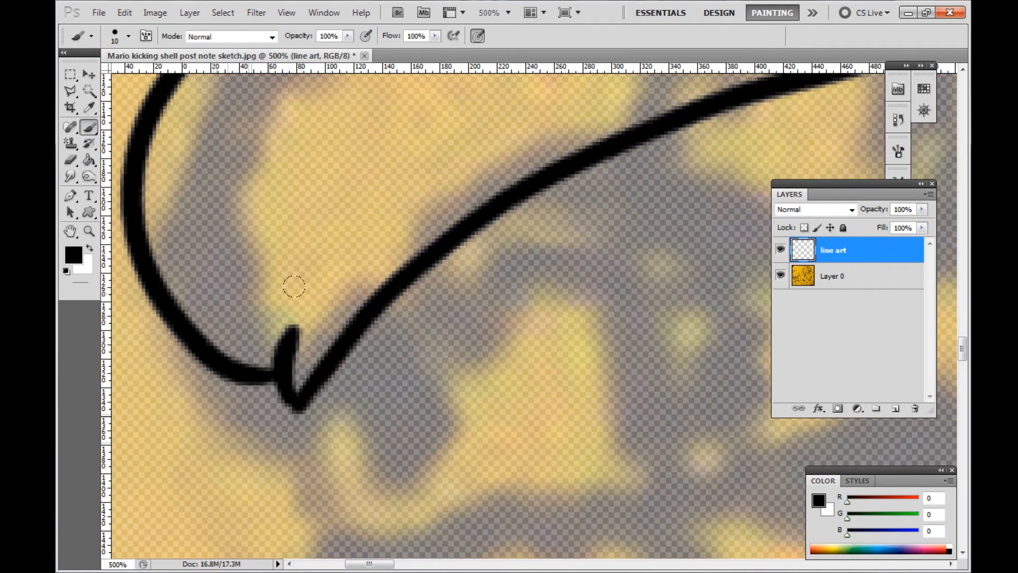
Ink the round emblem with a block letter M on the cap's front and extend the brim line beneath it
double_click(89, 232)
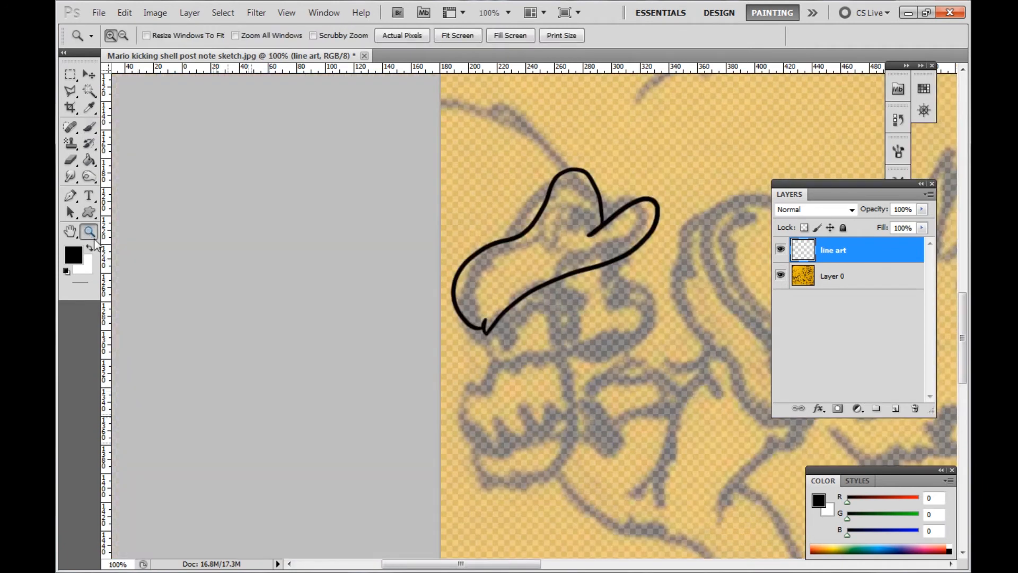
left_click(610, 254)
left_click(609, 197)
left_click(552, 191)
left_click(500, 216)
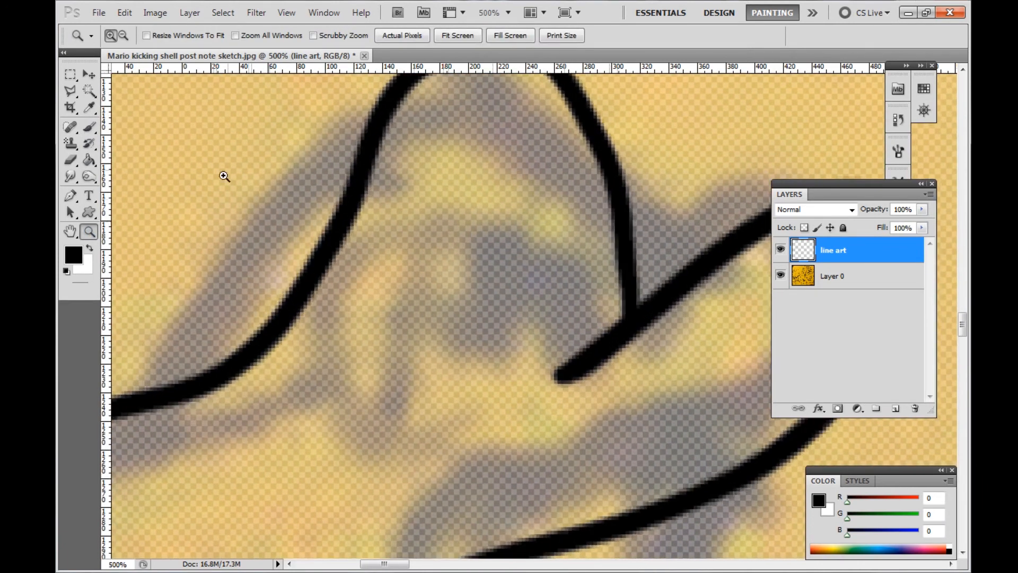
left_click(90, 126)
mouse_move(592, 139)
left_mouse_down()
mouse_move(483, 170)
mouse_move(444, 212)
mouse_move(434, 241)
mouse_move(442, 297)
mouse_move(461, 316)
mouse_move(563, 368)
left_mouse_up()
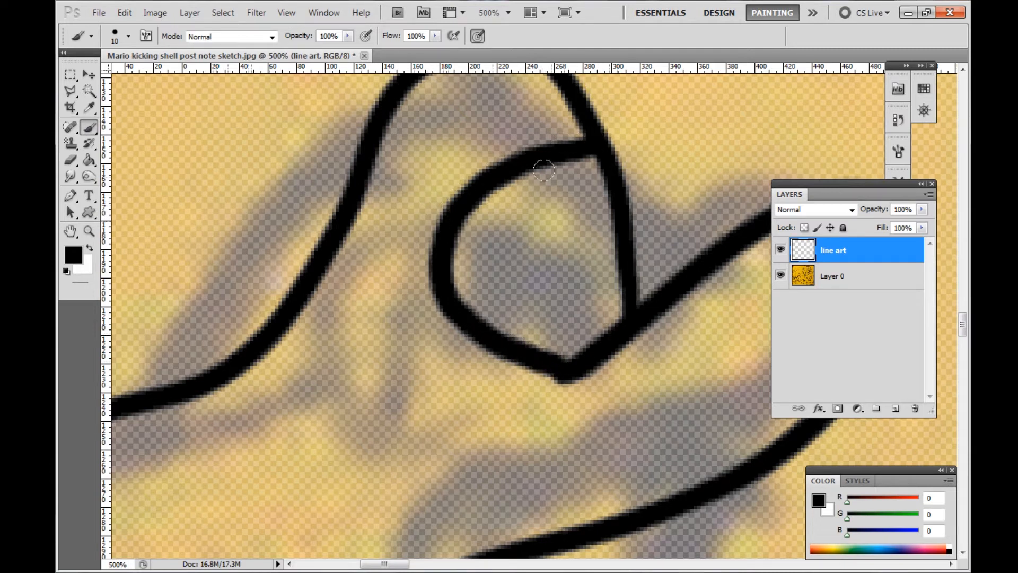
key("ctrl+z")
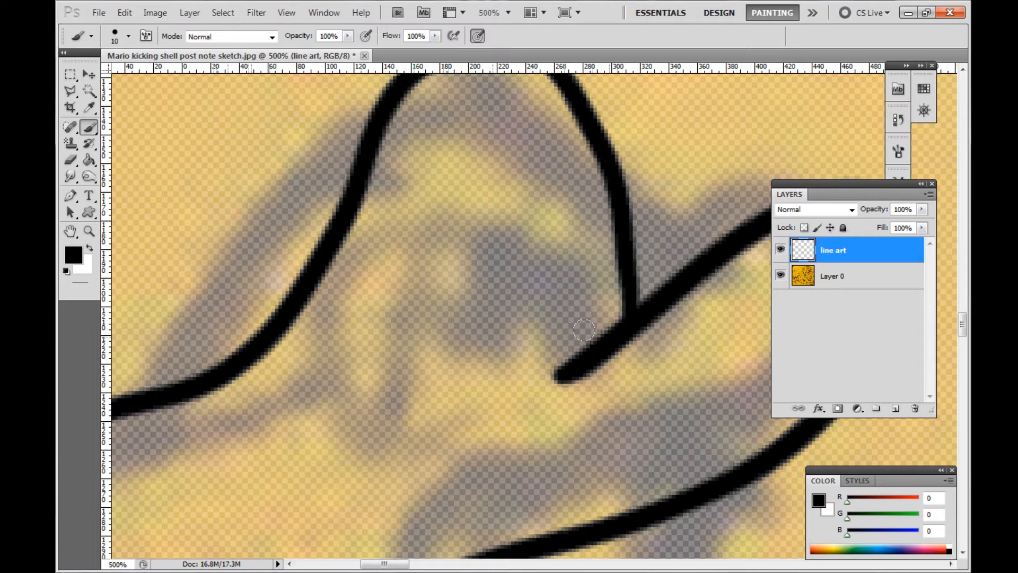
mouse_move(585, 338)
left_mouse_down()
mouse_move(587, 304)
mouse_move(548, 206)
mouse_move(428, 188)
mouse_move(372, 302)
mouse_move(456, 403)
mouse_move(599, 338)
left_mouse_up()
mouse_move(433, 258)
left_mouse_down()
mouse_move(437, 361)
mouse_move(488, 295)
mouse_move(504, 308)
mouse_move(540, 260)
mouse_move(577, 305)
mouse_move(555, 346)
mouse_move(529, 314)
mouse_move(517, 356)
mouse_move(477, 318)
mouse_move(483, 377)
mouse_move(453, 341)
left_mouse_up()
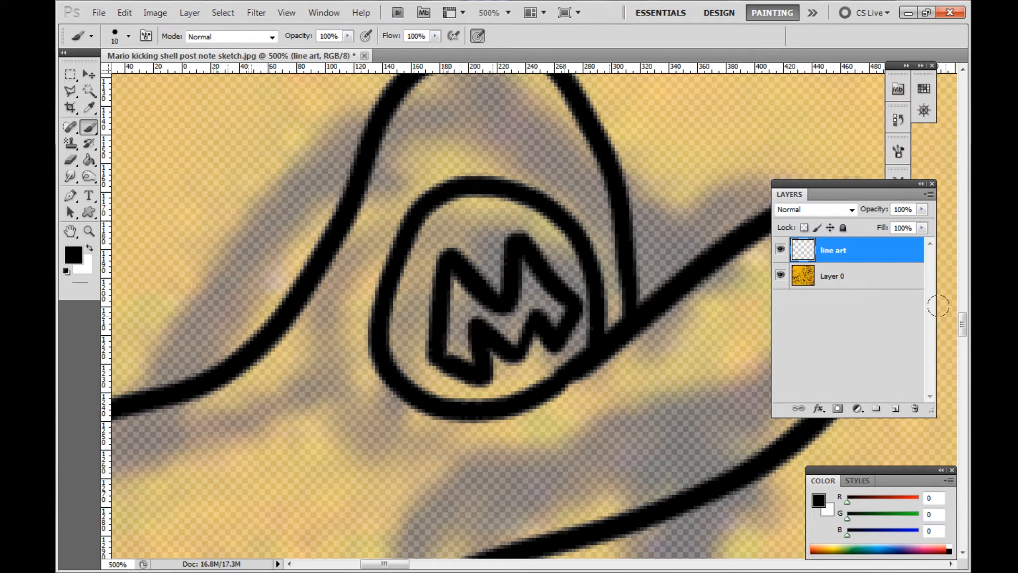
scroll(938, 305, "down", 5)
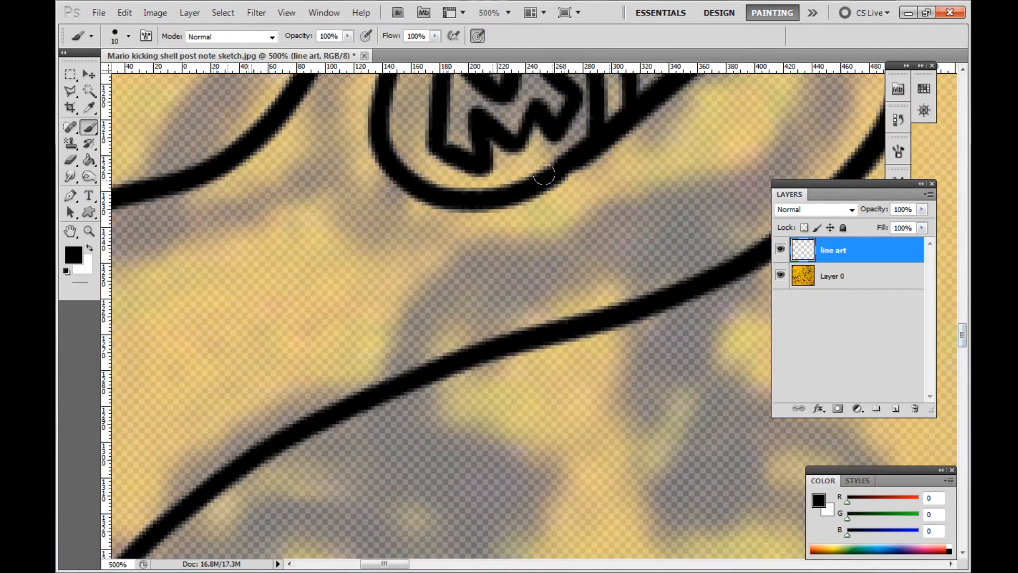
left_click_drag(563, 176, 306, 276)
Ink Mario's raised fist below the cap, with its knuckle outline, finger separation lines and rounded fingertips
double_click(90, 232)
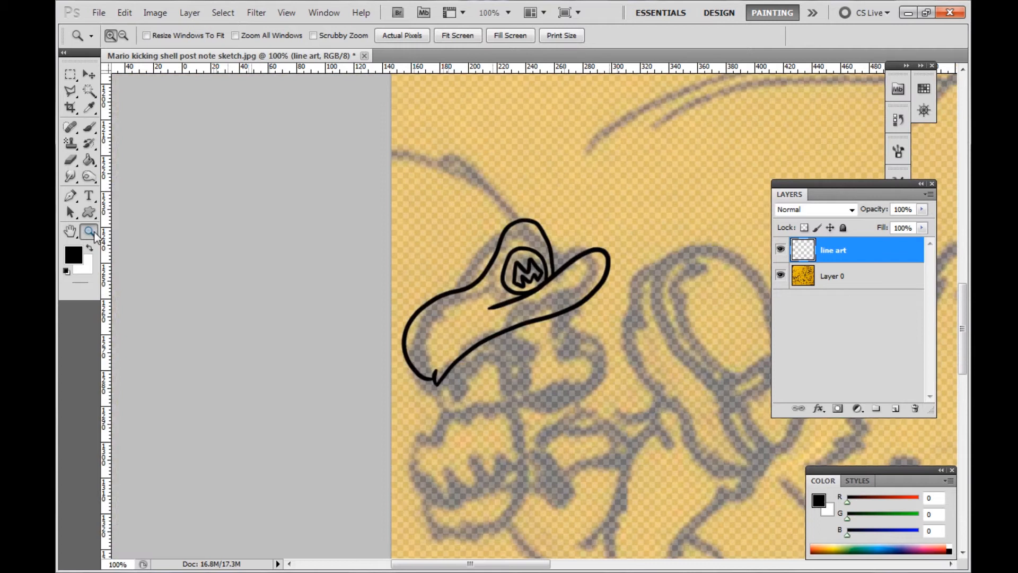
scroll(438, 371, "down", 3)
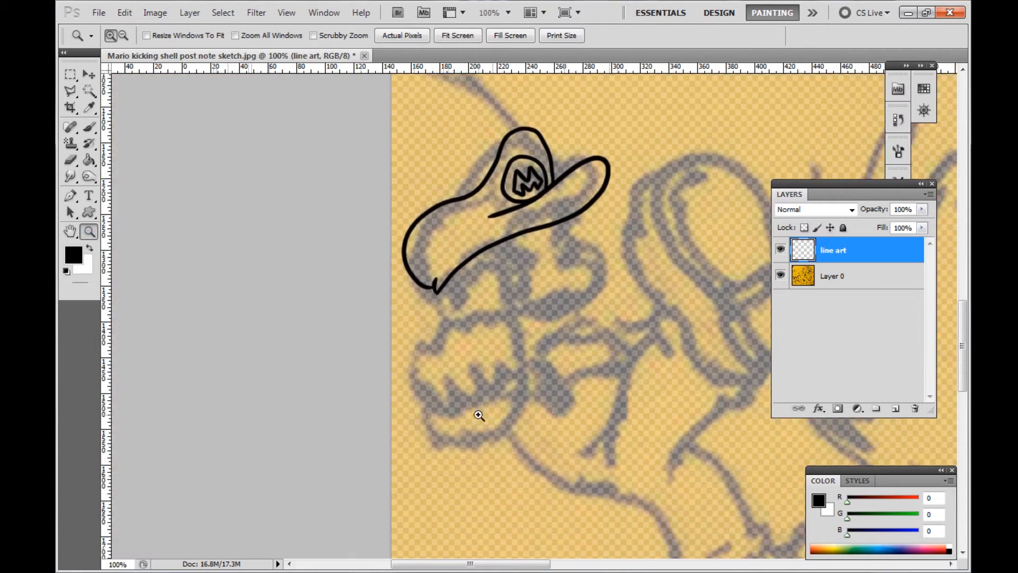
left_click(466, 368)
left_click(466, 368)
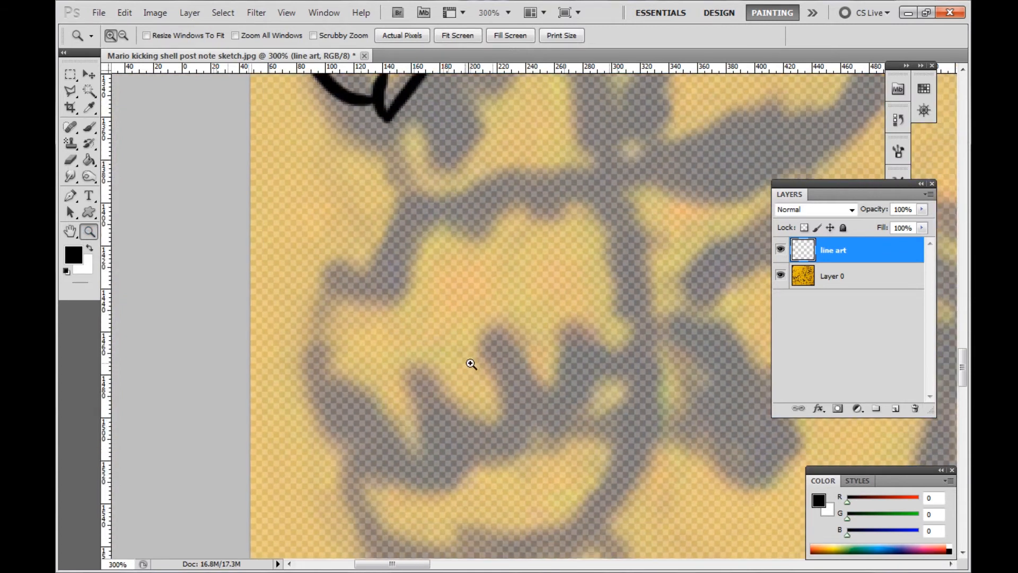
left_click(89, 128)
mouse_move(312, 340)
left_mouse_down()
mouse_move(392, 268)
mouse_move(582, 181)
mouse_move(632, 233)
mouse_move(632, 352)
mouse_move(559, 255)
left_mouse_up()
mouse_move(584, 377)
left_mouse_down()
mouse_move(574, 387)
mouse_move(482, 286)
left_mouse_up()
mouse_move(524, 411)
left_mouse_down()
mouse_move(489, 437)
mouse_move(410, 320)
left_mouse_up()
mouse_move(456, 443)
left_mouse_down()
mouse_move(425, 471)
mouse_move(380, 459)
left_mouse_up()
mouse_move(313, 321)
left_mouse_down()
mouse_move(337, 390)
mouse_move(378, 451)
left_mouse_up()
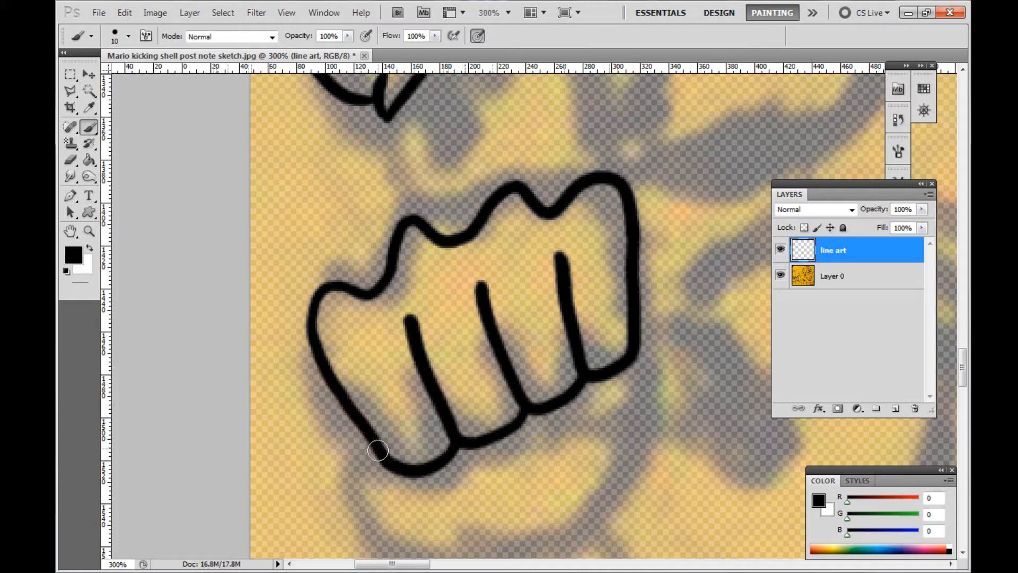
Ink the thumb beside the fist and the curved glove cuff beneath the fingers
mouse_move(641, 321)
left_mouse_down()
mouse_move(646, 389)
mouse_move(566, 398)
left_mouse_up()
scroll(953, 356, "down", 3)
mouse_move(636, 318)
left_mouse_down()
mouse_move(519, 480)
mouse_move(364, 359)
mouse_move(365, 378)
mouse_move(371, 362)
left_mouse_up()
Ink Mario's large rounded nose and the scalloped moustache directly beneath it
double_click(89, 232)
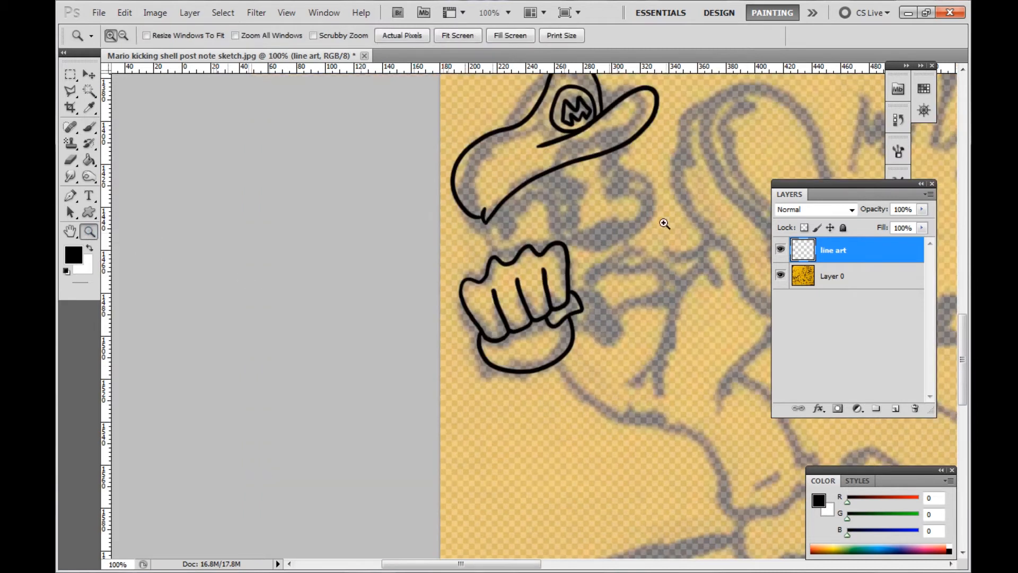
left_click(639, 197)
left_click(636, 196)
key("b")
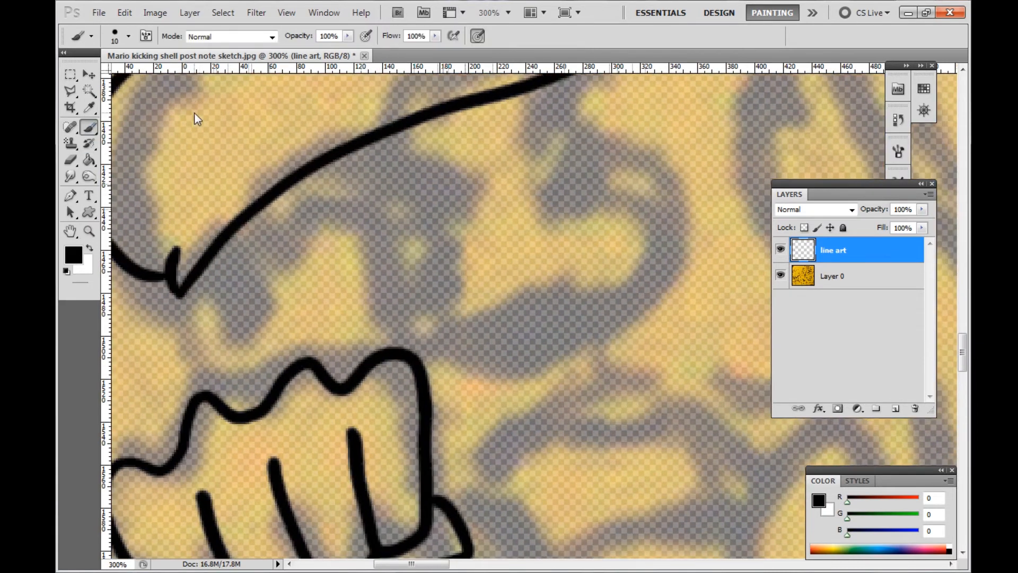
mouse_move(519, 224)
left_mouse_down()
mouse_move(595, 183)
mouse_move(669, 211)
mouse_move(563, 320)
mouse_move(526, 301)
mouse_move(432, 290)
mouse_move(451, 320)
mouse_move(439, 310)
mouse_move(444, 350)
mouse_move(533, 336)
mouse_move(543, 365)
mouse_move(592, 333)
mouse_move(597, 344)
mouse_move(632, 312)
left_mouse_up()
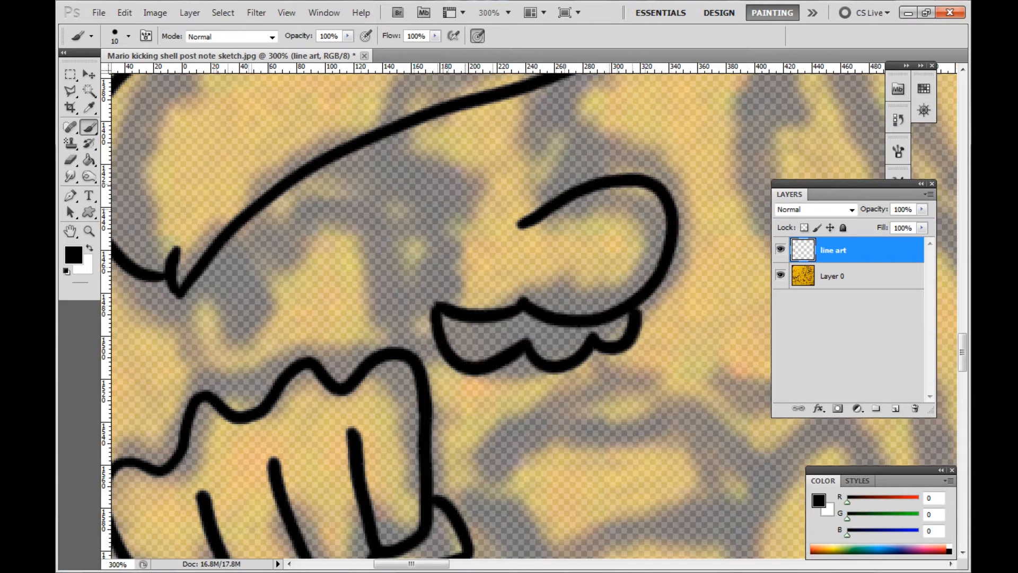
Ink both thick eyebrows under the cap brim, connecting their ends to the brim line
mouse_move(321, 159)
left_mouse_down()
mouse_move(469, 186)
mouse_move(459, 189)
mouse_move(460, 147)
mouse_move(398, 126)
left_mouse_up()
left_click_drag(512, 132, 540, 167)
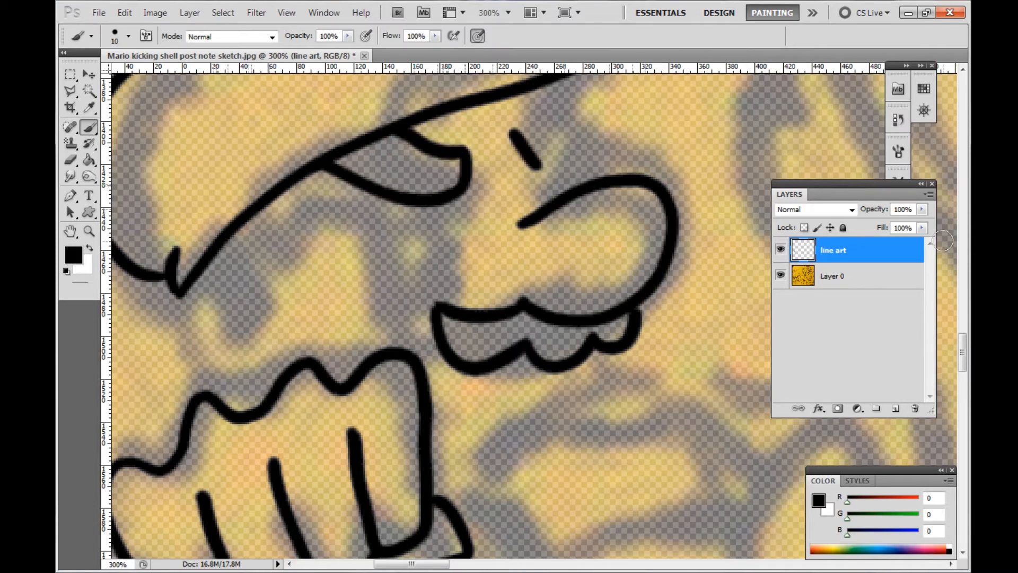
left_click_drag(963, 352, 963, 335)
mouse_move(539, 357)
left_mouse_down()
mouse_move(645, 291)
mouse_move(604, 249)
left_mouse_up()
key("ctrl+z")
left_click_drag(643, 286, 607, 259)
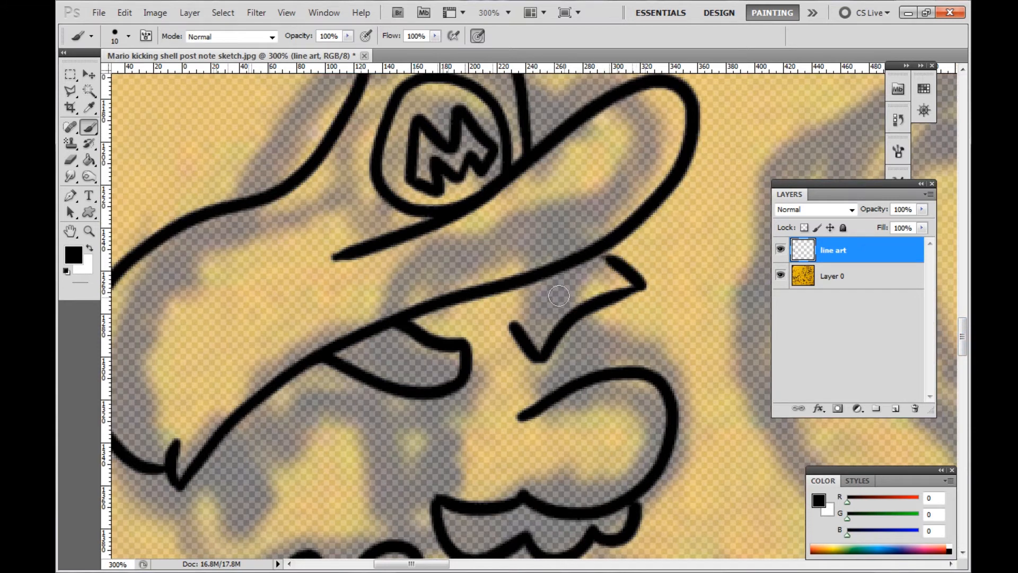
left_click_drag(512, 325, 531, 281)
left_click_drag(610, 260, 599, 250)
Ink the near eye below the first eyebrow, with its outline, iris and solid black pupil
left_click_drag(963, 333, 963, 344)
mouse_move(469, 329)
left_mouse_down()
mouse_move(378, 350)
mouse_move(454, 303)
mouse_move(447, 272)
left_mouse_up()
left_click_drag(357, 260, 381, 334)
mouse_move(401, 274)
left_mouse_down()
mouse_move(416, 326)
mouse_move(432, 275)
mouse_move(456, 313)
left_mouse_up()
Ink the narrow far eye between the second eyebrow and the nose, with its outline, iris and black pupil
left_click_drag(577, 196, 605, 258)
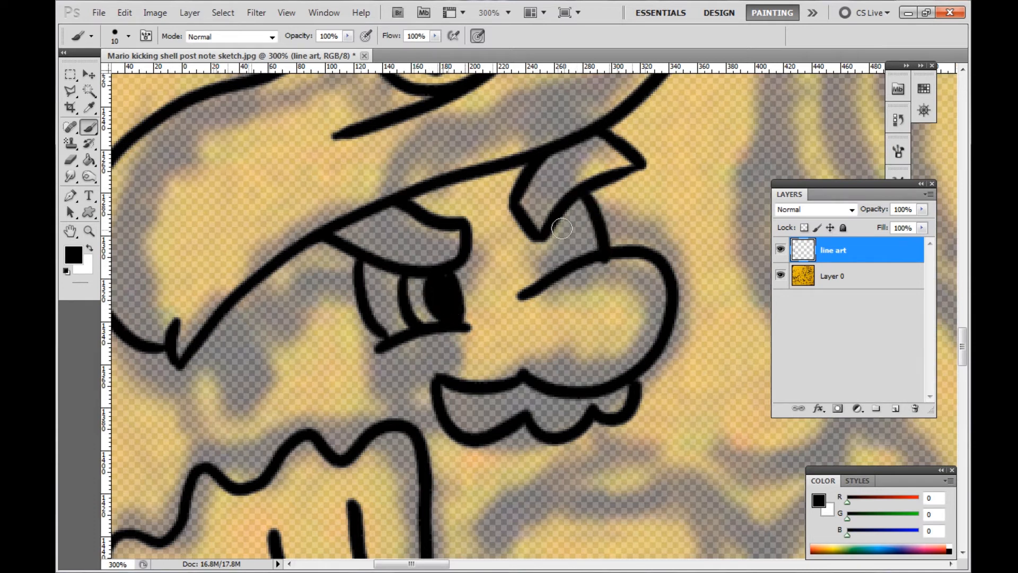
key("ctrl+z")
mouse_move(579, 194)
left_mouse_down()
mouse_move(584, 238)
mouse_move(546, 233)
mouse_move(555, 274)
left_mouse_up()
left_click_drag(577, 216, 568, 261)
mouse_move(581, 223)
left_mouse_down()
mouse_move(587, 237)
mouse_move(577, 217)
left_mouse_up()
key("ctrl+z")
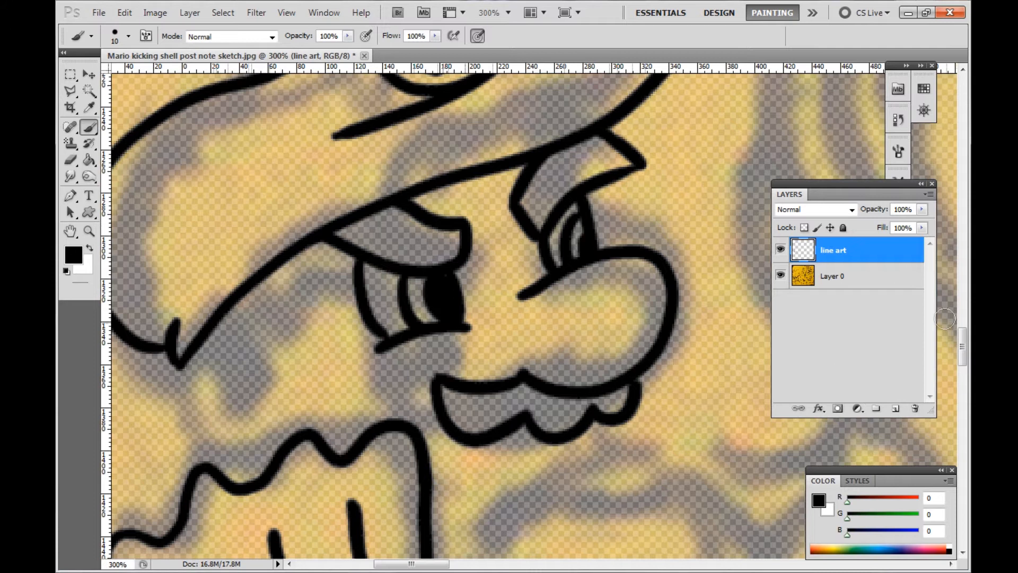
Ink the scalloped sideburn hair beneath the cap brim and the ear behind it, down to the fist
scroll(945, 319, "down", 3)
left_click_drag(243, 228, 189, 305)
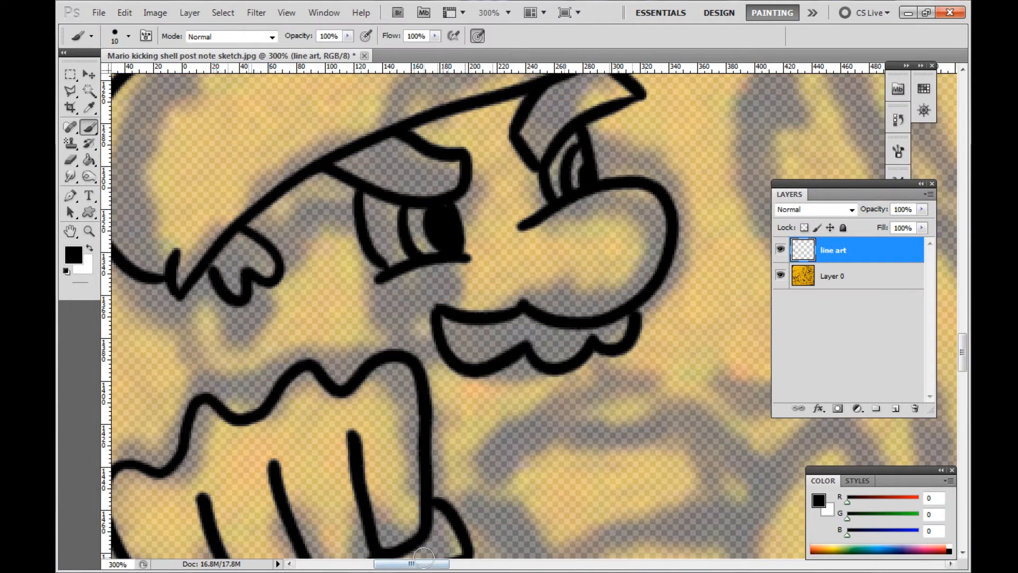
scroll(419, 541, "left", 5)
left_click_drag(276, 286, 311, 401)
left_click_drag(309, 293, 326, 378)
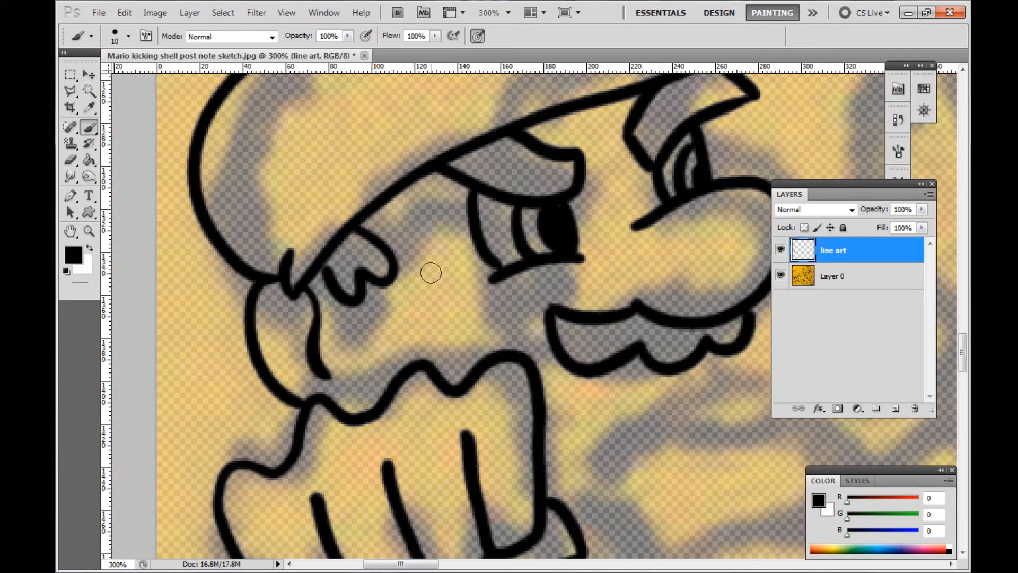
Ink the curved jaw line from under the moustache to the side of the fist
scroll(431, 273, "down", 5)
mouse_move(734, 222)
left_mouse_down()
mouse_move(690, 303)
mouse_move(546, 347)
left_mouse_up()
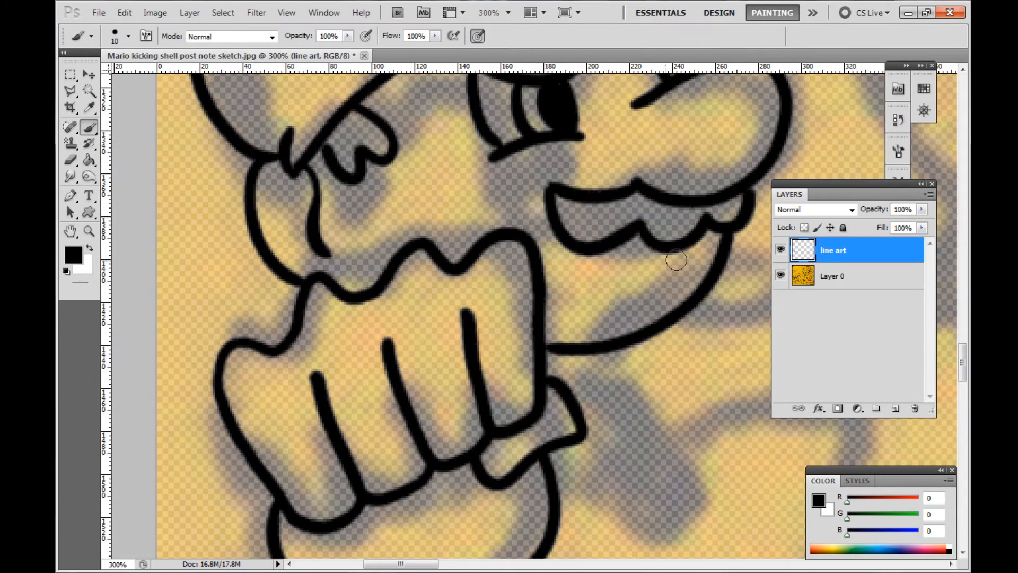
Hide the Layer 0 sketch and examine the inked head and fist on their own, in full view and close up
double_click(89, 232)
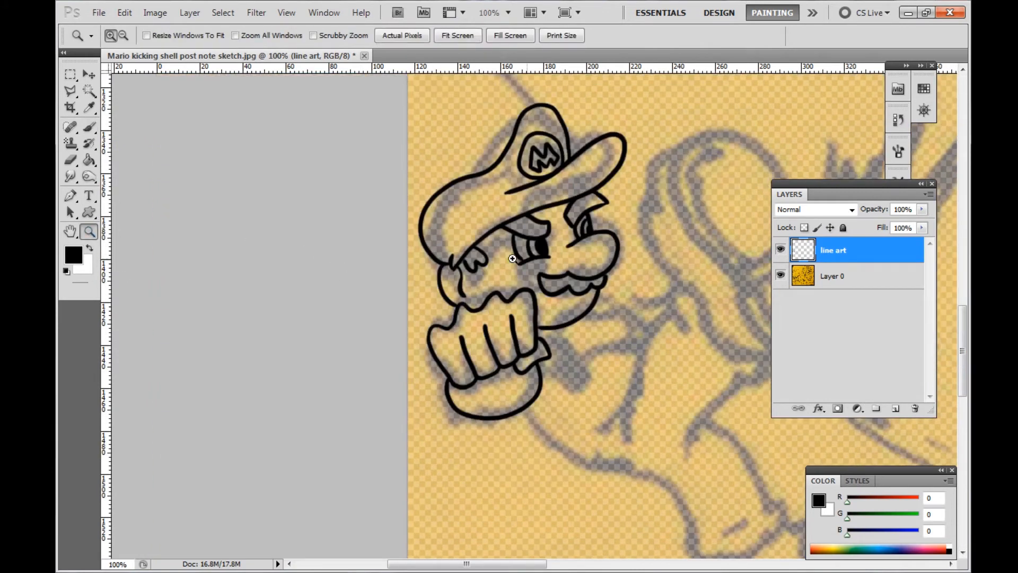
scroll(605, 273, "down", 3)
right_click(604, 273)
left_click(606, 272)
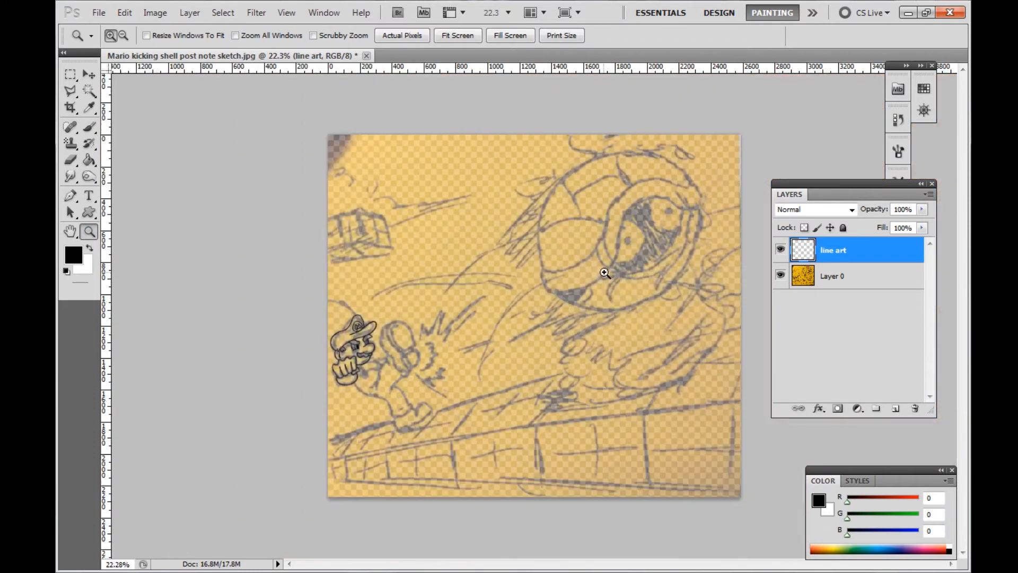
left_click(781, 277)
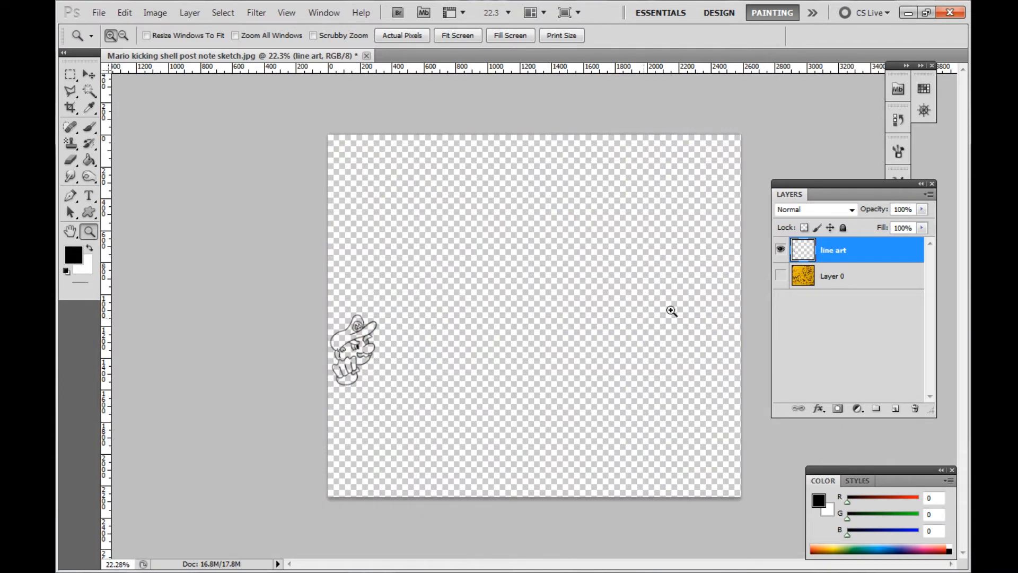
left_click(374, 353)
left_click(309, 382)
left_click(171, 408)
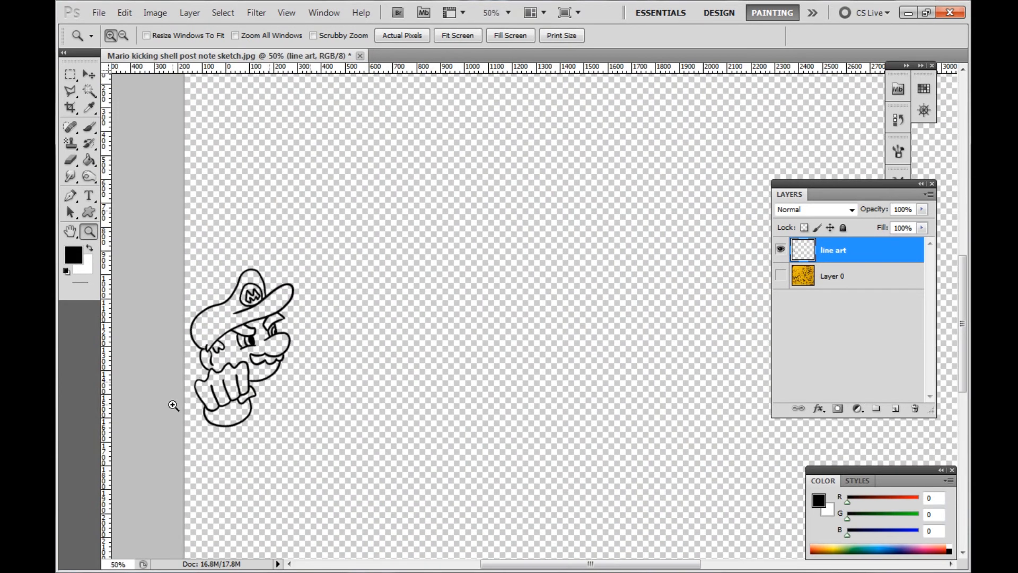
left_click(189, 401)
left_click(190, 401)
left_click(215, 397)
scroll(306, 342, "up", 4)
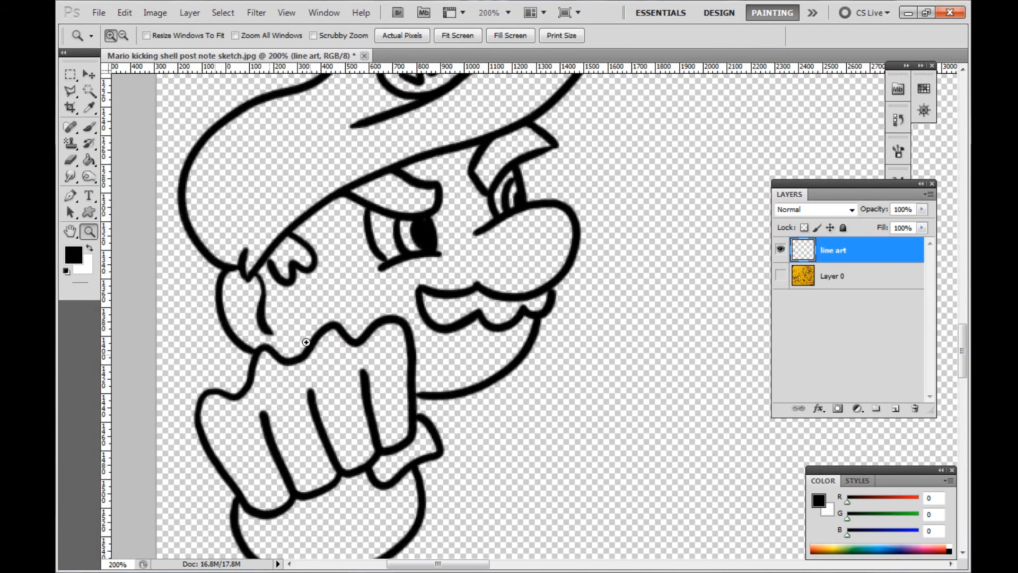
right_click(367, 184)
left_click(382, 195)
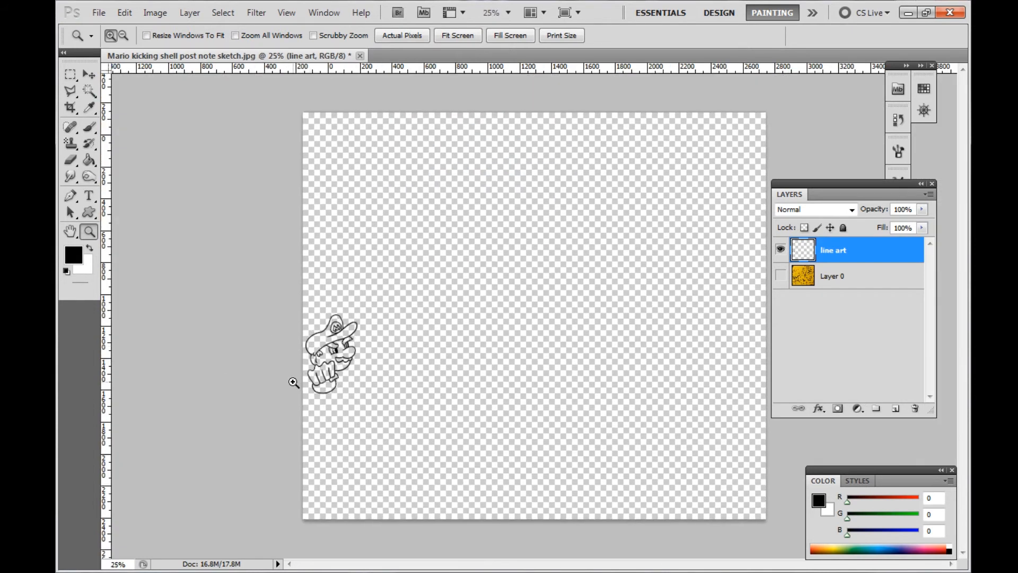
left_click(294, 382)
left_click(309, 398)
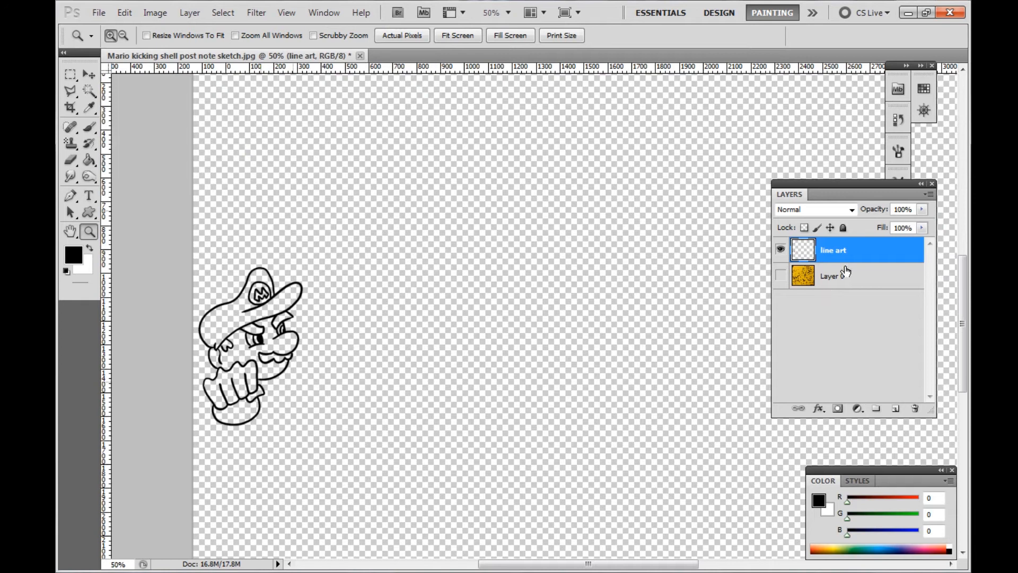
Add a new layer beneath Layer 0 and name it paper
left_click(839, 281)
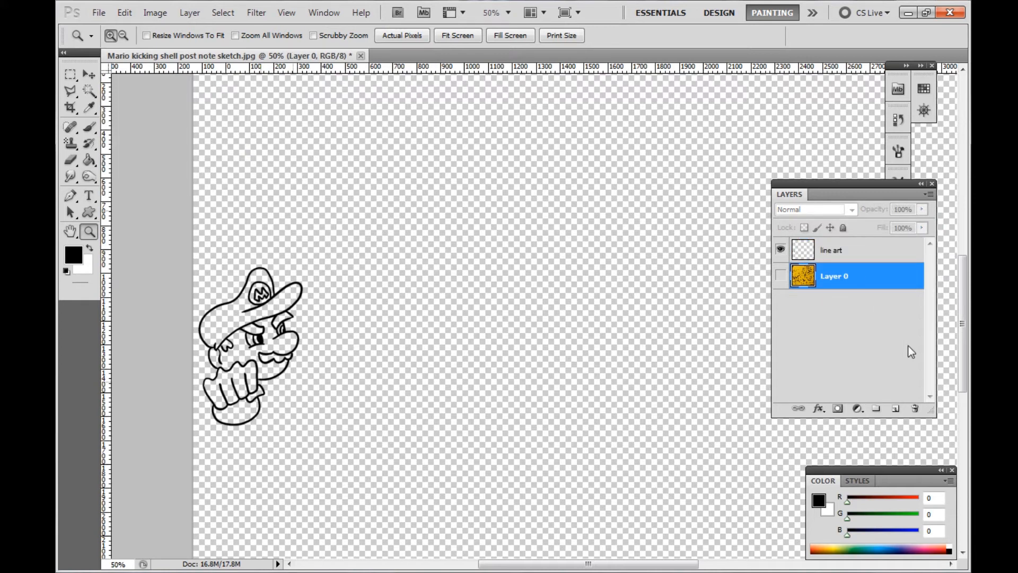
left_click(896, 409)
left_click_drag(836, 280, 842, 316)
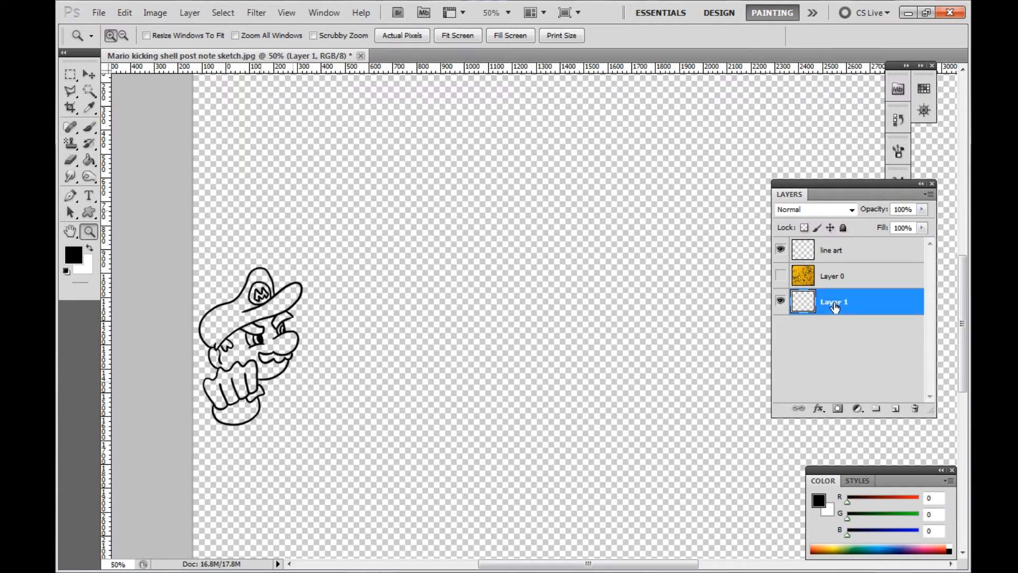
double_click(835, 303)
type("pap")
left_click(825, 257)
left_click(828, 307)
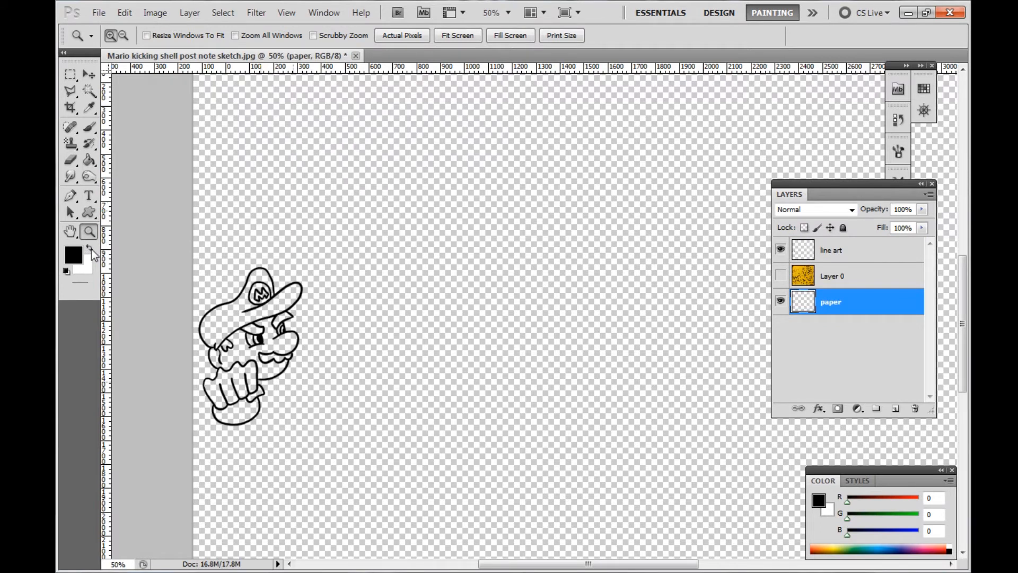
Fill the paper layer with solid white using the Paint Bucket
left_click(88, 249)
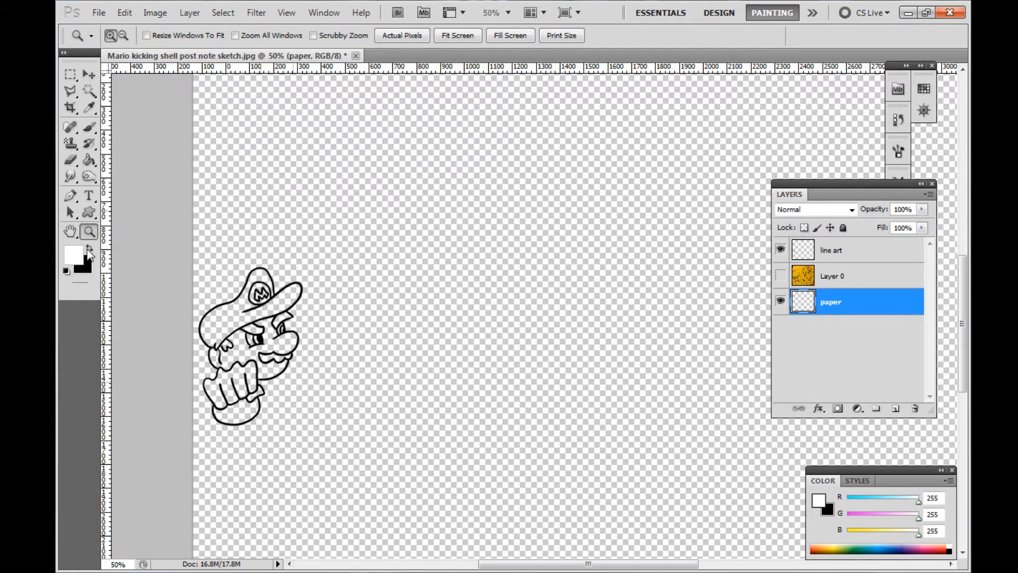
left_click(89, 161)
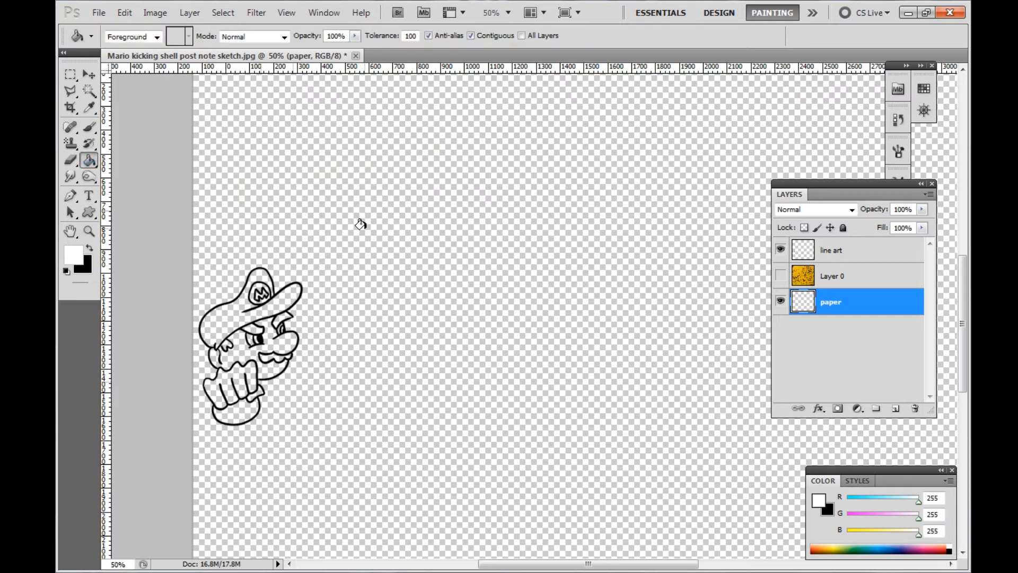
left_click(449, 165)
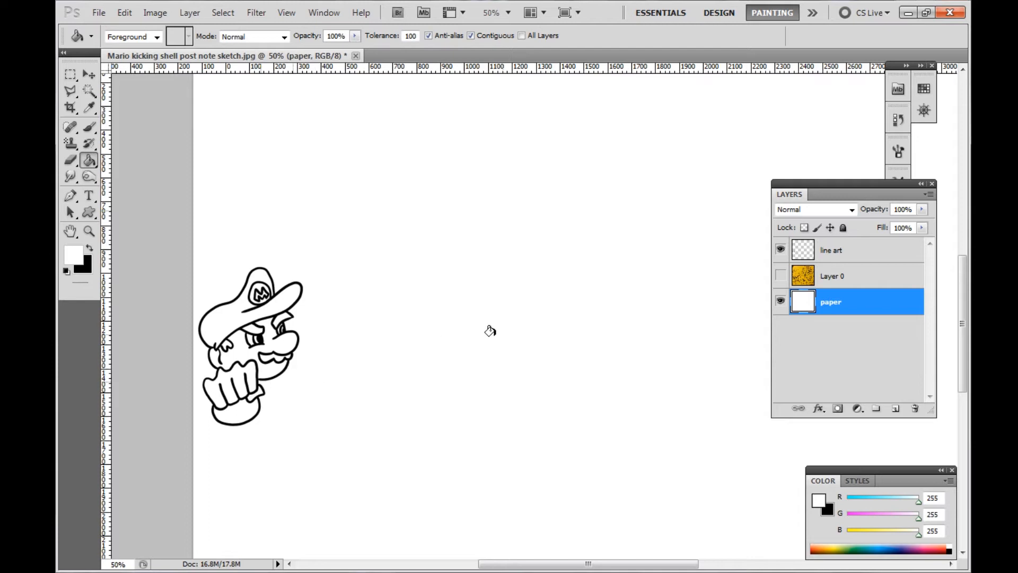
Show the Layer 0 sketch again and make line art the active layer with black as the foreground color
left_click(780, 277)
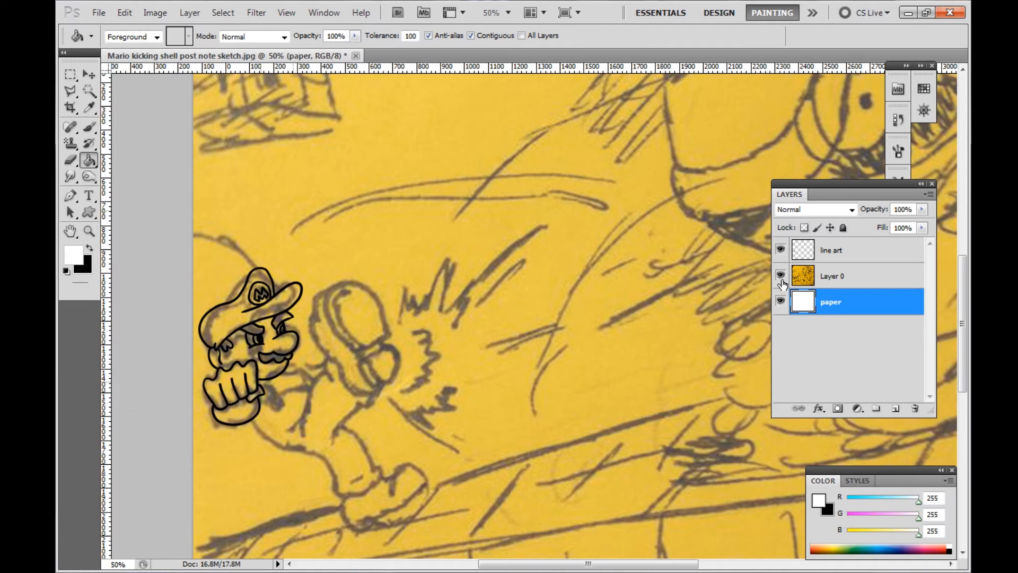
left_click(836, 253)
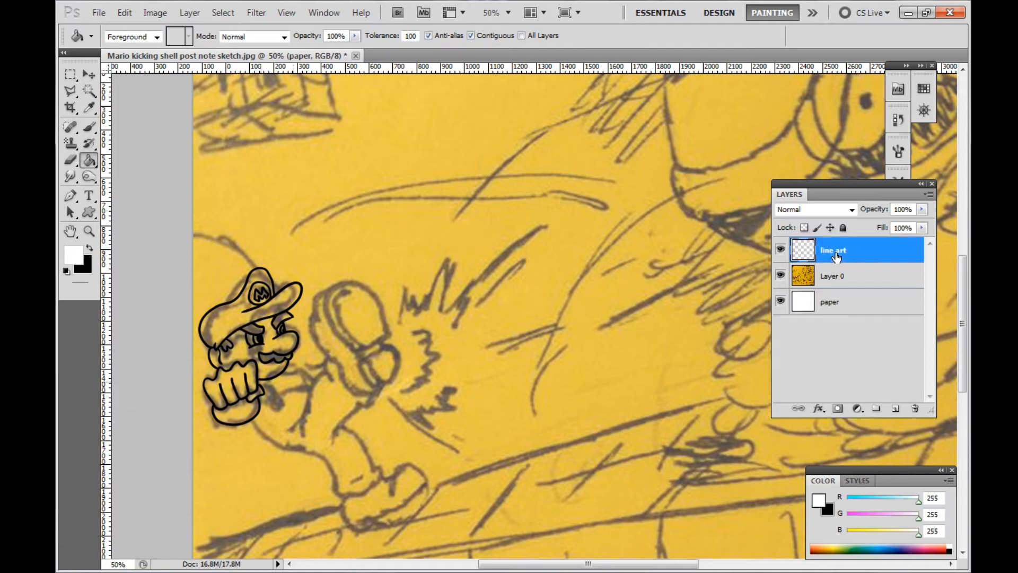
left_click(89, 250)
Ink the large rounded front sole of Mario's raised shoe with the 10 px brush at 200% zoom
left_click(89, 234)
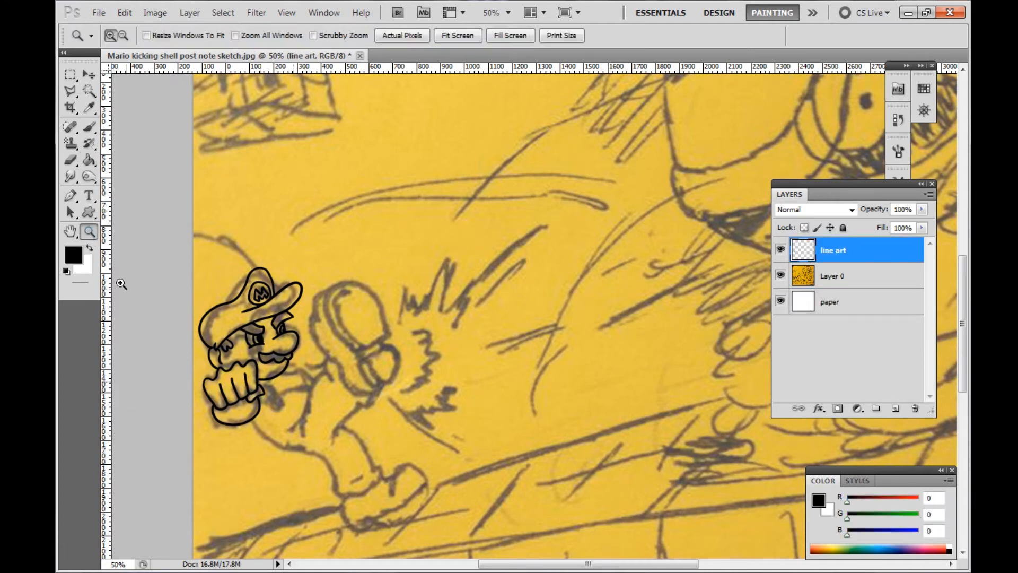
left_click(249, 384)
scroll(282, 400, "down", 1)
left_click(282, 400)
left_click(307, 363)
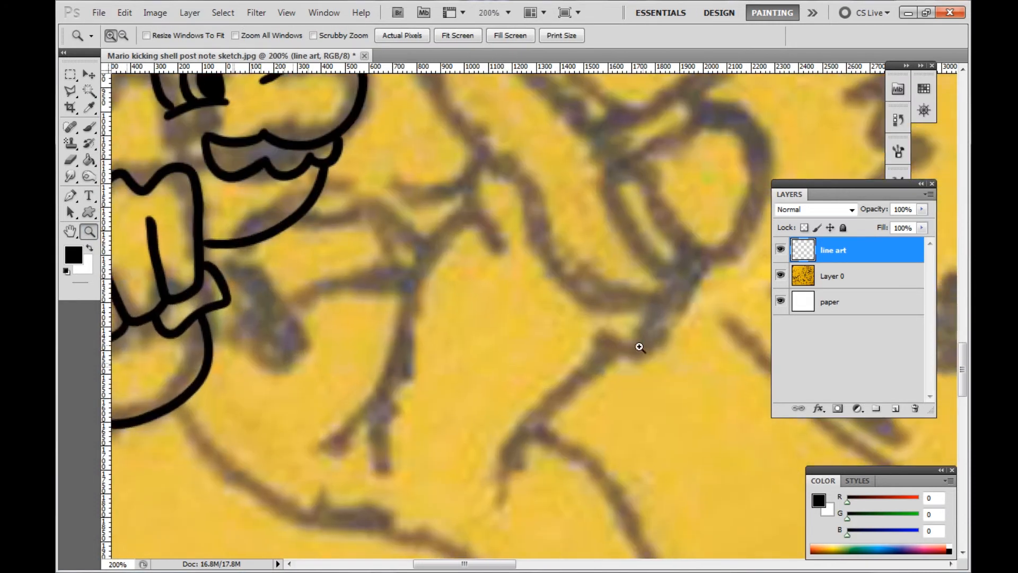
scroll(657, 343, "up", 3)
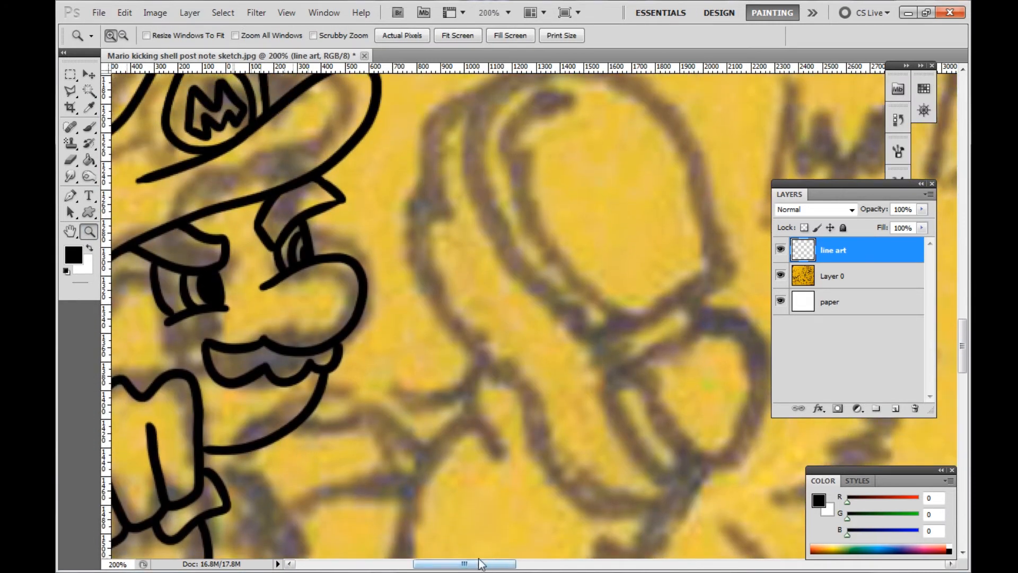
left_click_drag(467, 564, 474, 564)
left_click(89, 126)
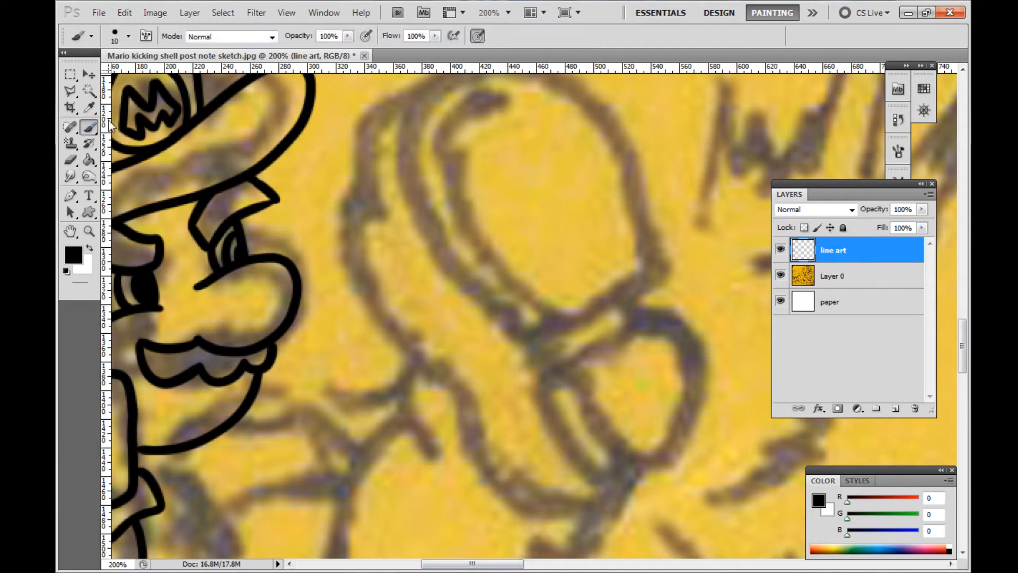
mouse_move(643, 272)
left_mouse_down()
mouse_move(601, 297)
mouse_move(654, 279)
mouse_move(643, 277)
mouse_move(601, 117)
mouse_move(452, 70)
mouse_move(437, 227)
mouse_move(529, 331)
mouse_move(535, 315)
mouse_move(524, 315)
mouse_move(544, 318)
left_mouse_up()
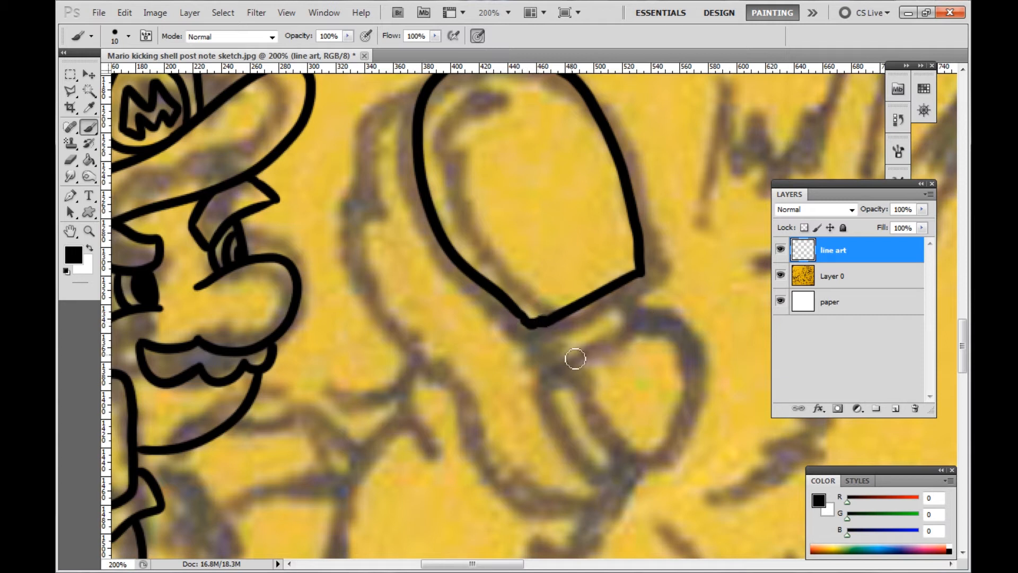
left_click_drag(547, 359, 639, 328)
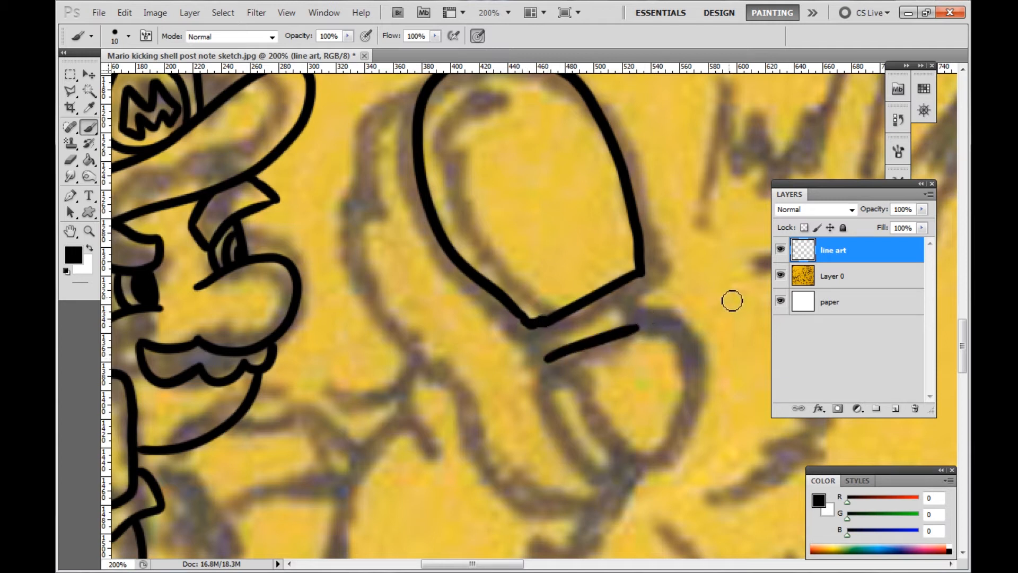
key("ctrl+z")
left_click_drag(546, 361, 663, 313)
key("ctrl+z")
Ink the raised shoe's heel, add inner edge lines to heel and sole, and join the two parts along the outer side
mouse_move(550, 360)
left_mouse_down()
mouse_move(651, 324)
mouse_move(682, 380)
mouse_move(548, 363)
left_mouse_up()
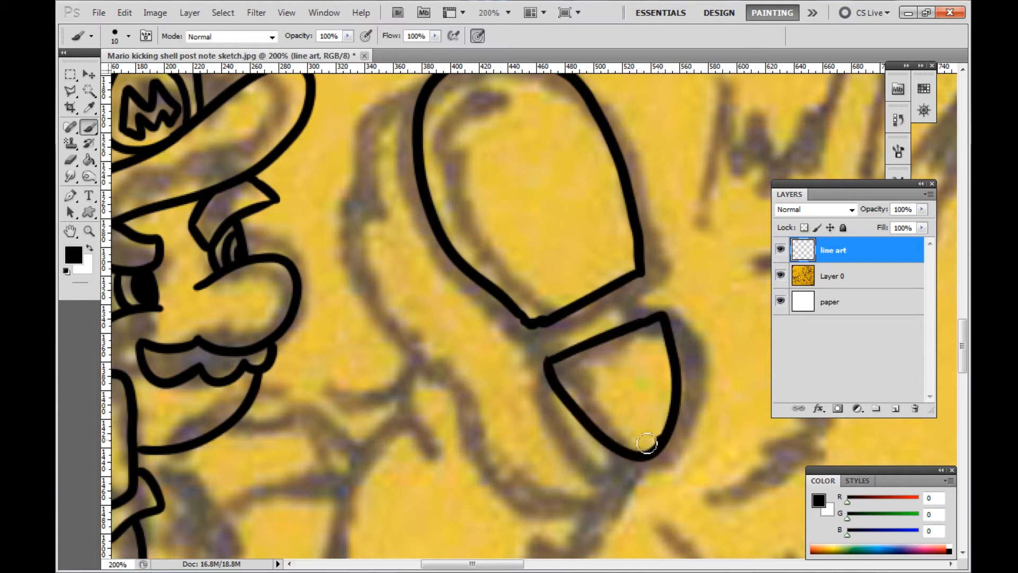
left_click_drag(648, 442, 565, 360)
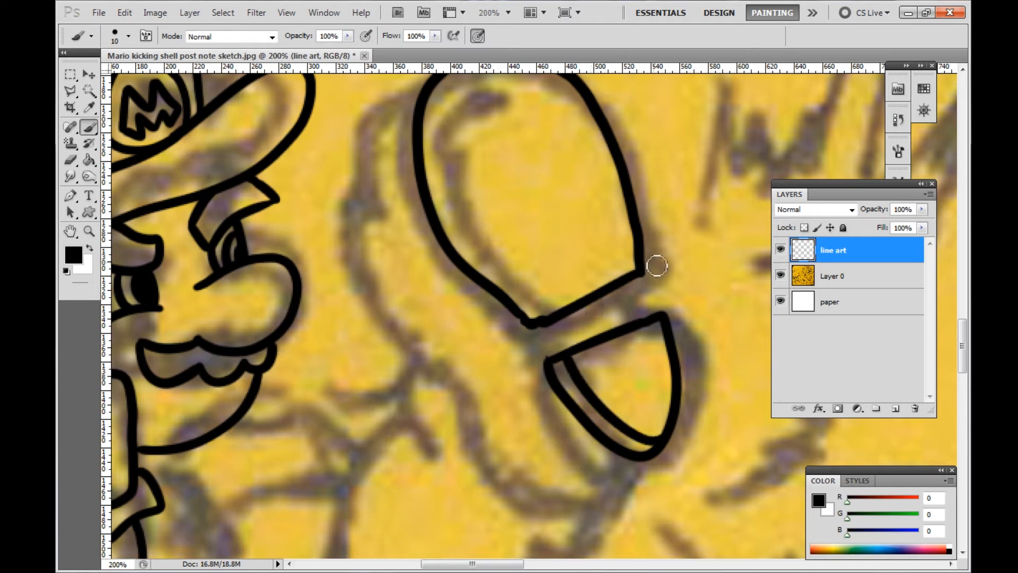
scroll(657, 266, "up", 3)
mouse_move(552, 395)
left_mouse_down()
mouse_move(486, 295)
mouse_move(455, 205)
mouse_move(459, 136)
left_mouse_up()
left_click_drag(632, 359, 659, 400)
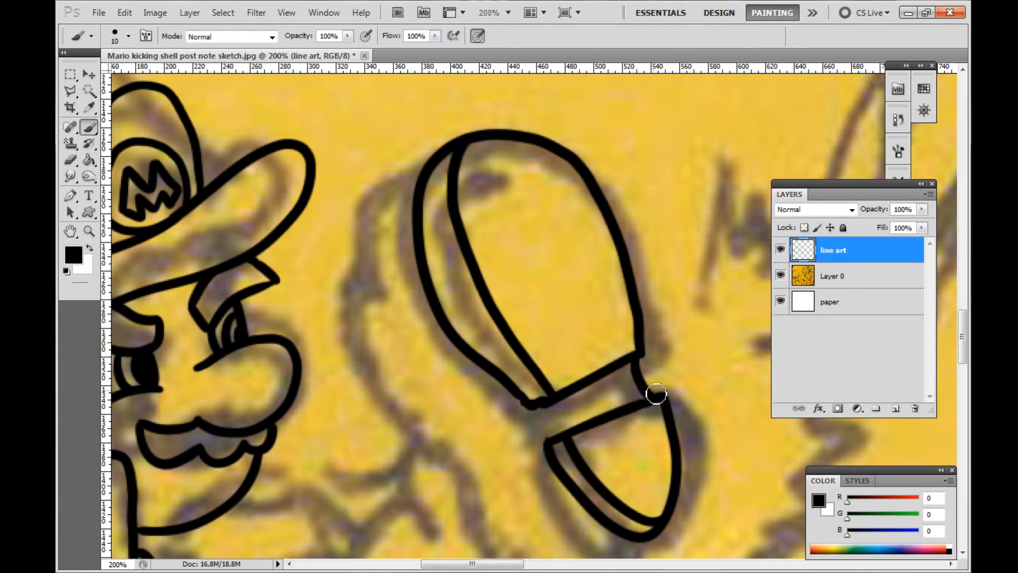
Ink the outer contour of the raised shoe's upper, from the top of the sole around to the heel
scroll(656, 394, "down", 3)
mouse_move(648, 445)
left_mouse_down()
mouse_move(525, 453)
mouse_move(501, 431)
left_mouse_up()
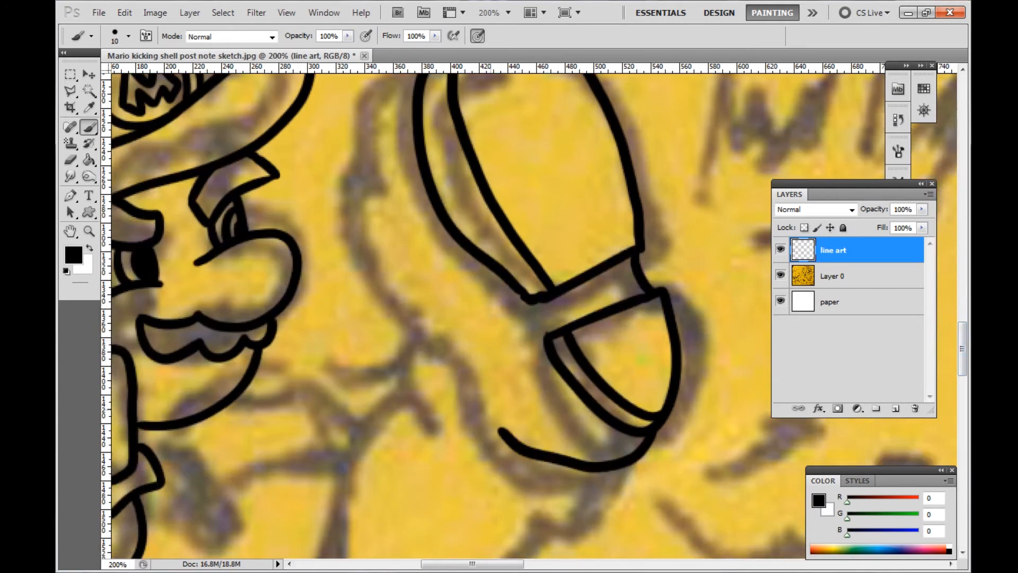
scroll(950, 366, "up", 1)
mouse_move(438, 84)
left_mouse_down()
mouse_move(402, 120)
mouse_move(369, 227)
mouse_move(515, 462)
left_mouse_up()
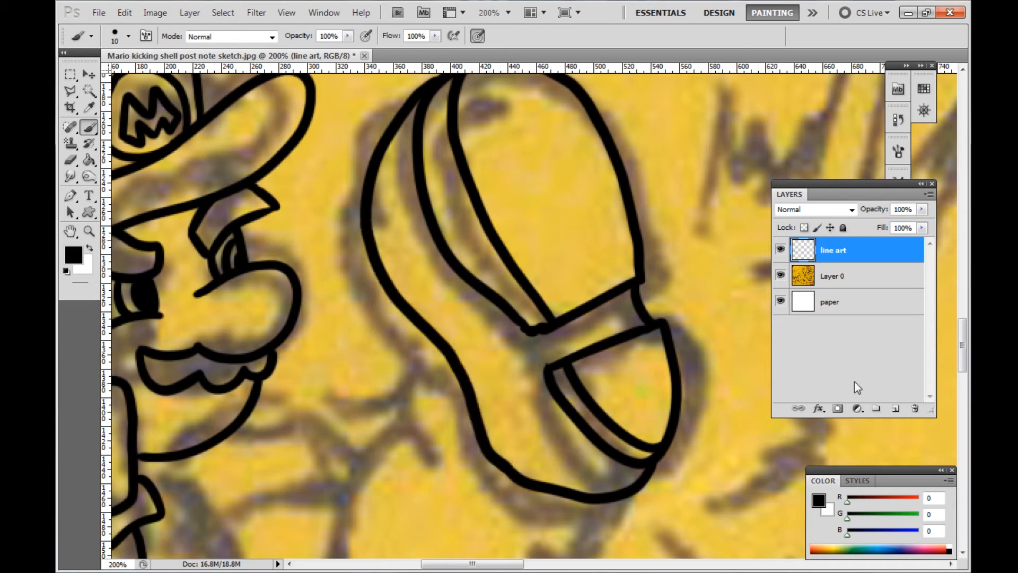
Ink the trouser cuff curves on both sides of the raised shoe's ankle
scroll(962, 348, "down", 4)
mouse_move(636, 356)
left_mouse_down()
mouse_move(643, 394)
mouse_move(522, 403)
left_mouse_up()
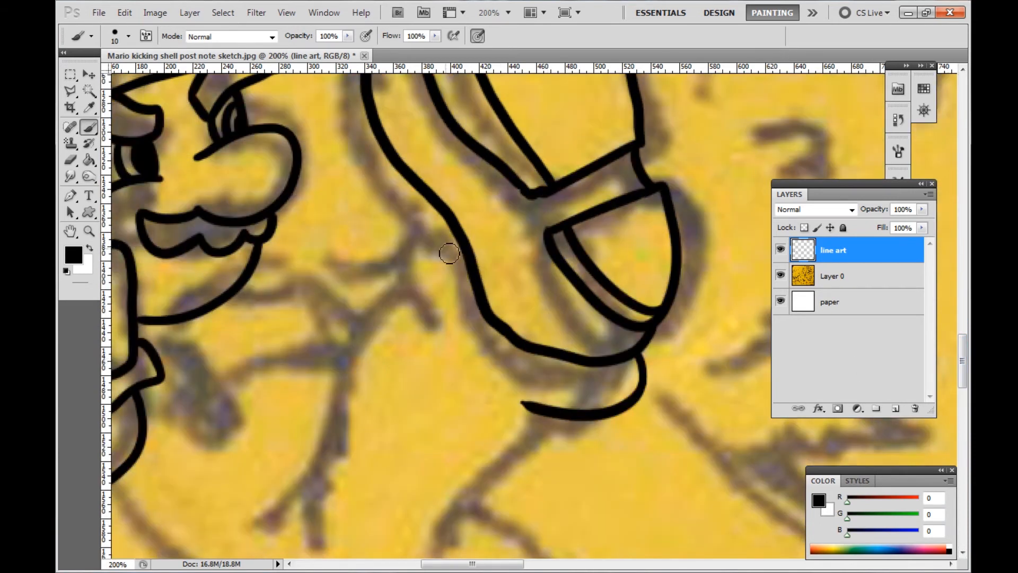
left_click_drag(419, 215, 433, 327)
Ink the upper and lower edges of the raised leg from the cuff, with a short crease at the hip
scroll(962, 361, "down", 5)
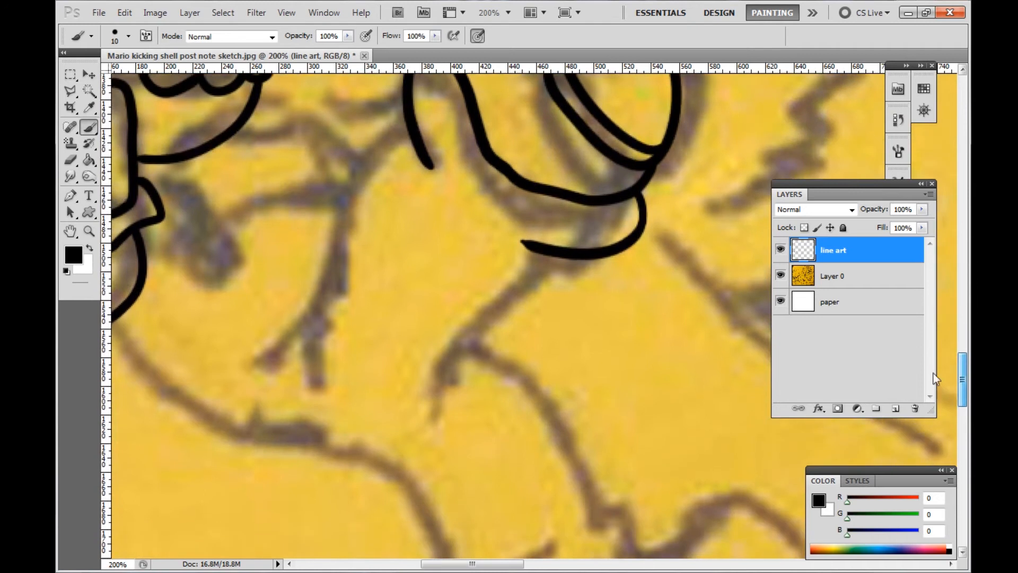
left_click_drag(557, 257, 441, 429)
mouse_move(402, 113)
left_mouse_down()
mouse_move(381, 132)
mouse_move(319, 373)
left_mouse_up()
left_click_drag(310, 310, 273, 342)
Ink the standing leg's outline and rounded cuff, continuing its back edge up to the glove, and add a crease above the cuff
scroll(961, 345, "down", 5)
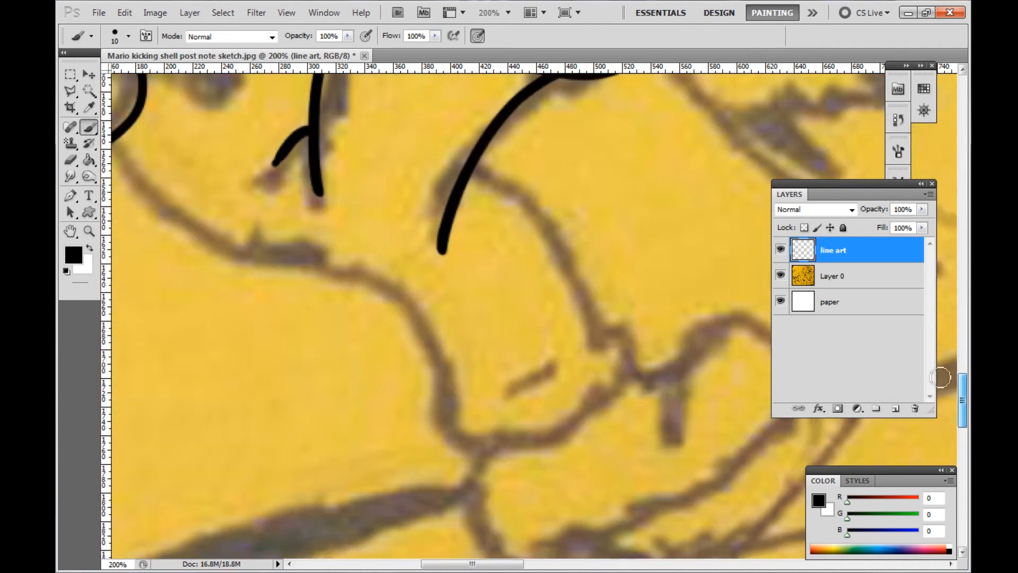
mouse_move(476, 167)
left_mouse_down()
mouse_move(603, 350)
mouse_move(601, 330)
mouse_move(638, 374)
mouse_move(460, 427)
mouse_move(485, 388)
mouse_move(454, 397)
mouse_move(422, 316)
mouse_move(262, 250)
mouse_move(123, 132)
left_mouse_up()
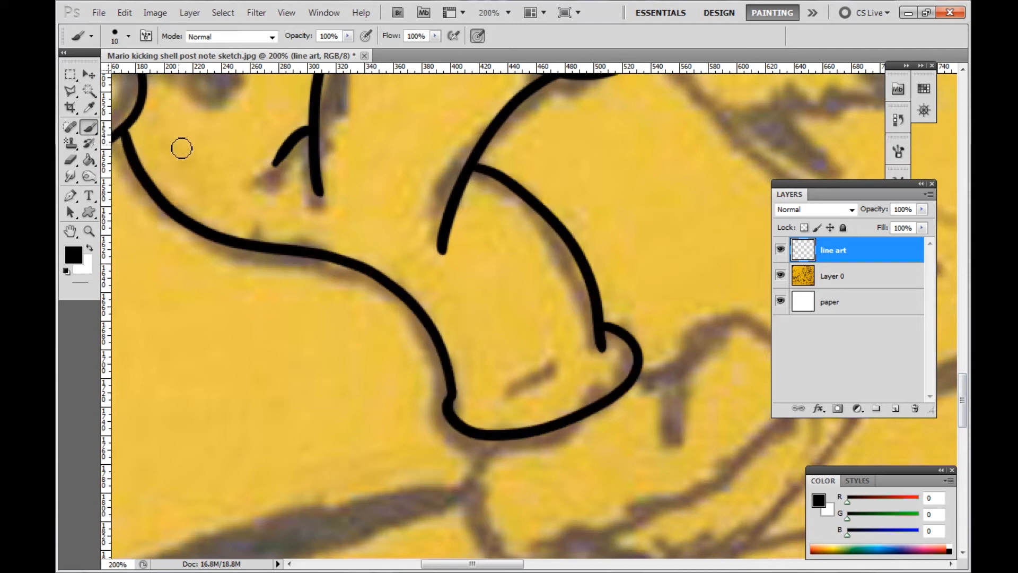
left_click_drag(582, 359, 473, 397)
Ink the overall strap with its round button below the jaw, plus the curved body line from the jaw toward the raised leg
left_click_drag(958, 390, 960, 356)
left_click(89, 233)
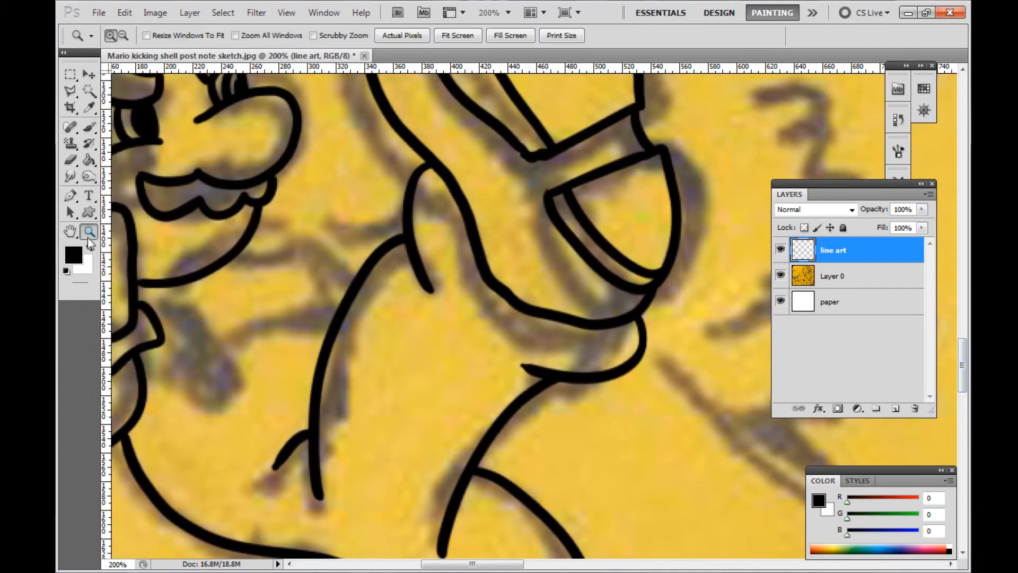
left_click(151, 390)
key("b")
mouse_move(226, 169)
left_mouse_down()
mouse_move(267, 217)
mouse_move(310, 324)
mouse_move(158, 296)
left_mouse_up()
mouse_move(234, 307)
left_mouse_down()
mouse_move(220, 335)
mouse_move(253, 300)
left_mouse_up()
mouse_move(356, 96)
left_mouse_down()
mouse_move(408, 125)
mouse_move(510, 272)
left_mouse_up()
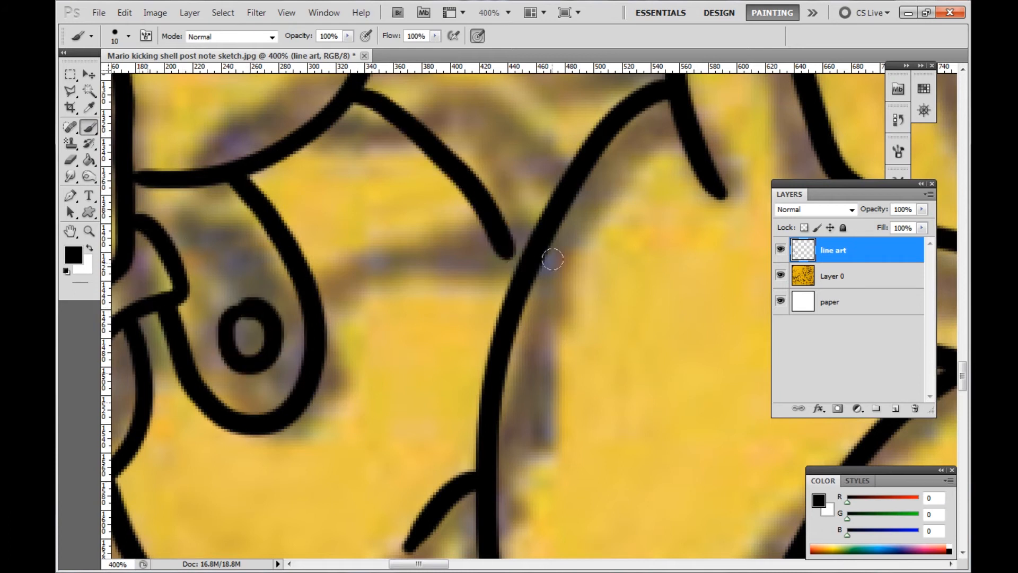
Ink the second overall strap's upper curve, the bib edge joining both straps, and the shoulder line toward the raised shoe
scroll(947, 345, "up", 3)
mouse_move(376, 140)
left_mouse_down()
mouse_move(486, 198)
mouse_move(558, 289)
left_mouse_up()
mouse_move(477, 315)
left_mouse_down()
mouse_move(321, 356)
mouse_move(305, 371)
left_mouse_up()
mouse_move(428, 159)
left_mouse_down()
mouse_move(498, 154)
mouse_move(631, 181)
left_mouse_up()
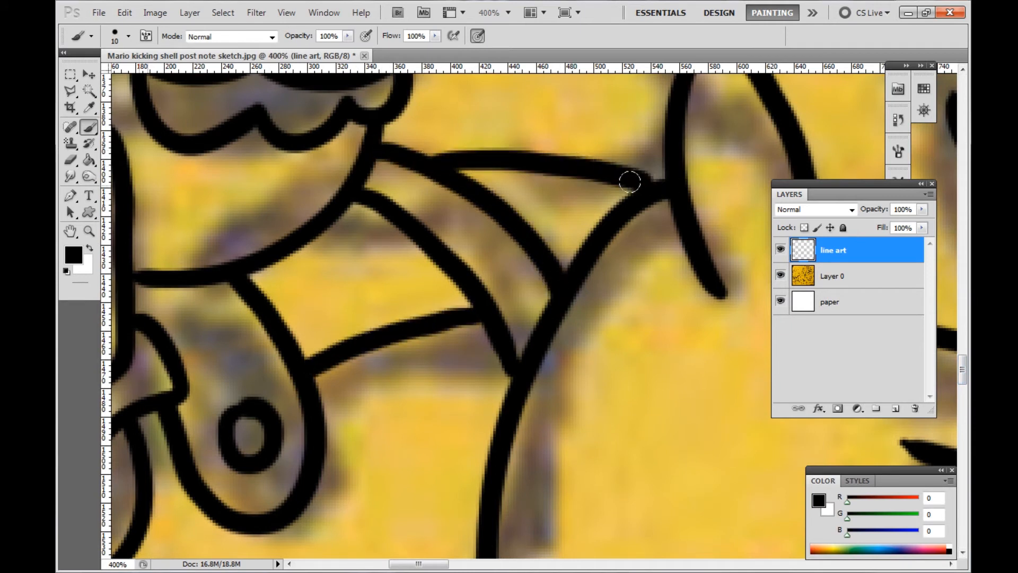
Ink the standing foot's shoe with a rounded toe, notched heel, curved sole line and a short line joining toe and cuff
left_click(89, 231)
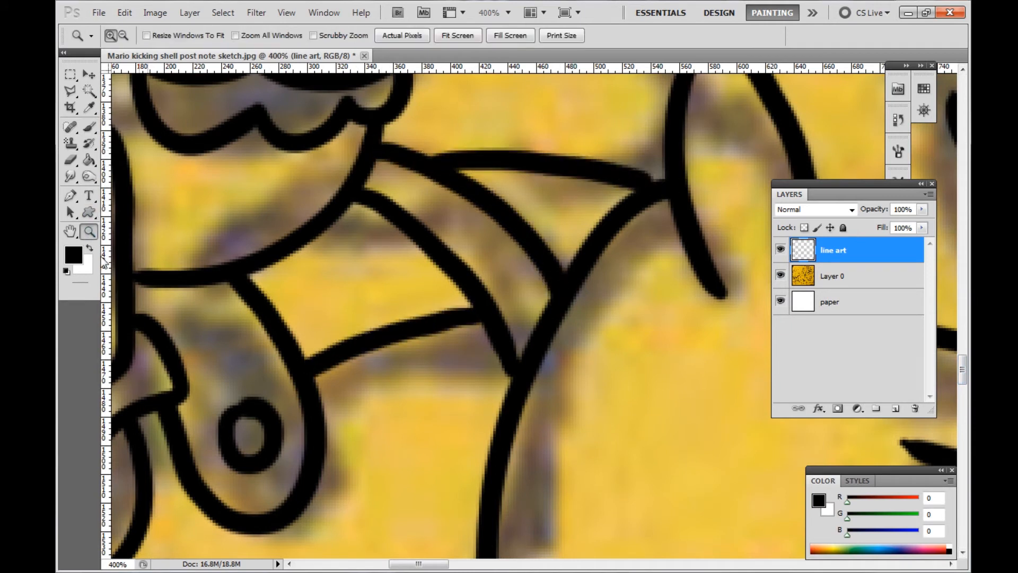
right_click(356, 146)
left_click(370, 158)
left_click(385, 395)
mouse_move(385, 395)
left_mouse_down()
mouse_move(336, 495)
mouse_move(295, 451)
mouse_move(292, 464)
left_mouse_up()
left_click(89, 144)
left_click(89, 128)
scroll(176, 158, "up", 2)
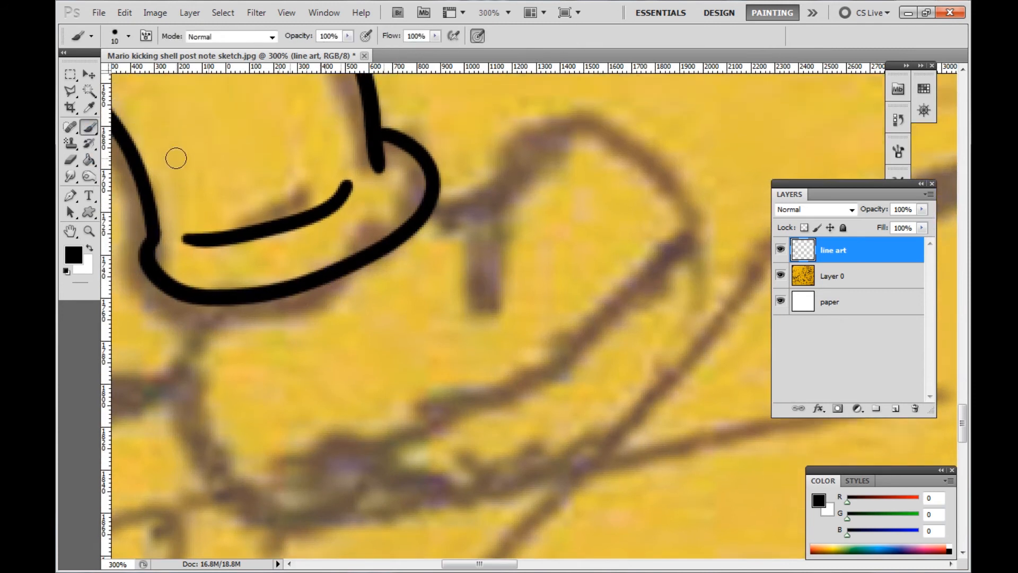
mouse_move(466, 272)
left_mouse_down()
mouse_move(666, 152)
mouse_move(389, 476)
mouse_move(308, 454)
left_mouse_up()
mouse_move(173, 297)
left_mouse_down()
mouse_move(196, 496)
mouse_move(283, 493)
mouse_move(315, 471)
mouse_move(296, 500)
mouse_move(212, 496)
left_mouse_up()
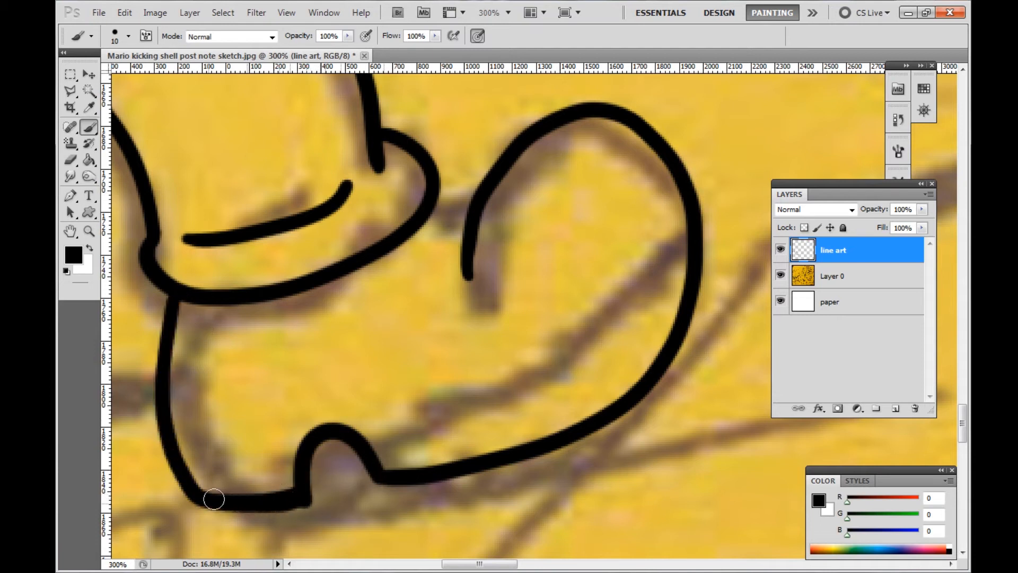
mouse_move(688, 224)
left_mouse_down()
mouse_move(607, 273)
mouse_move(295, 411)
mouse_move(176, 424)
left_mouse_up()
left_click_drag(473, 197, 430, 197)
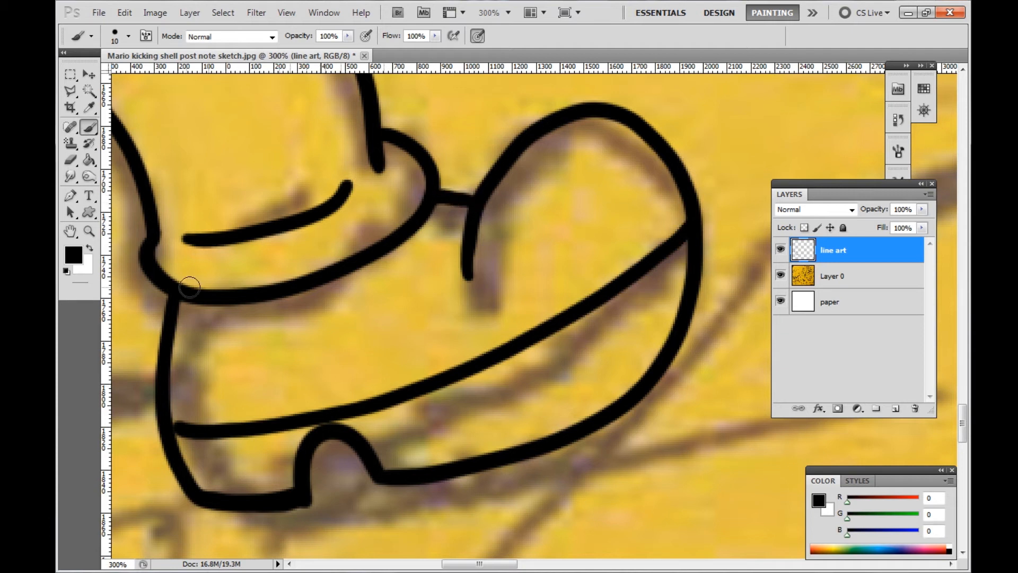
Hide the scanned sketch on Layer 0, keeping the line art and white paper layers shown
double_click(90, 230)
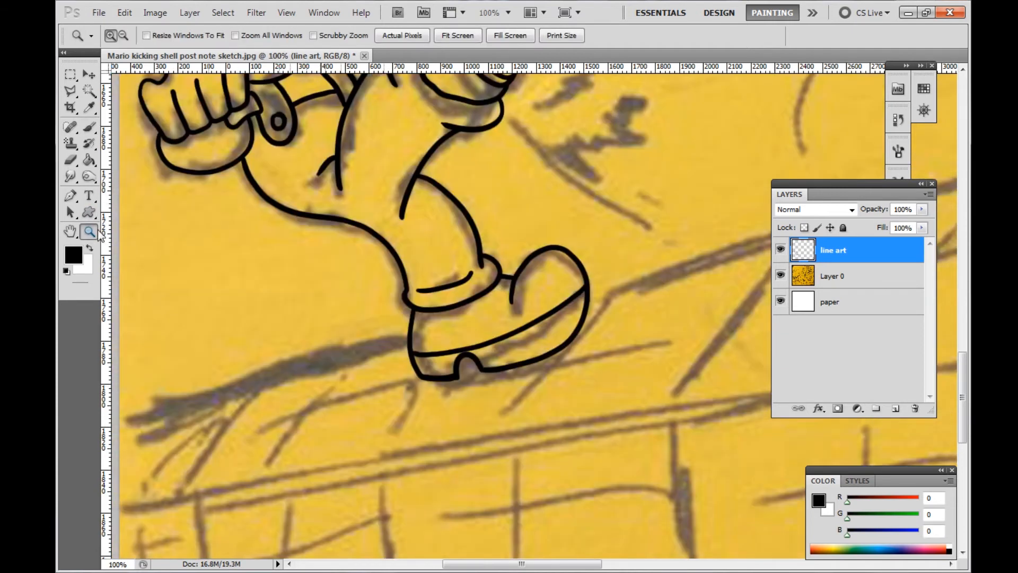
left_click(318, 218, "alt")
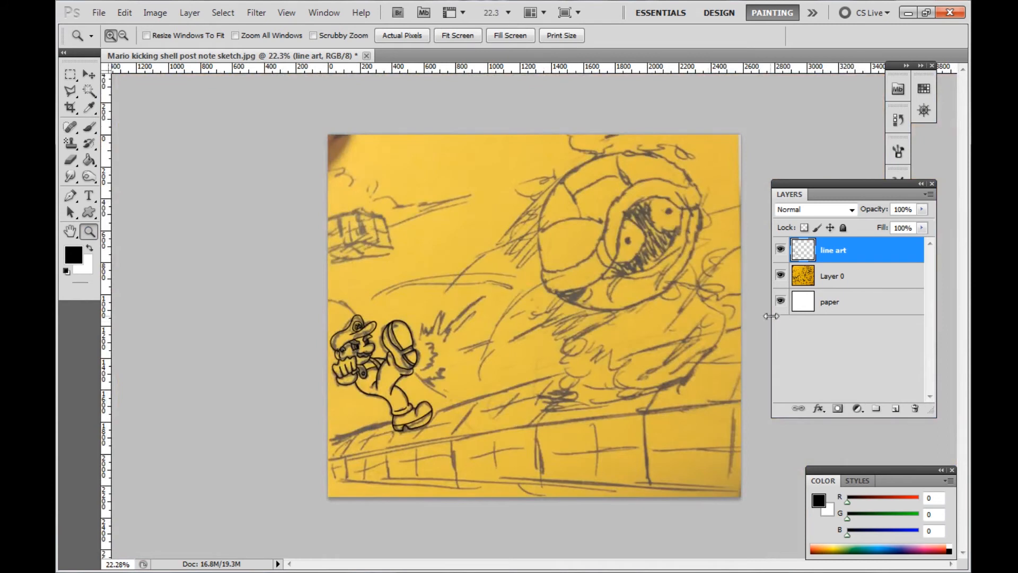
left_click(782, 302)
left_click(781, 300)
left_click(835, 282)
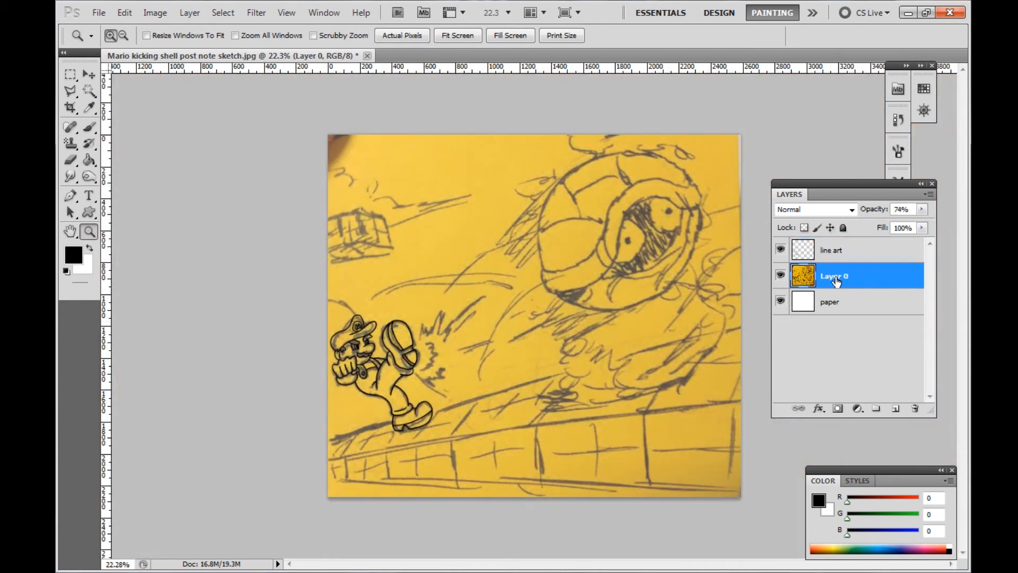
left_click(781, 276)
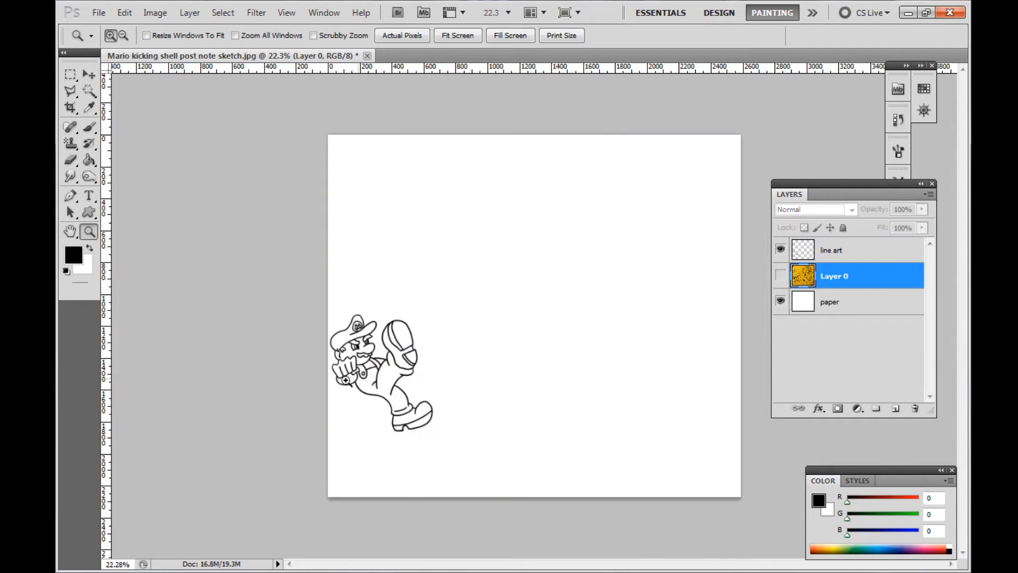
Examine the inked Mario figure up close against the white paper, then as part of the whole canvas
left_click(346, 380)
left_click(339, 382)
left_click(276, 395)
left_click(270, 395)
scroll(270, 361, "down", 5)
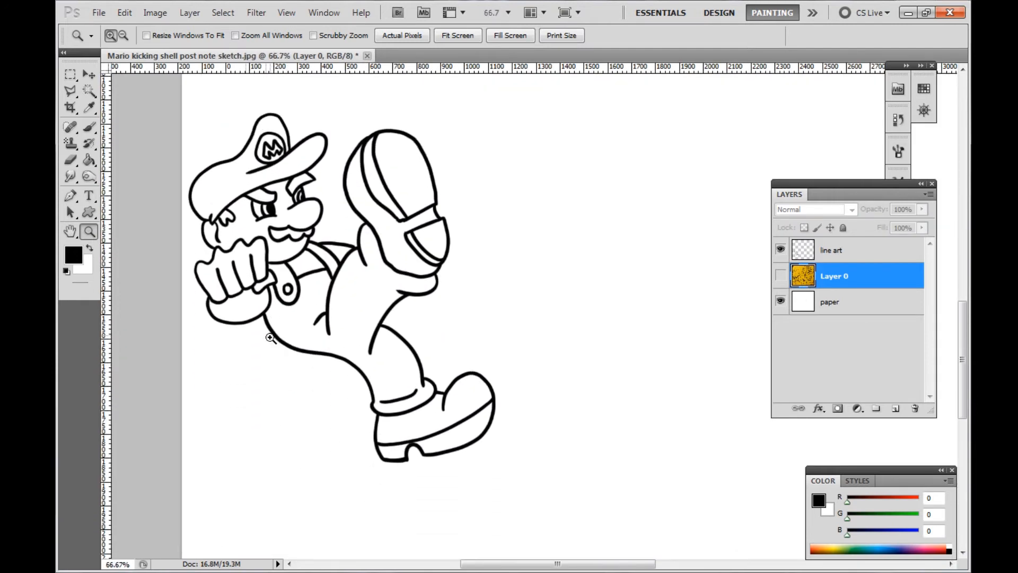
scroll(273, 329, "up", 1)
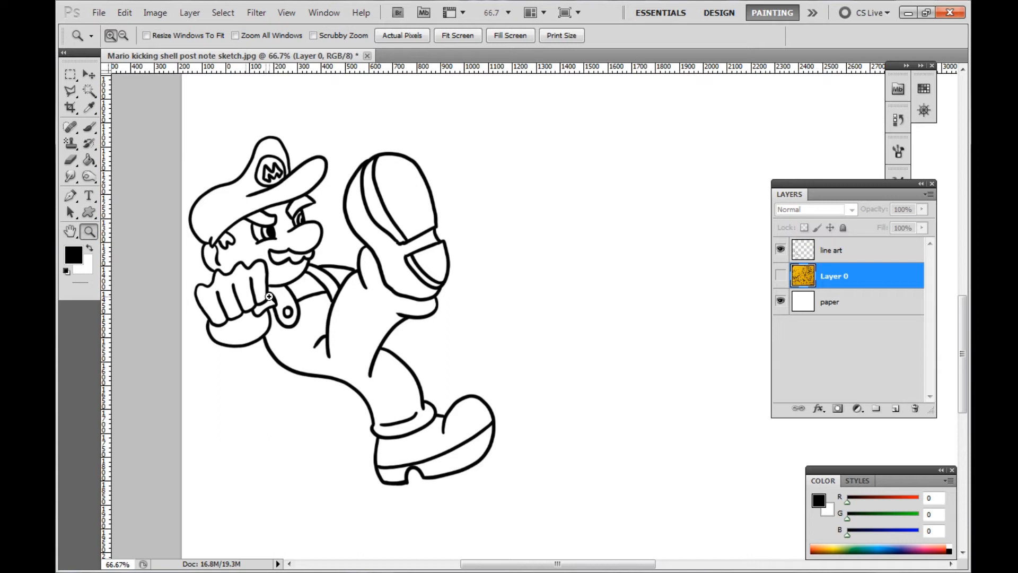
right_click(396, 258)
left_click(415, 268)
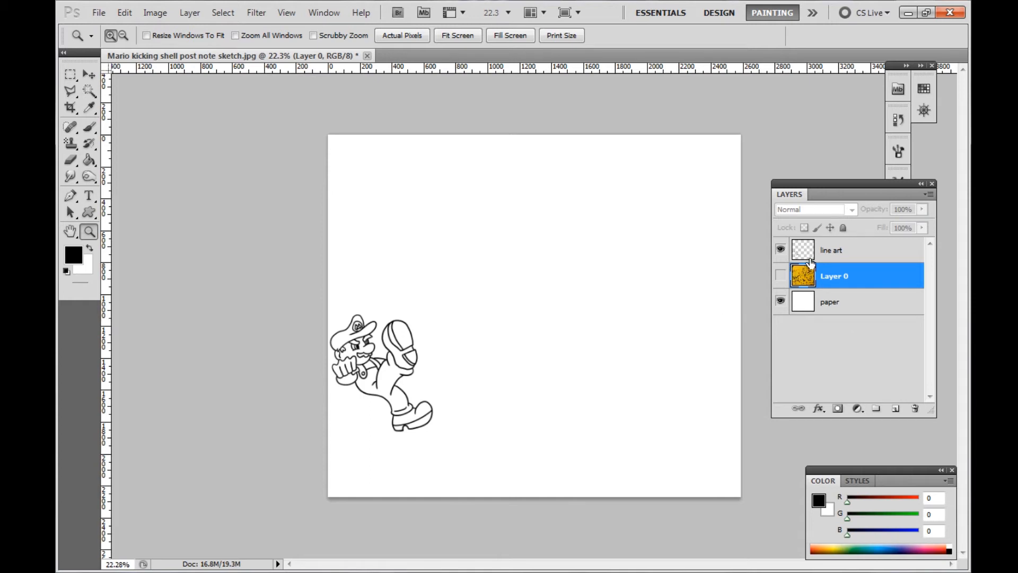
Show the scanned sketch on Layer 0 briefly, then hide it again and turn the paper layer back on
left_click(781, 276)
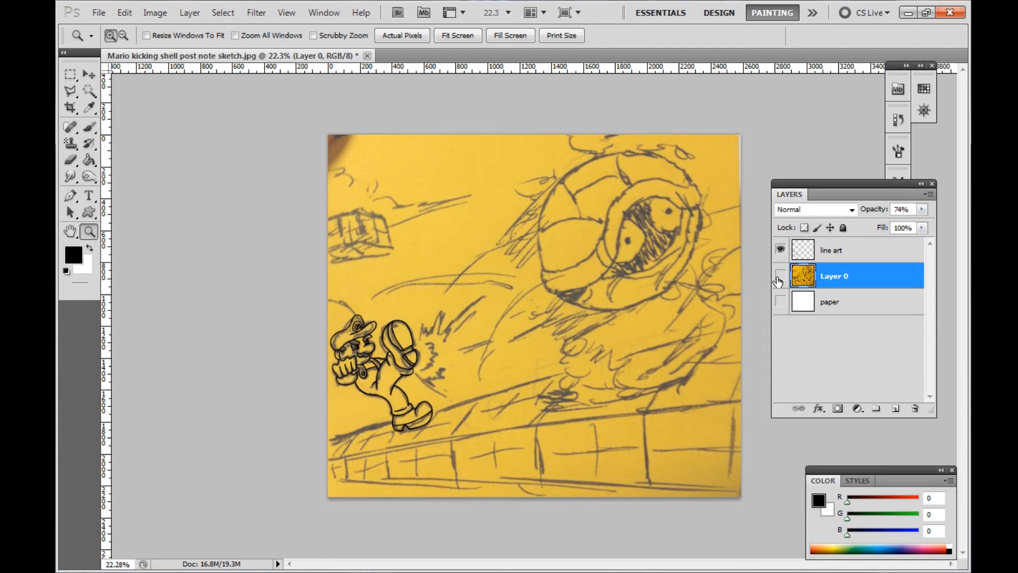
left_click(778, 280)
left_click(780, 302)
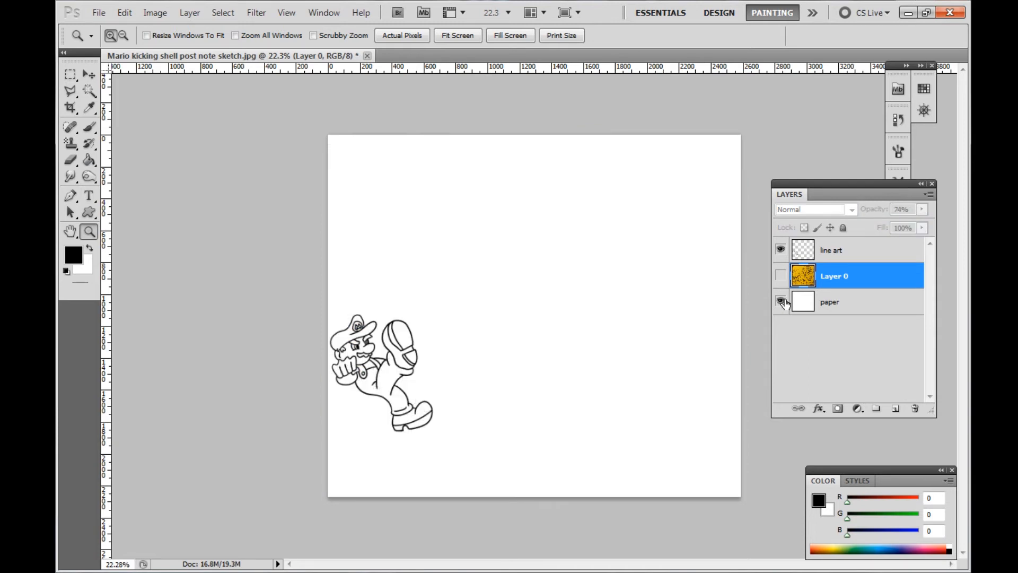
Add a new layer named "sketch" between the line art layer and Layer 0, and keep it selected
left_click(895, 410)
double_click(831, 276)
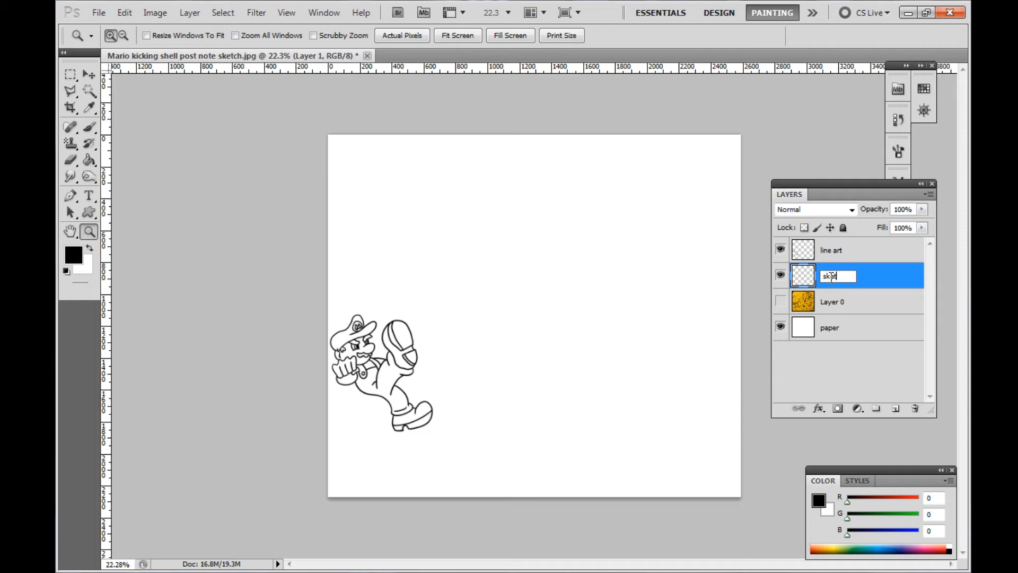
left_click(822, 260)
left_click(824, 282)
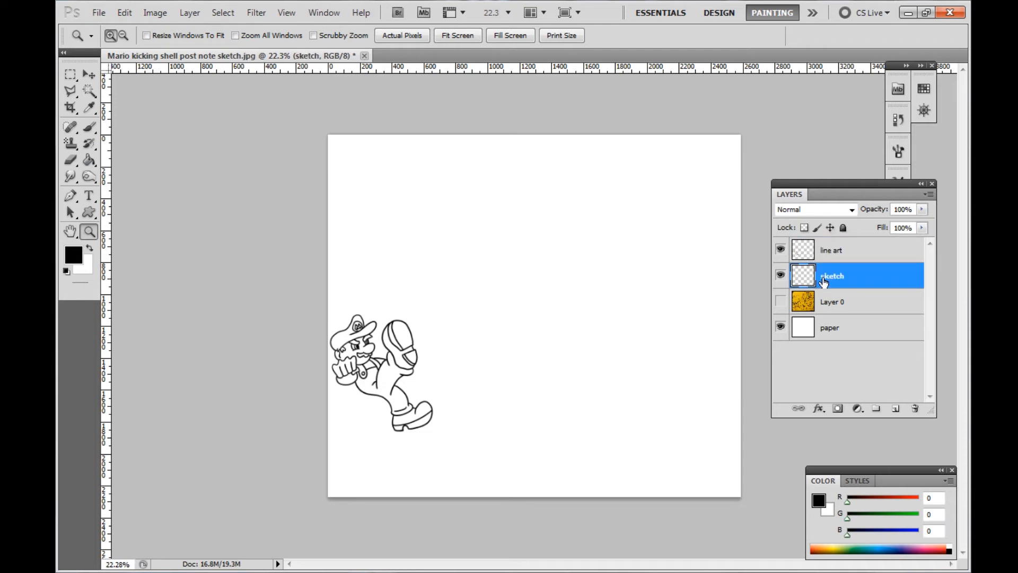
Set the foreground colour to light blue, 6fa2ff
left_click(72, 260)
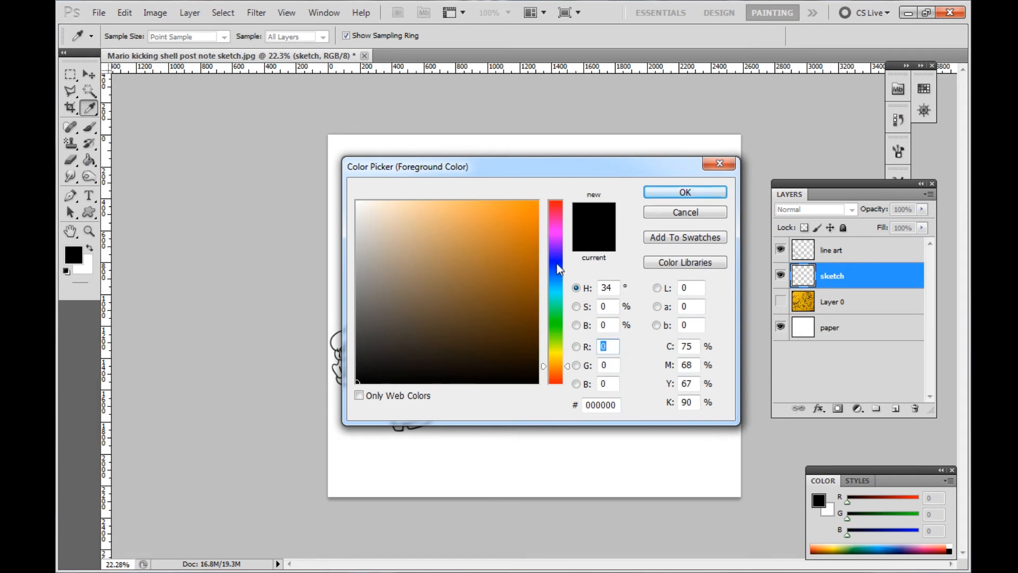
mouse_move(558, 287)
left_mouse_down()
mouse_move(558, 205)
mouse_move(558, 272)
left_mouse_up()
left_click_drag(513, 207, 460, 198)
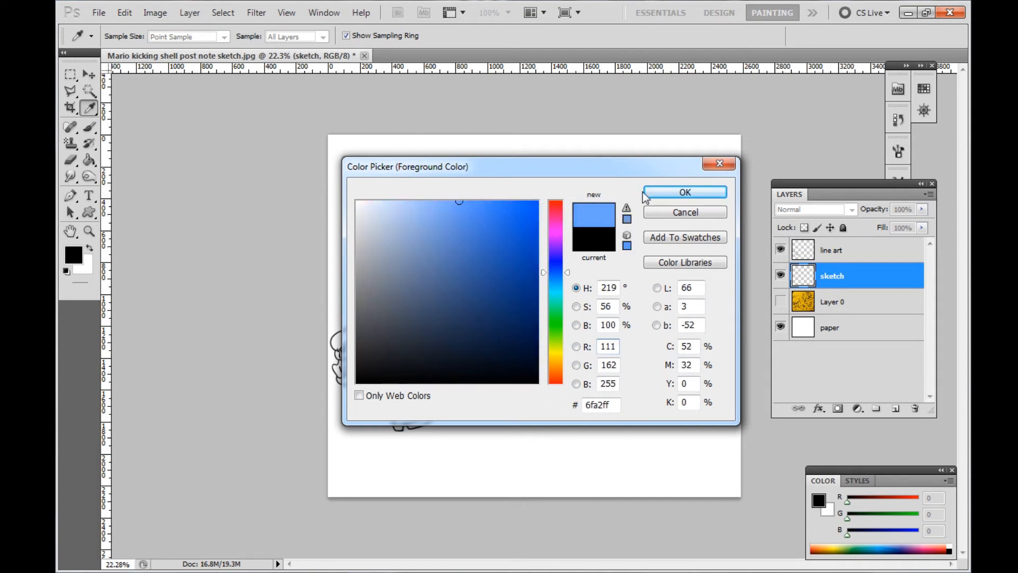
left_click(671, 193)
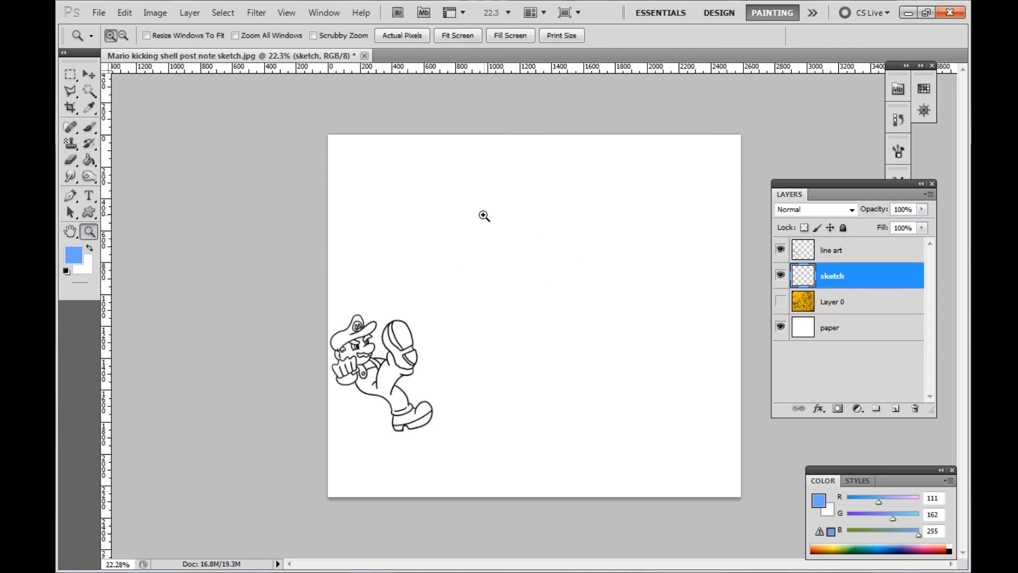
Brush a rough Goomba in the blank area above Mario, with a domed head, rounded body and two oval feet
left_click(681, 297)
left_click(527, 207)
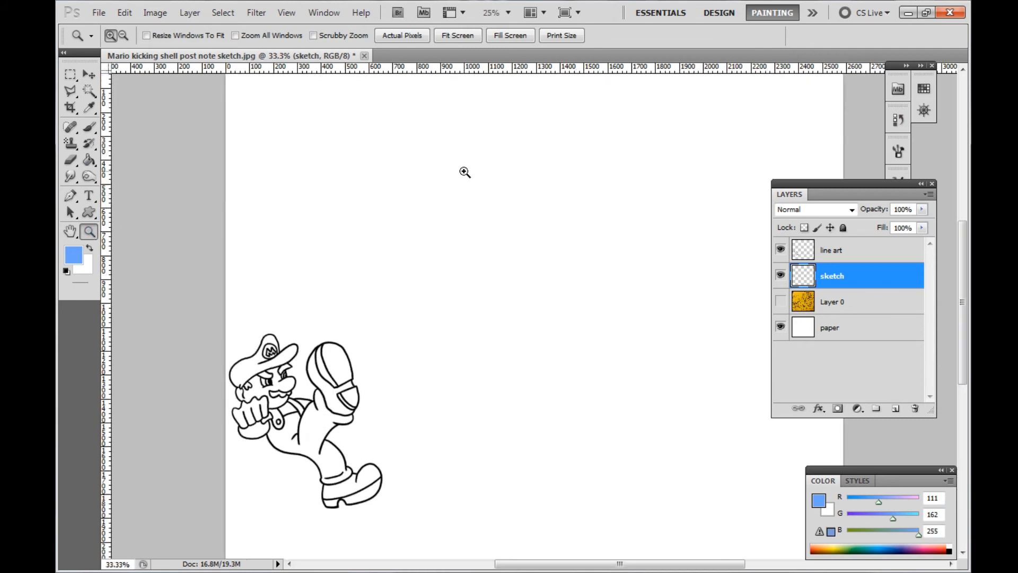
left_click(466, 172)
scroll(465, 182, "up", 2)
scroll(465, 182, "up", 2)
left_click(419, 237)
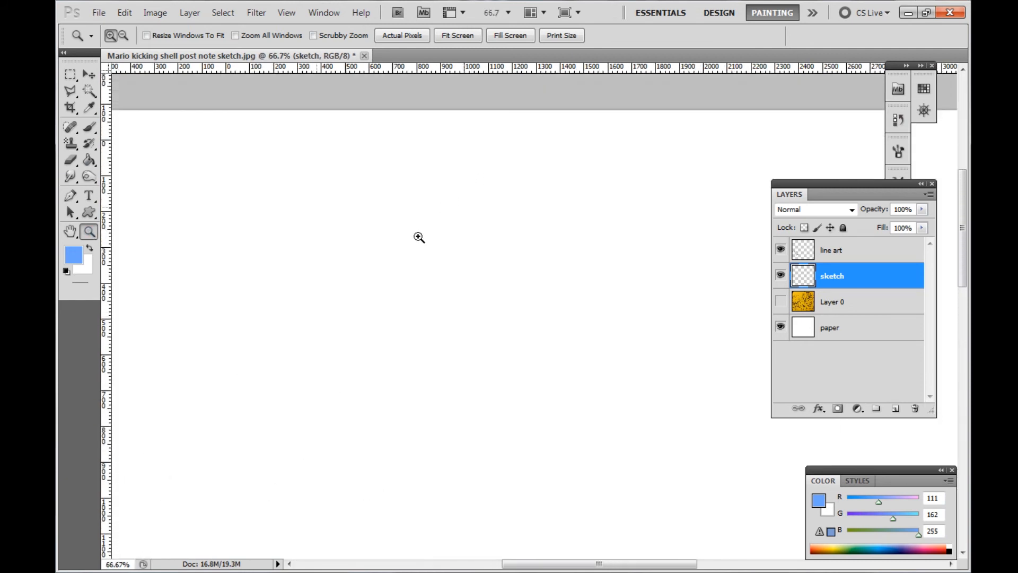
key("b")
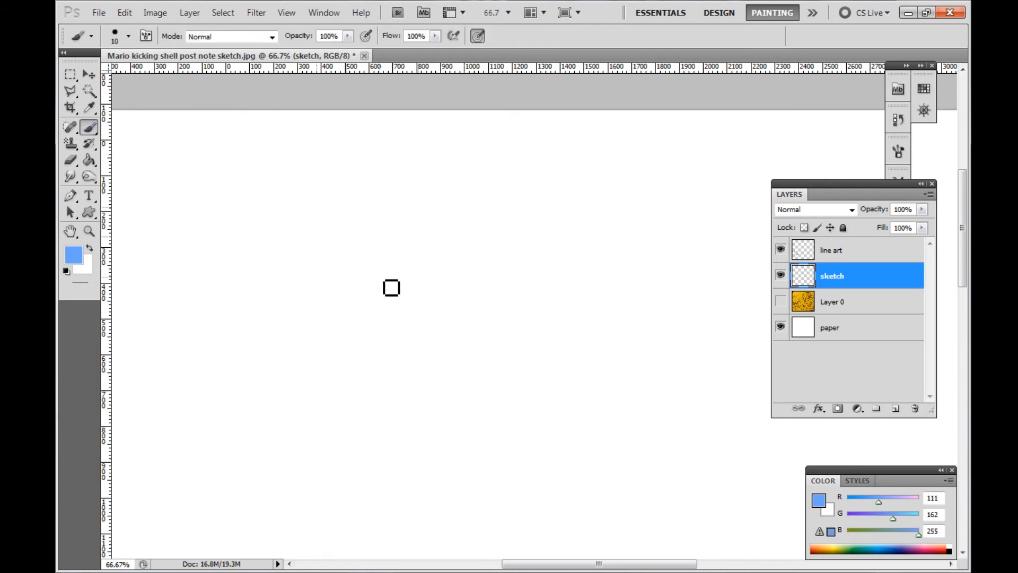
mouse_move(361, 197)
left_mouse_down()
mouse_move(377, 313)
mouse_move(383, 285)
mouse_move(413, 304)
mouse_move(427, 332)
mouse_move(403, 328)
mouse_move(468, 288)
mouse_move(413, 326)
mouse_move(542, 289)
mouse_move(461, 284)
mouse_move(568, 273)
mouse_move(543, 223)
left_mouse_up()
mouse_move(372, 225)
left_mouse_down()
mouse_move(398, 166)
mouse_move(373, 212)
mouse_move(467, 170)
mouse_move(446, 160)
mouse_move(559, 211)
mouse_move(505, 164)
mouse_move(559, 216)
mouse_move(560, 266)
left_mouse_up()
mouse_move(428, 305)
left_mouse_down()
mouse_move(448, 373)
mouse_move(489, 375)
mouse_move(525, 352)
mouse_move(541, 316)
mouse_move(417, 356)
mouse_move(409, 413)
mouse_move(419, 416)
mouse_move(467, 369)
left_mouse_up()
mouse_move(540, 313)
left_mouse_down()
mouse_move(599, 316)
mouse_move(618, 337)
left_mouse_up()
mouse_move(618, 335)
left_mouse_down()
mouse_move(540, 351)
mouse_move(561, 363)
left_mouse_up()
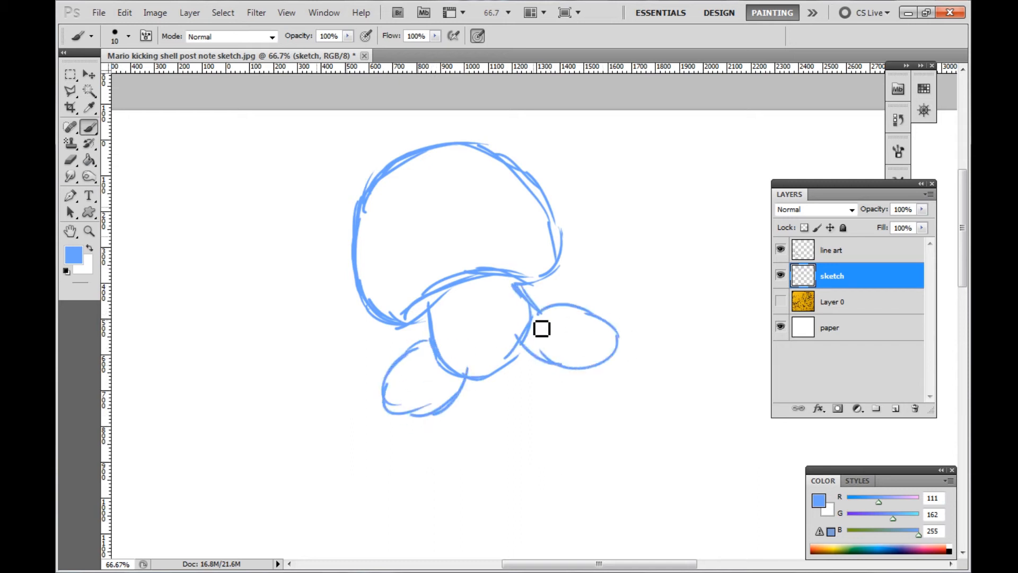
Sketch the Goomba's angry brows, eyes and frowning mouth with two fangs, plus a sole line on each foot
mouse_move(344, 204)
left_mouse_down()
mouse_move(432, 222)
mouse_move(382, 189)
mouse_move(348, 196)
left_mouse_up()
mouse_move(457, 217)
left_mouse_down()
mouse_move(479, 152)
mouse_move(529, 142)
mouse_move(542, 173)
mouse_move(482, 199)
mouse_move(518, 225)
mouse_move(512, 211)
mouse_move(474, 215)
left_mouse_up()
left_click_drag(471, 211, 487, 206)
mouse_move(431, 233)
left_mouse_down()
mouse_move(395, 249)
mouse_move(397, 238)
mouse_move(416, 229)
mouse_move(401, 277)
mouse_move(518, 243)
mouse_move(504, 237)
left_mouse_up()
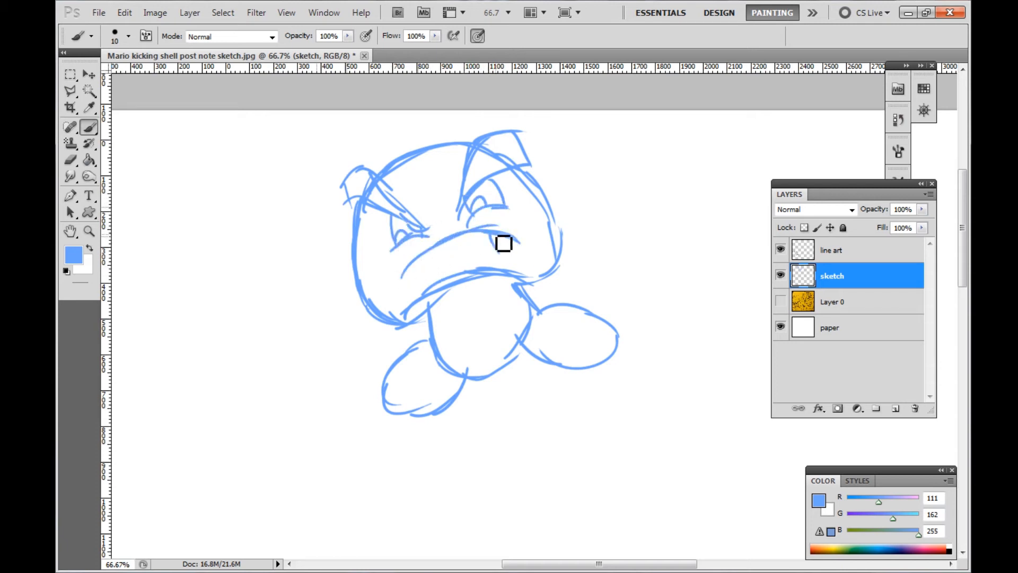
left_click_drag(416, 262, 418, 277)
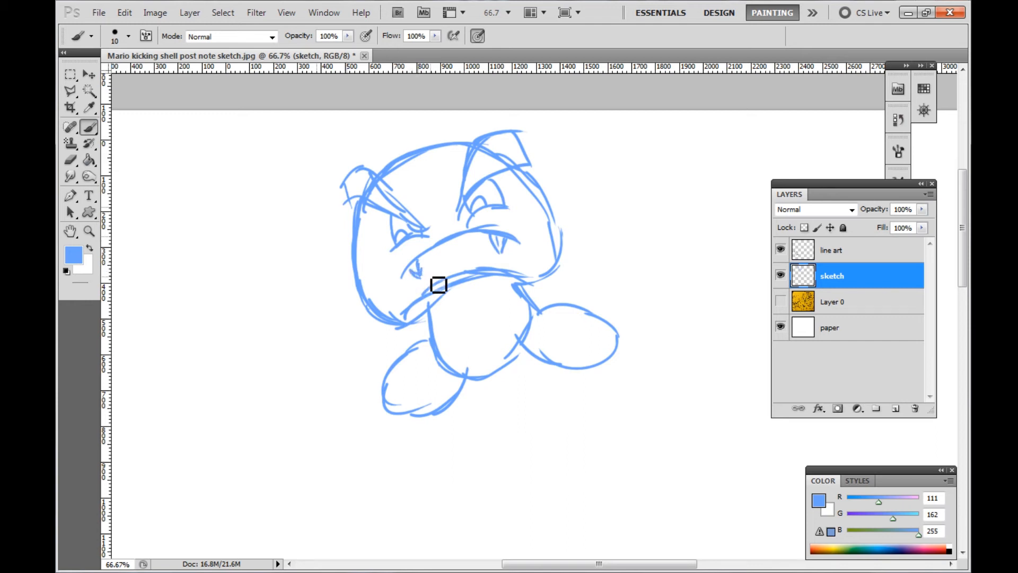
left_click_drag(530, 334, 586, 355)
left_click_drag(454, 380, 411, 421)
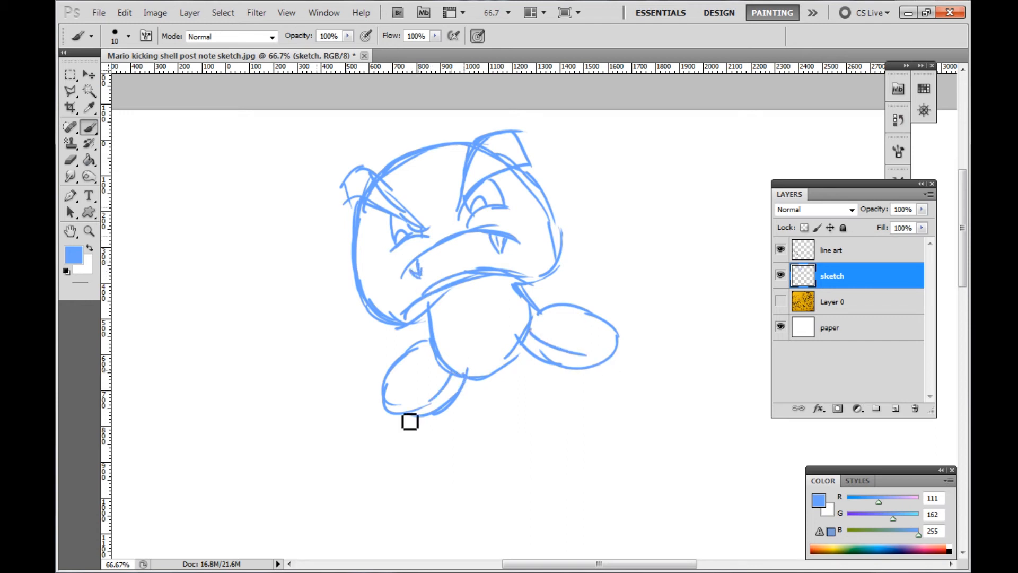
Select the line art layer and set the foreground colour to black
left_click(834, 252)
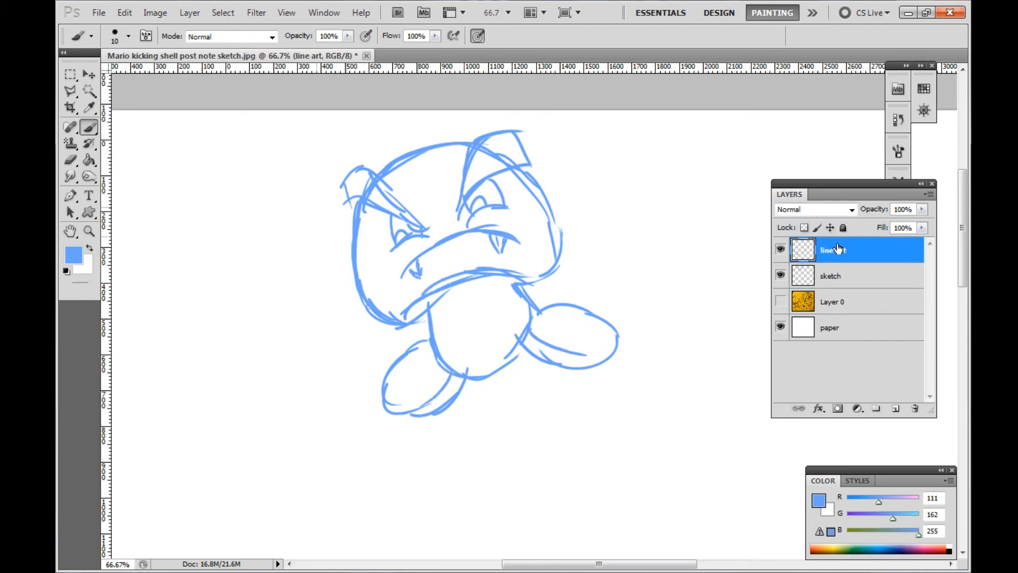
left_click(74, 255)
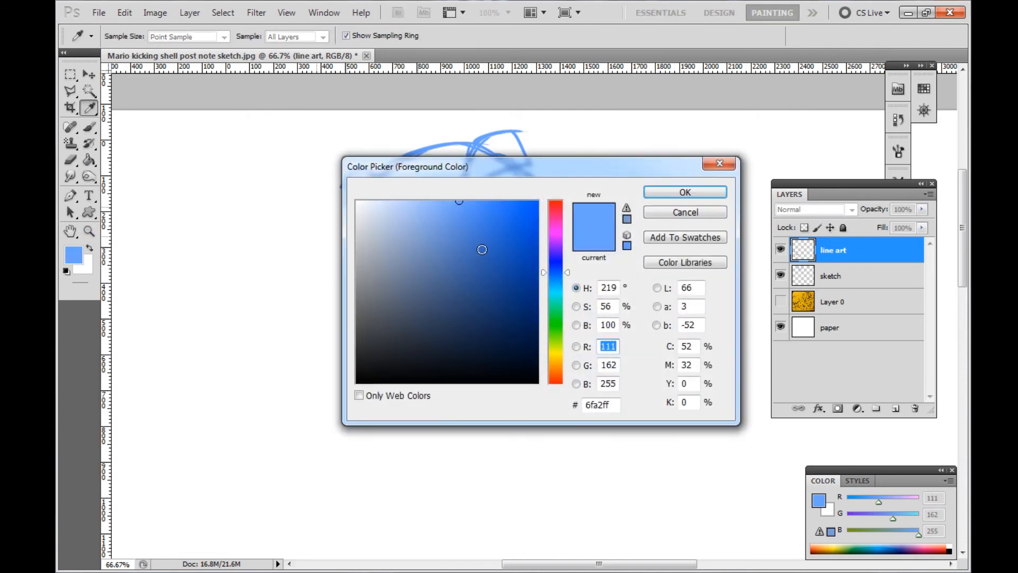
left_click(356, 383)
left_click(668, 193)
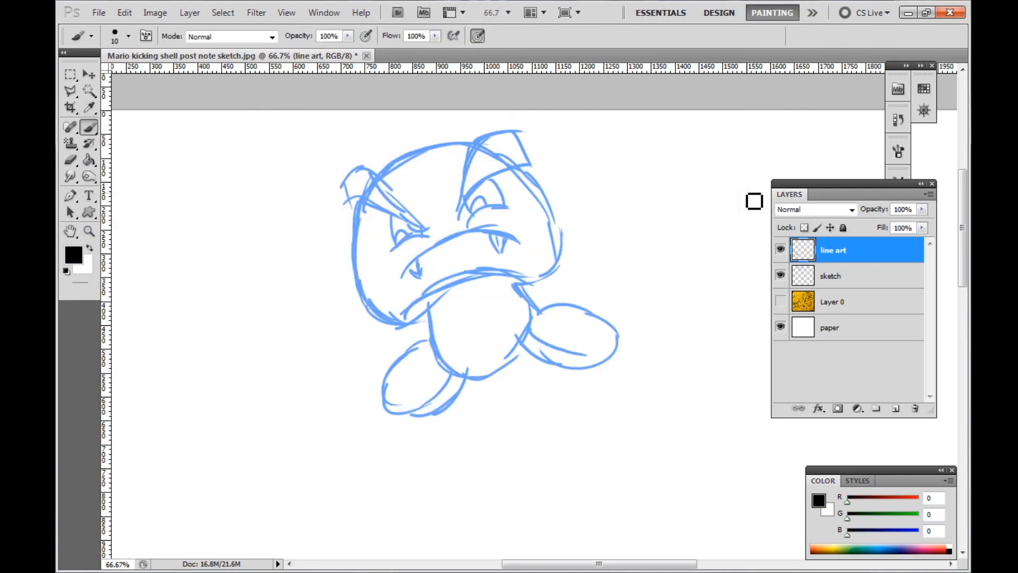
Fade the sketch layer by setting its opacity to 47% in the blending options
left_click(834, 275)
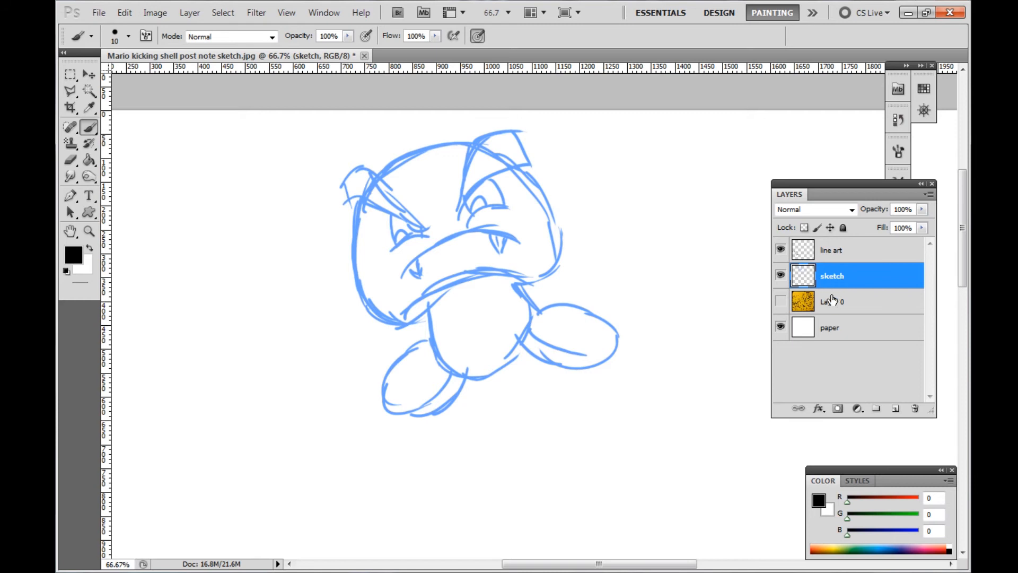
right_click(831, 280)
left_click(770, 249)
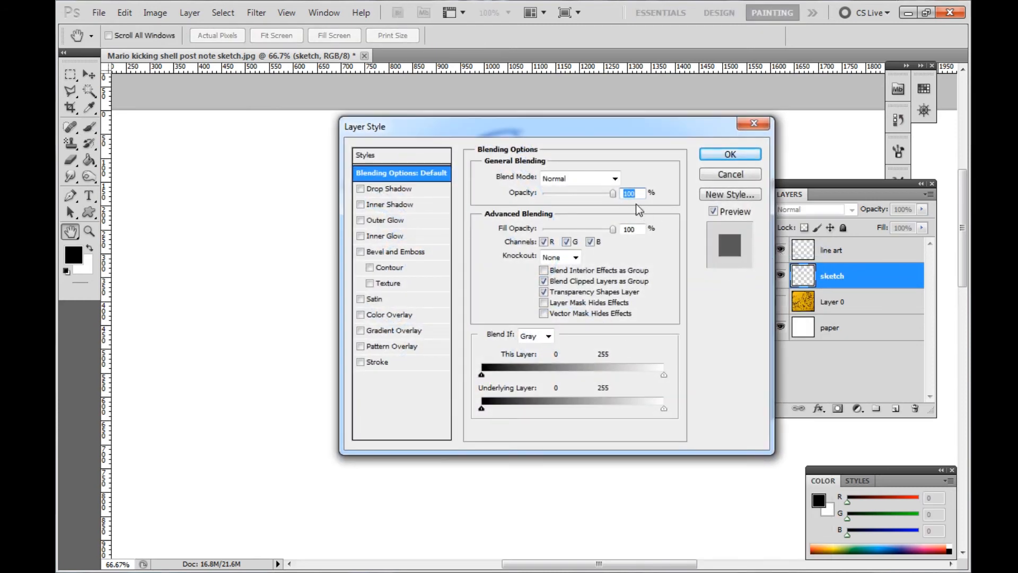
left_click_drag(612, 194, 579, 194)
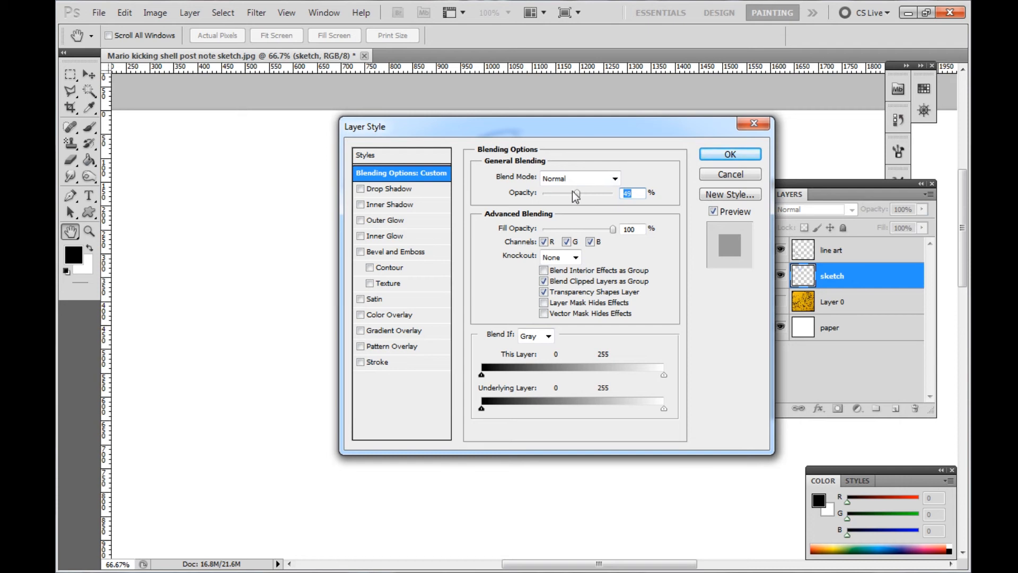
type("47")
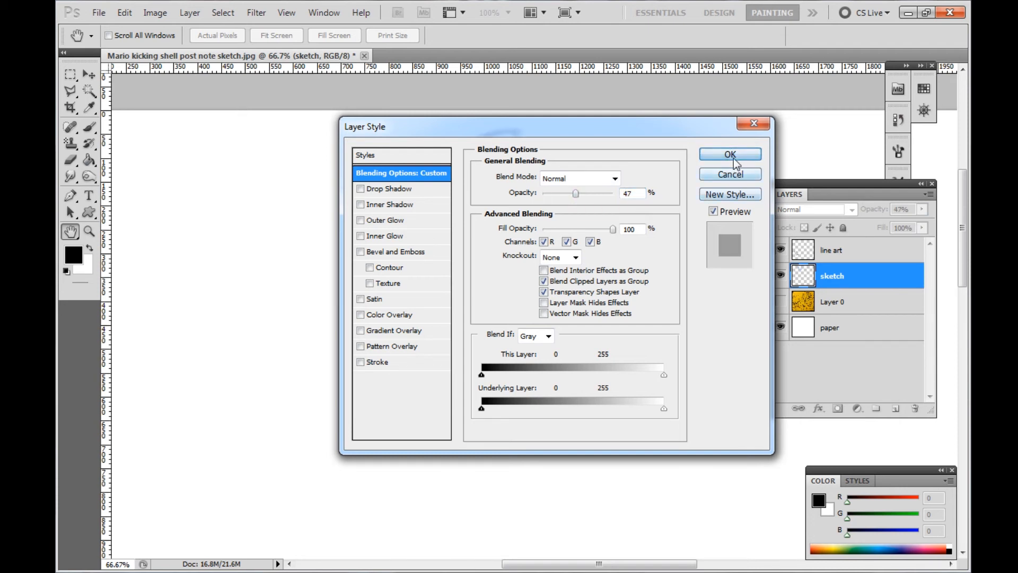
left_click(730, 154)
On the line art layer, brush a closed black outline around the Goomba's left brow with a 10 px brush
key("b")
left_click(841, 257)
left_click(88, 232)
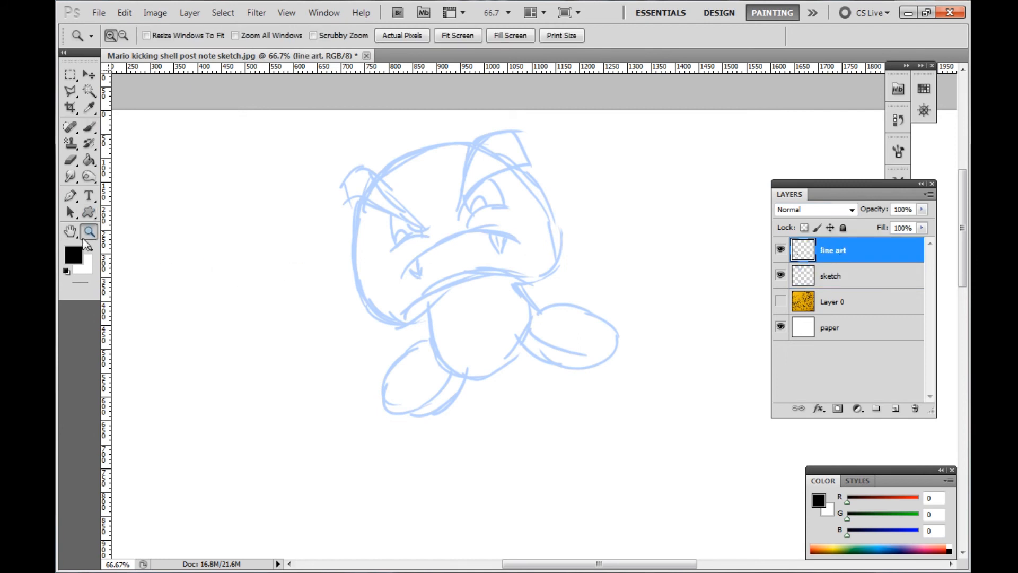
left_click(345, 191)
left_click(314, 186)
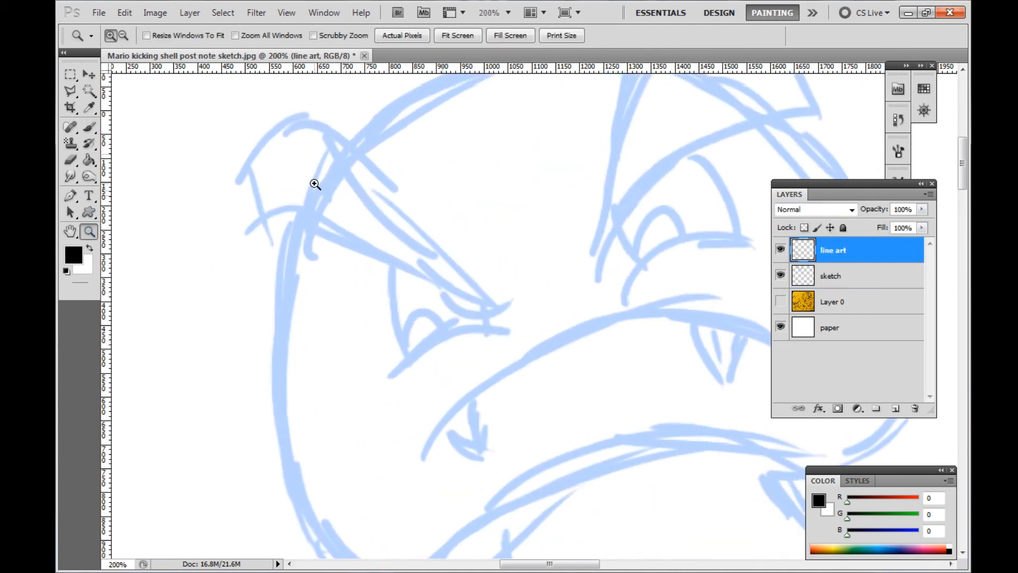
left_click(304, 255)
left_click(305, 254)
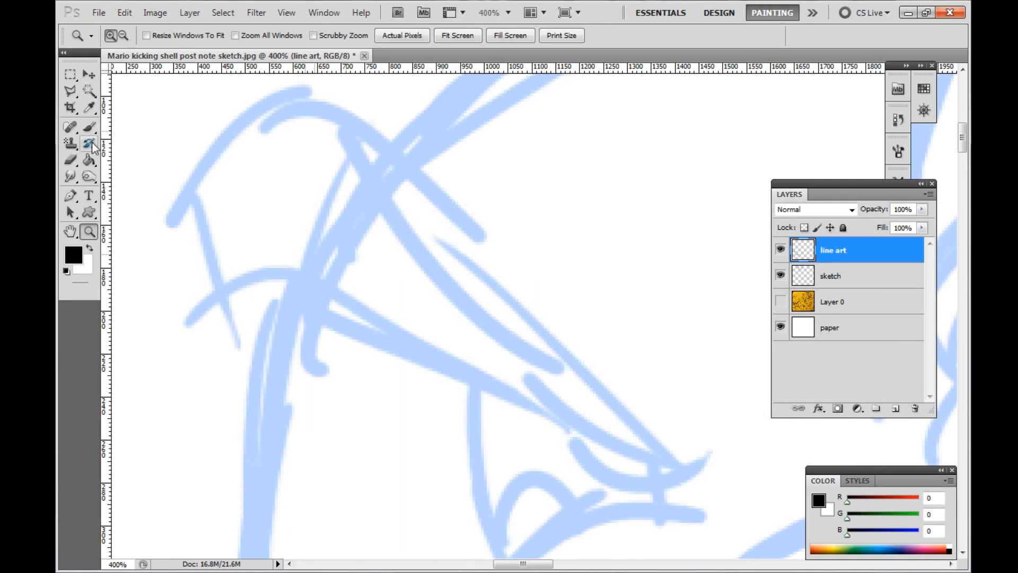
key("b")
mouse_move(712, 403)
left_mouse_down()
mouse_move(469, 335)
mouse_move(201, 306)
left_mouse_up()
mouse_move(697, 424)
left_mouse_down()
mouse_move(647, 395)
mouse_move(477, 215)
mouse_move(161, 178)
mouse_move(197, 205)
mouse_move(163, 200)
mouse_move(155, 185)
mouse_move(204, 306)
left_mouse_up()
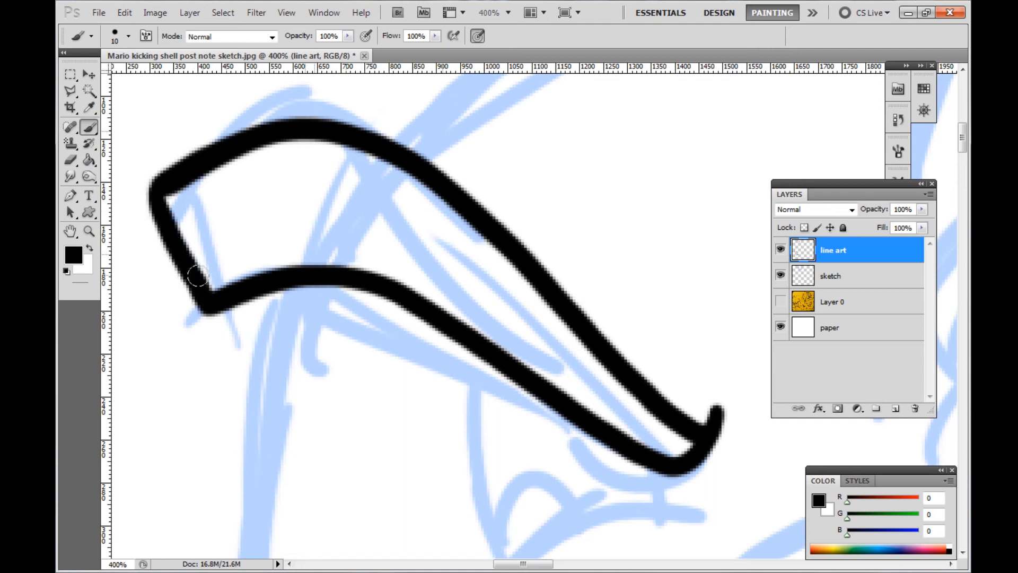
Ink the Goomba's left eye with a lower lid line, both side edges and a solid black pupil
left_click_drag(964, 149, 961, 161)
left_click_drag(686, 322, 467, 395)
left_click_drag(657, 314, 664, 269)
left_click_drag(477, 170, 503, 362)
mouse_move(496, 290)
left_mouse_down()
mouse_move(558, 301)
mouse_move(550, 297)
mouse_move(542, 325)
mouse_move(517, 312)
left_mouse_up()
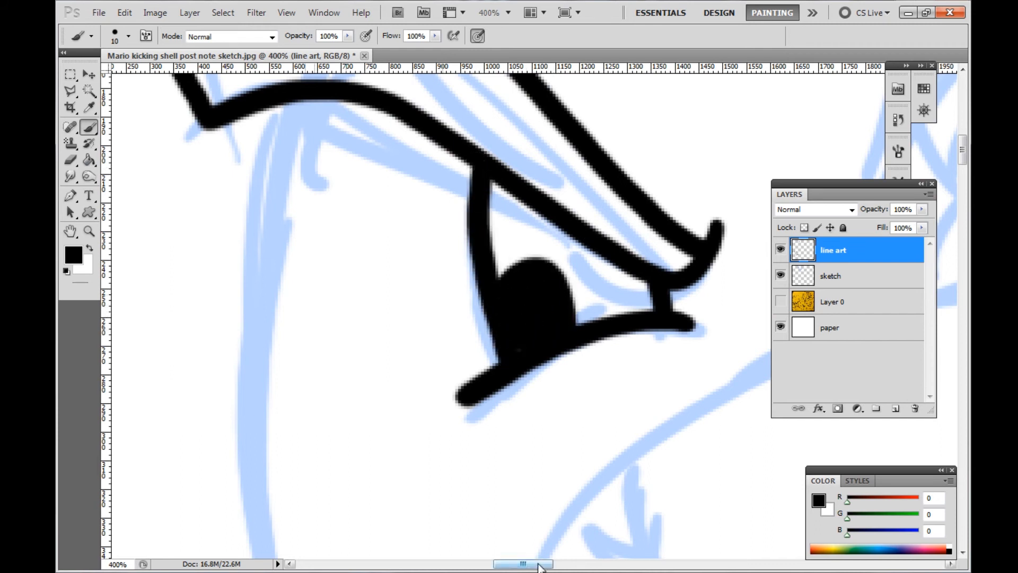
Ink the lower lid of the Goomba's right eye and outline the right brow above it
left_click_drag(523, 564, 559, 563)
scroll(952, 153, "up", 5)
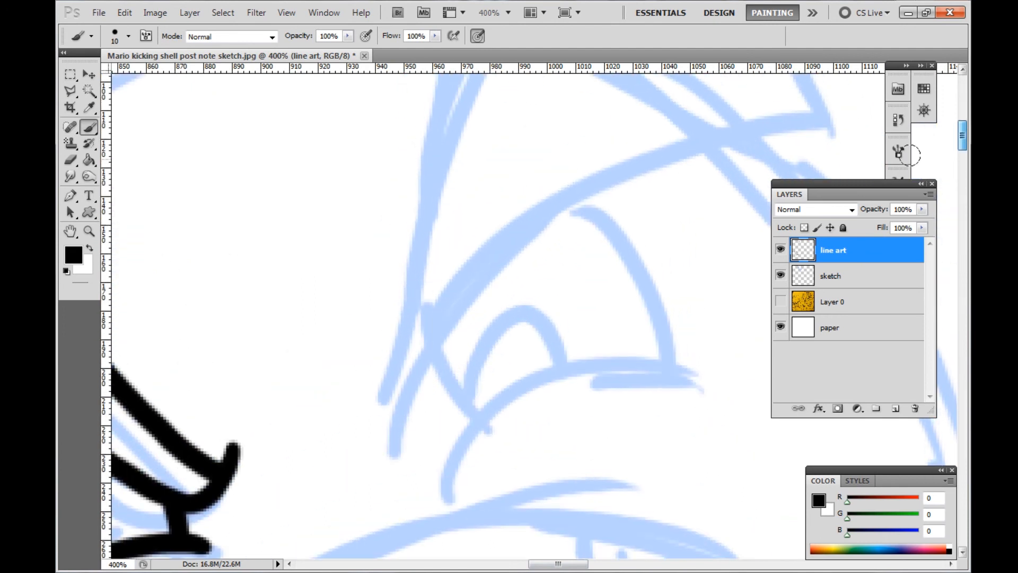
mouse_move(439, 462)
left_mouse_down()
mouse_move(657, 358)
mouse_move(740, 372)
left_mouse_up()
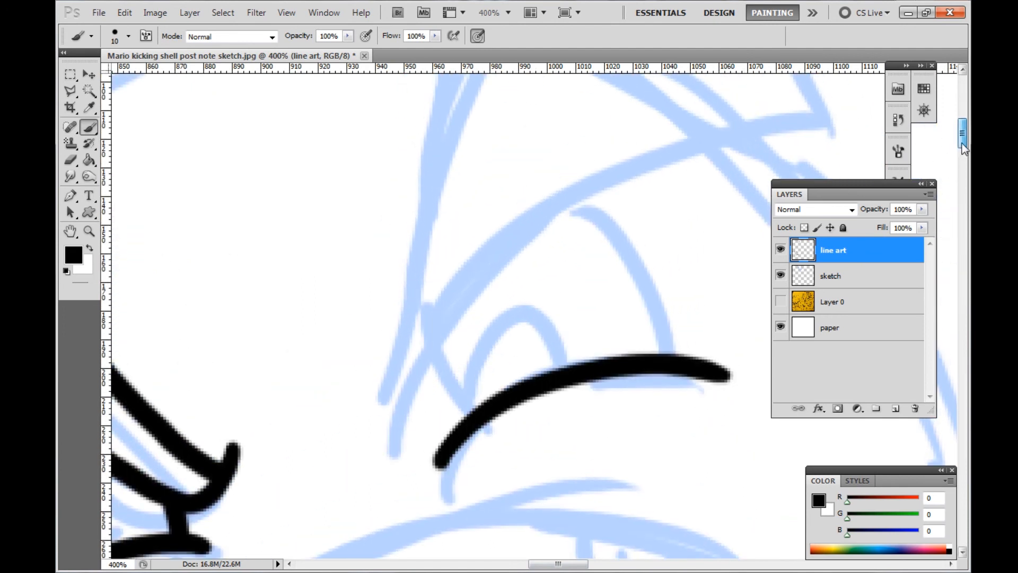
scroll(944, 153, "up", 2)
mouse_move(396, 505)
left_mouse_down()
mouse_move(827, 194)
mouse_move(942, 206)
mouse_move(867, 269)
mouse_move(894, 346)
left_mouse_up()
scroll(947, 146, "up", 3)
mouse_move(828, 338)
left_mouse_down()
mouse_move(709, 164)
mouse_move(685, 156)
left_mouse_up()
left_click_drag(963, 127, 963, 131)
mouse_move(688, 113)
left_mouse_down()
mouse_move(608, 130)
mouse_move(481, 238)
mouse_move(402, 524)
left_mouse_up()
Add frown creases beside the right brow, then ink the right eye's side edges and solid black pupil
left_click_drag(961, 126, 962, 141)
mouse_move(408, 260)
left_mouse_down()
mouse_move(392, 280)
mouse_move(383, 340)
mouse_move(364, 334)
mouse_move(350, 301)
mouse_move(369, 384)
left_mouse_up()
mouse_move(574, 142)
left_mouse_down()
mouse_move(618, 182)
mouse_move(652, 275)
mouse_move(657, 313)
left_mouse_up()
mouse_move(434, 300)
left_mouse_down()
mouse_move(467, 351)
mouse_move(513, 341)
mouse_move(563, 318)
mouse_move(523, 270)
mouse_move(464, 318)
mouse_move(480, 304)
mouse_move(494, 333)
mouse_move(485, 315)
mouse_move(517, 291)
mouse_move(536, 312)
mouse_move(495, 324)
left_mouse_up()
Ink the Goomba's frowning mouth line with two pointed fangs and a curved cheek crease at its right end
left_click(88, 231)
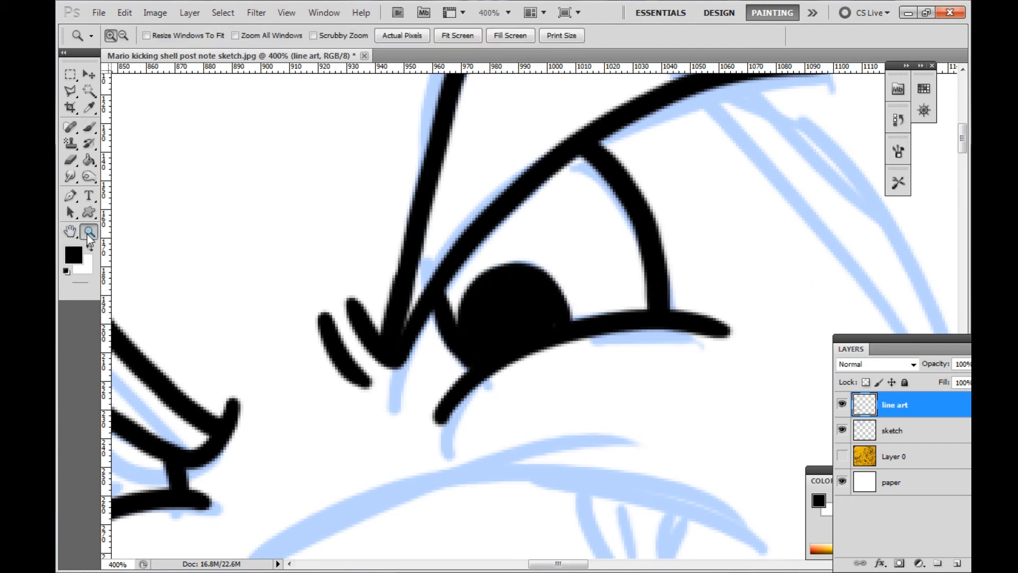
right_click(208, 312)
left_click(239, 321)
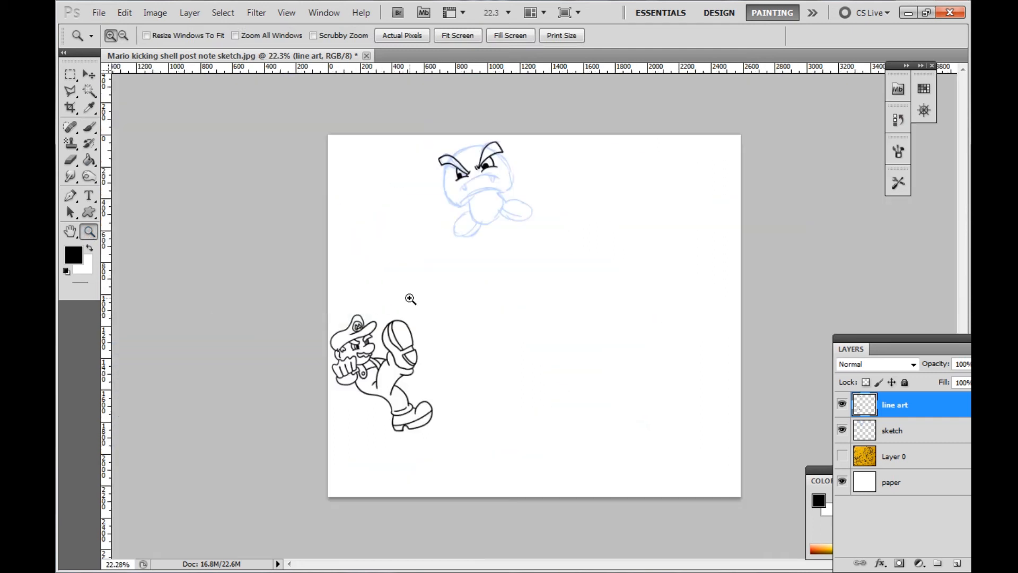
left_click(496, 193)
left_click(494, 189)
left_click(478, 169)
left_click(427, 146)
scroll(420, 154, "up", 2)
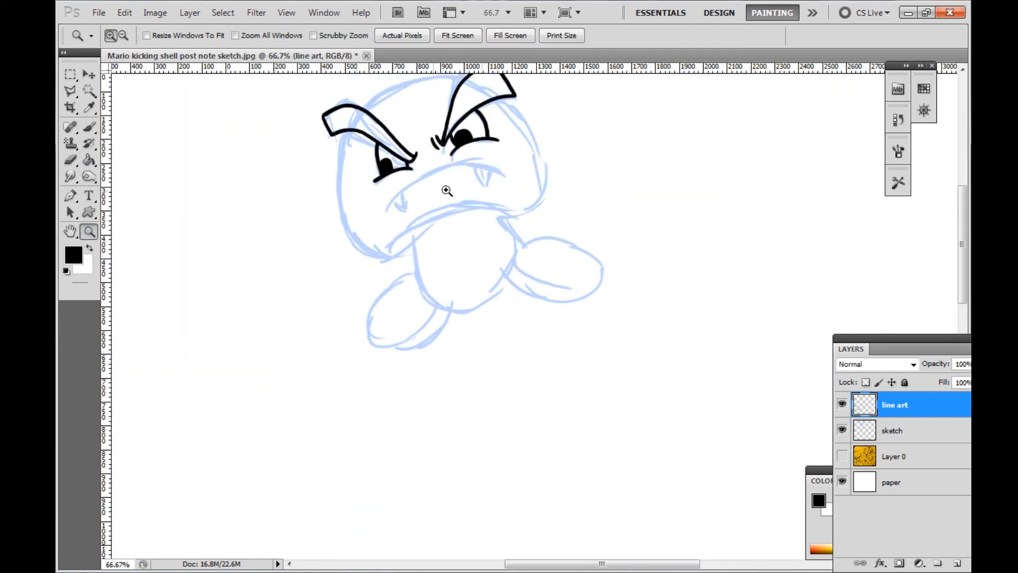
left_click(445, 185)
left_click(423, 182)
left_click(423, 182)
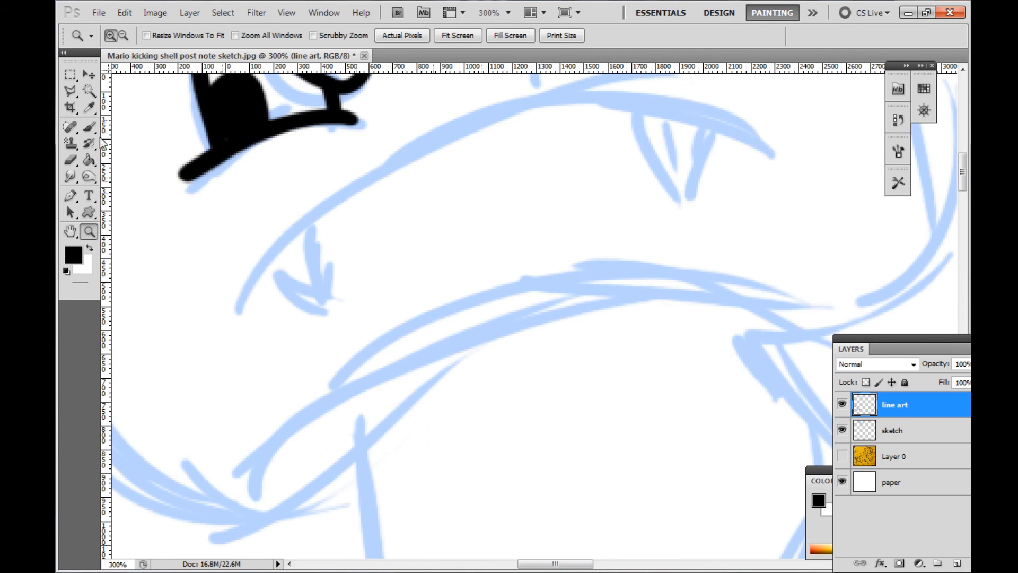
key("b")
mouse_move(227, 298)
left_mouse_down()
mouse_move(632, 105)
mouse_move(774, 130)
mouse_move(762, 179)
left_mouse_up()
mouse_move(639, 106)
left_mouse_down()
mouse_move(669, 185)
mouse_move(658, 187)
mouse_move(700, 119)
left_mouse_up()
mouse_move(310, 224)
left_mouse_down()
mouse_move(321, 299)
mouse_move(263, 258)
left_mouse_up()
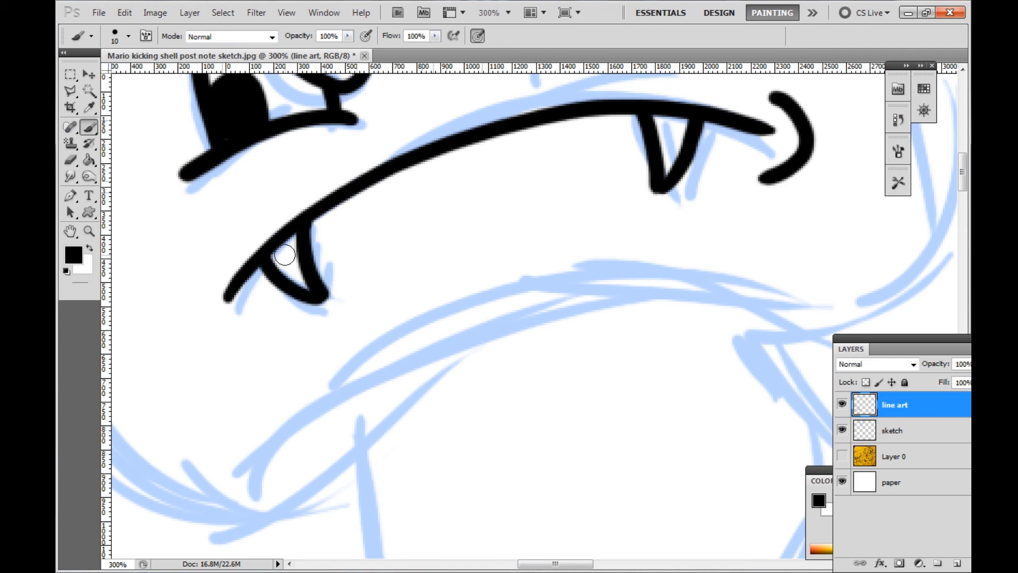
Ink the Goomba's head outline along the sides, jaw and dome, erasing the overshoot on the left brow
double_click(90, 233)
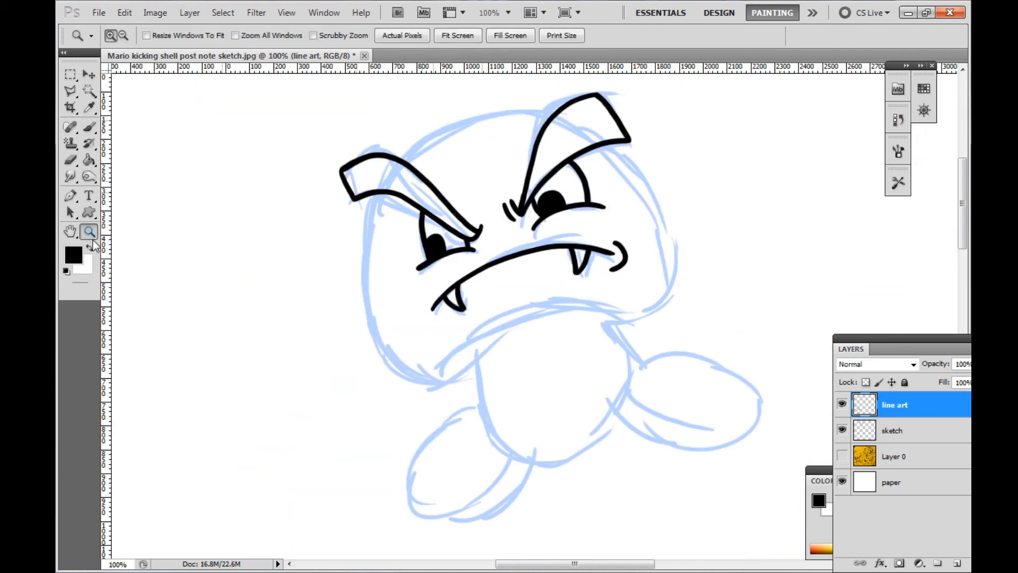
left_click(438, 217)
left_click(90, 127)
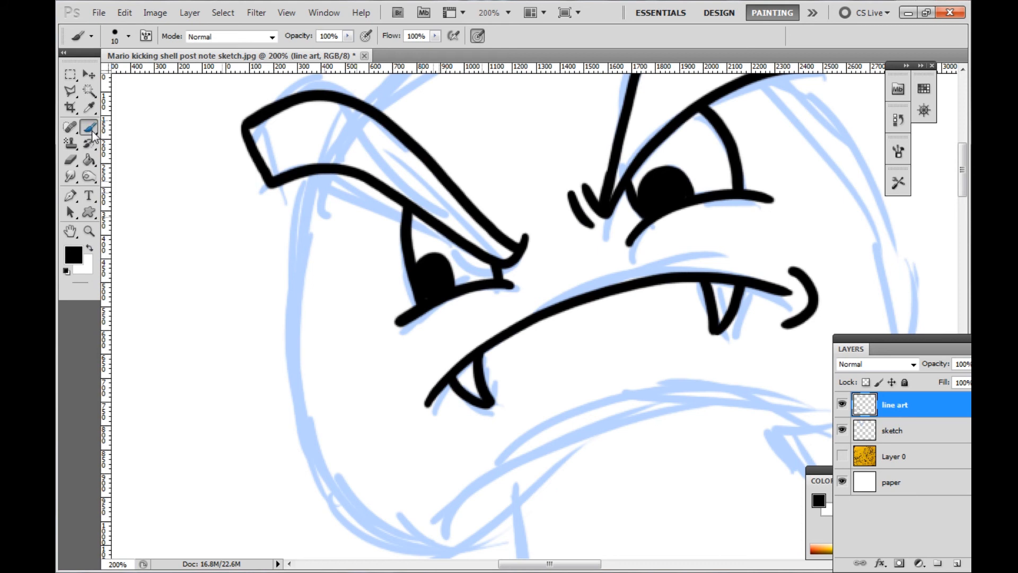
left_click_drag(561, 564, 576, 564)
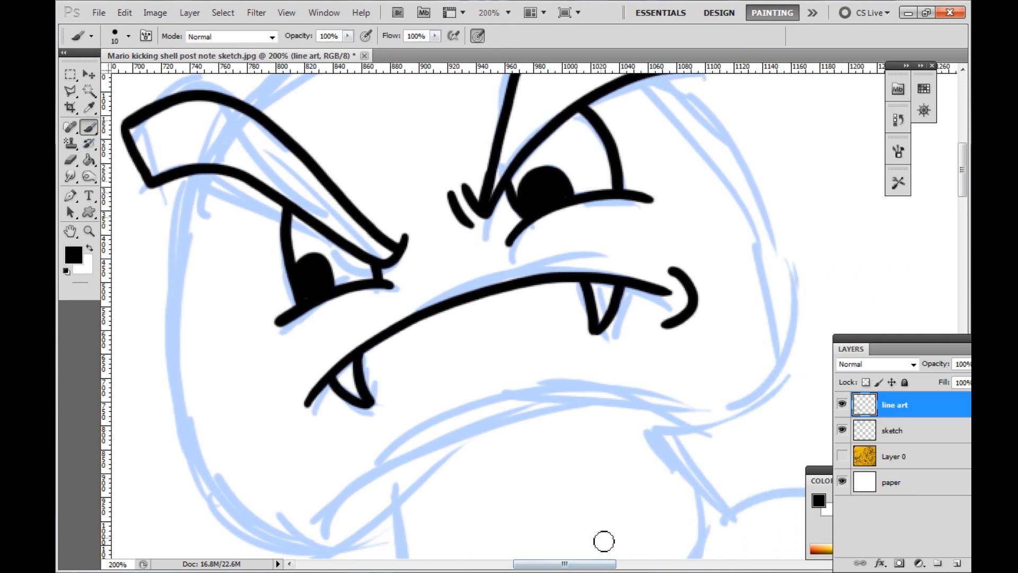
left_click_drag(963, 192, 963, 190)
mouse_move(662, 94)
left_mouse_down()
mouse_move(764, 241)
mouse_move(771, 349)
mouse_move(680, 453)
mouse_move(542, 439)
mouse_move(382, 526)
mouse_move(234, 517)
mouse_move(189, 245)
mouse_move(201, 183)
left_mouse_up()
left_click(70, 176)
left_click(70, 160)
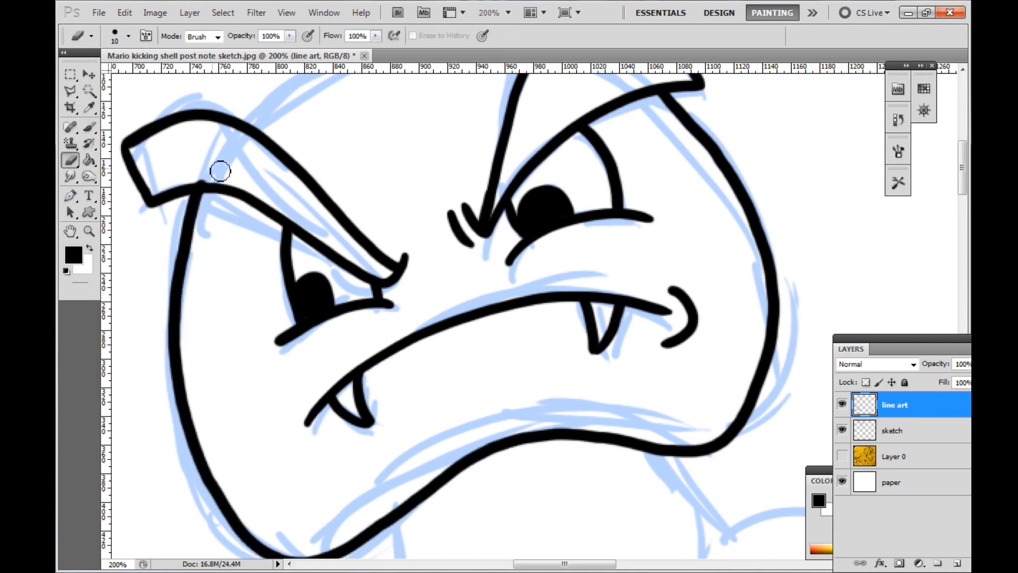
key("b")
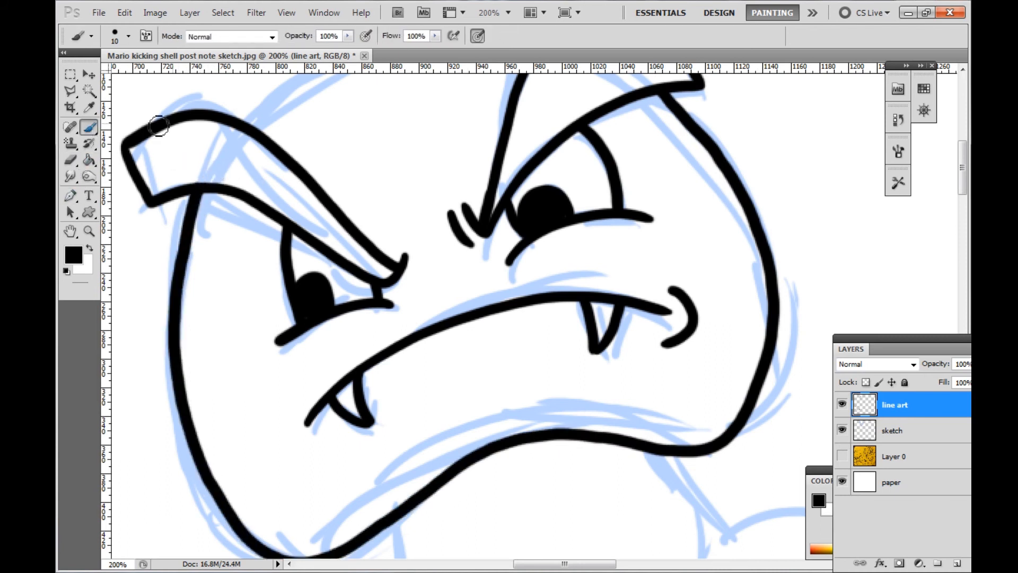
left_click_drag(963, 181, 963, 165)
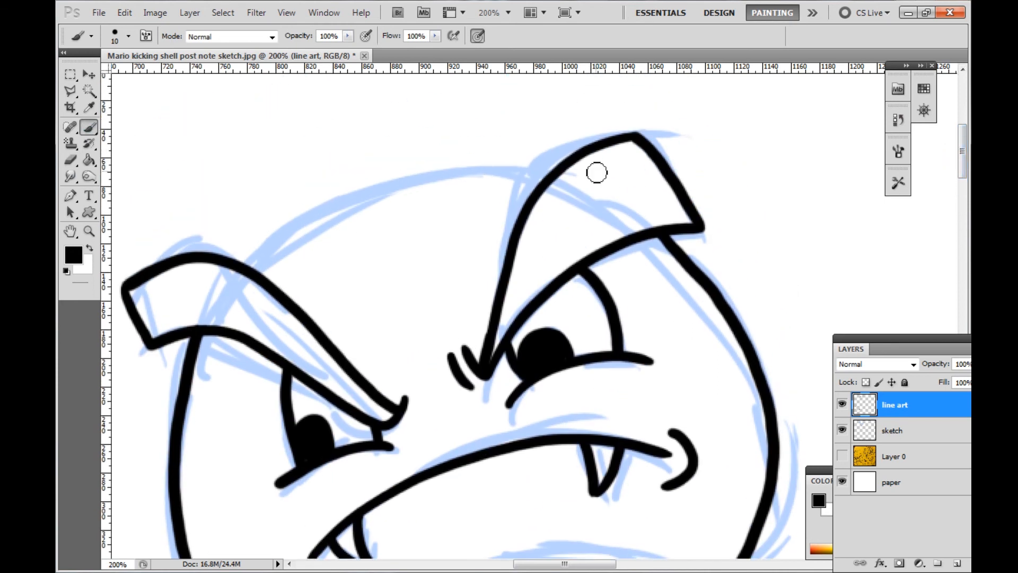
mouse_move(572, 155)
left_mouse_down()
mouse_move(456, 141)
mouse_move(307, 190)
mouse_move(230, 258)
left_mouse_up()
Ink the Goomba's rounded body below the jaw line
left_click_drag(962, 166, 948, 214)
scroll(686, 130, "down", 2)
mouse_move(670, 120)
left_mouse_down()
mouse_move(690, 176)
mouse_move(676, 313)
mouse_move(561, 379)
mouse_move(425, 336)
mouse_move(380, 191)
left_mouse_up()
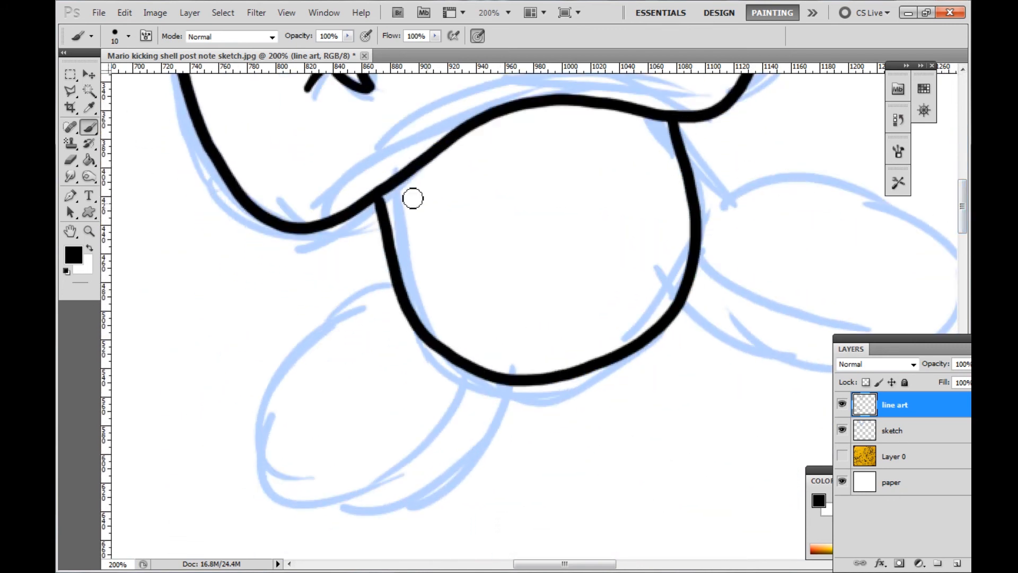
Ink both of the Goomba's feet with a wavy heel underneath and a single line along each foot
mouse_move(530, 387)
left_mouse_down()
mouse_move(459, 430)
mouse_move(397, 484)
mouse_move(267, 507)
mouse_move(302, 361)
mouse_move(400, 296)
mouse_move(628, 567)
mouse_move(408, 333)
mouse_move(484, 323)
mouse_move(601, 374)
mouse_move(605, 233)
mouse_move(409, 216)
left_mouse_up()
scroll(616, 548, "right", 4)
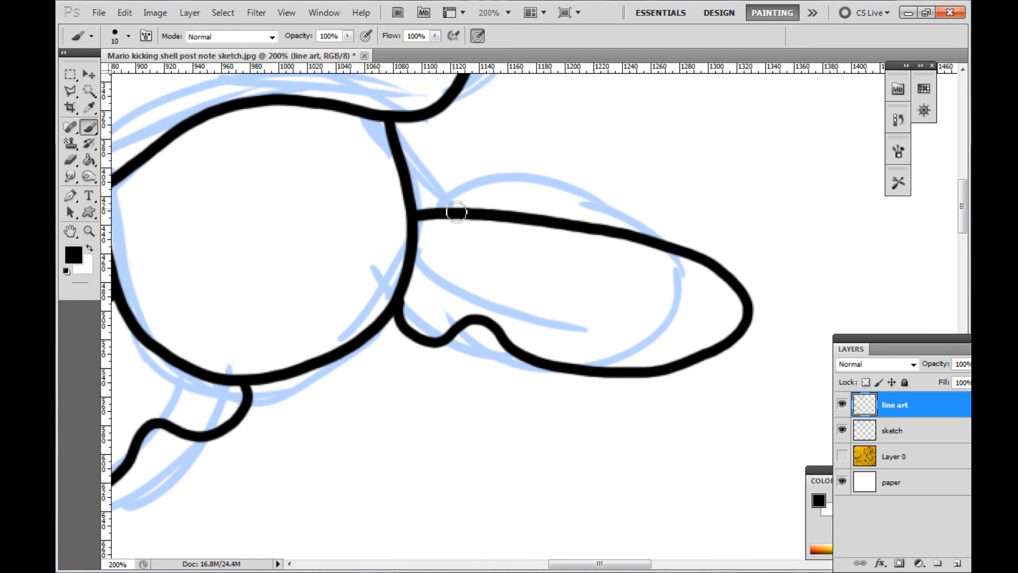
mouse_move(684, 303)
left_mouse_down()
mouse_move(563, 313)
mouse_move(468, 300)
left_mouse_up()
scroll(596, 550, "left", 5)
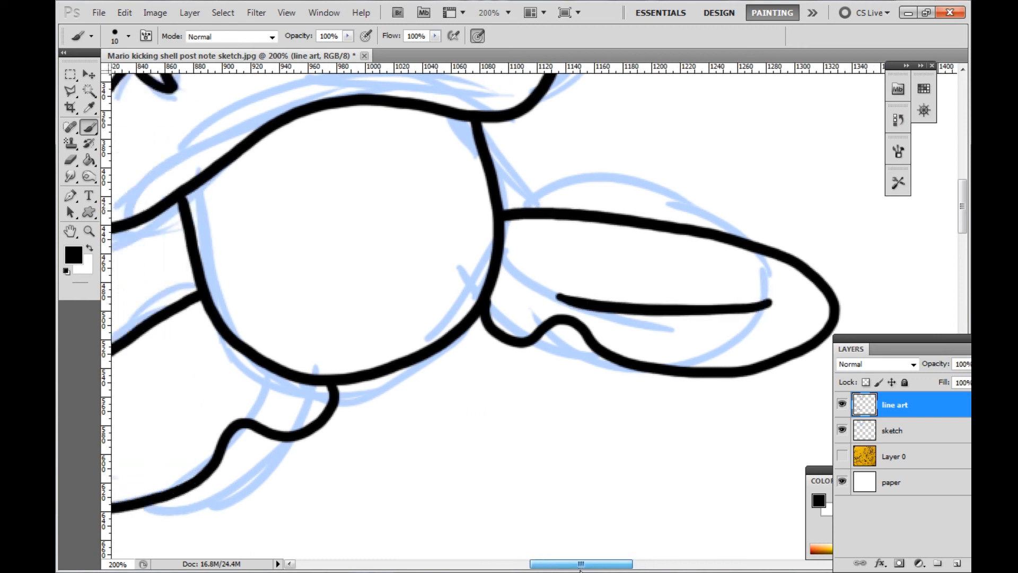
left_click_drag(414, 370, 263, 439)
Move the layer list clear of the edge and hide the sketch layer so only the line art shows on the paper
double_click(93, 237)
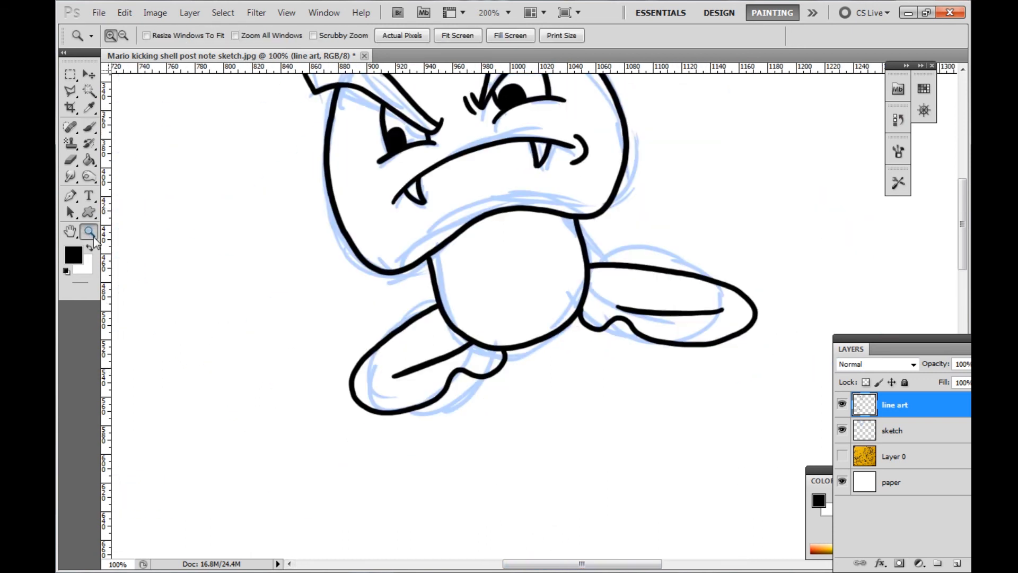
right_click(398, 260)
left_click(415, 268)
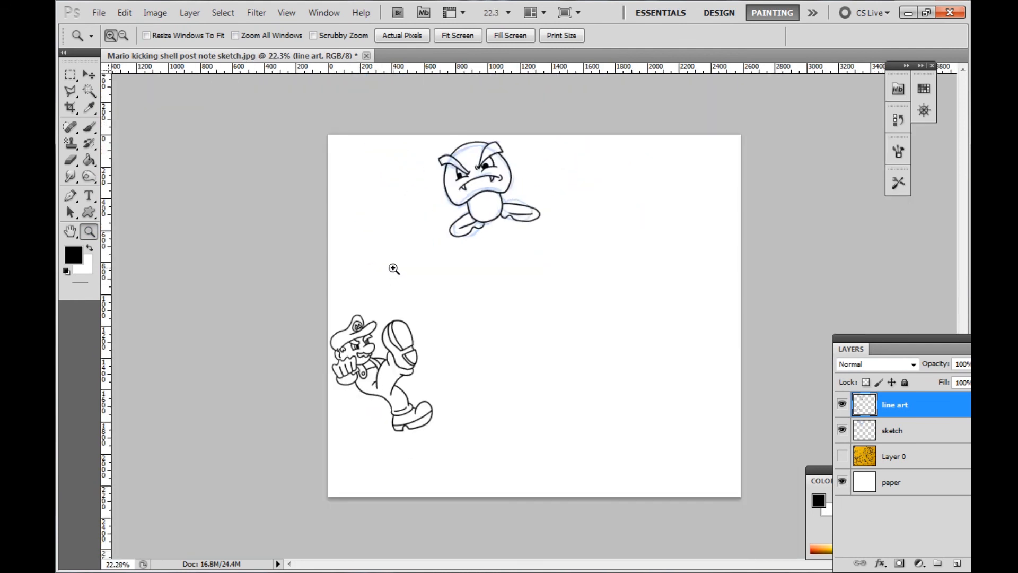
left_click(535, 269)
left_click_drag(872, 337, 707, 172)
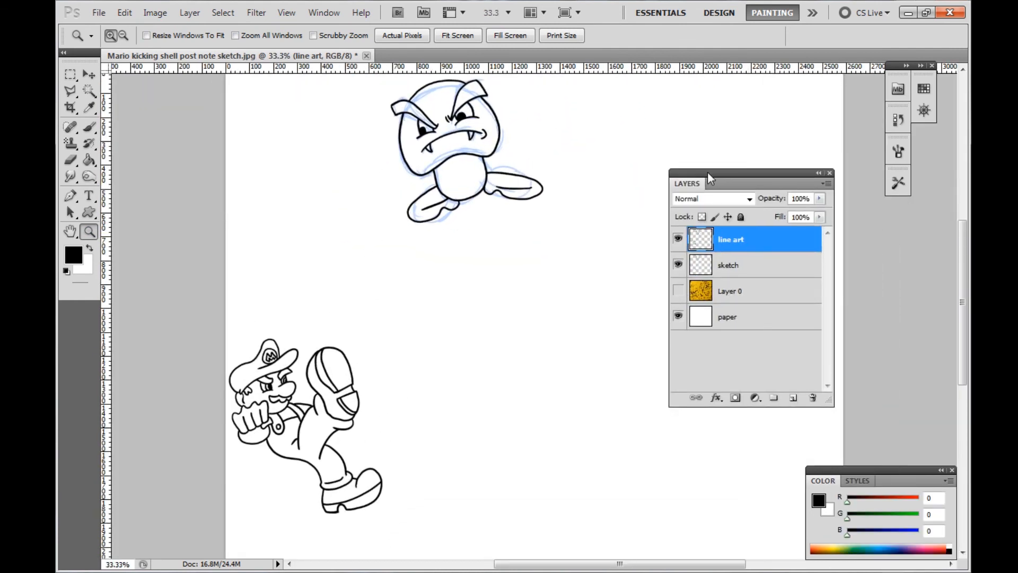
left_click(678, 266)
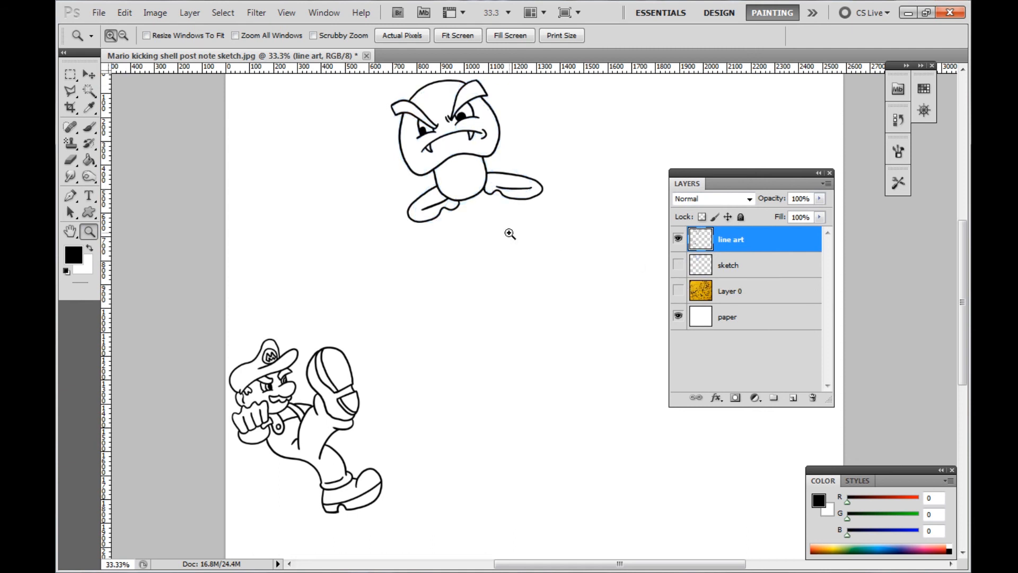
Compare the inked Goomba with the sketch by showing and hiding the sketch layer, then view the whole canvas
scroll(510, 234, "up", 3)
left_click(482, 223)
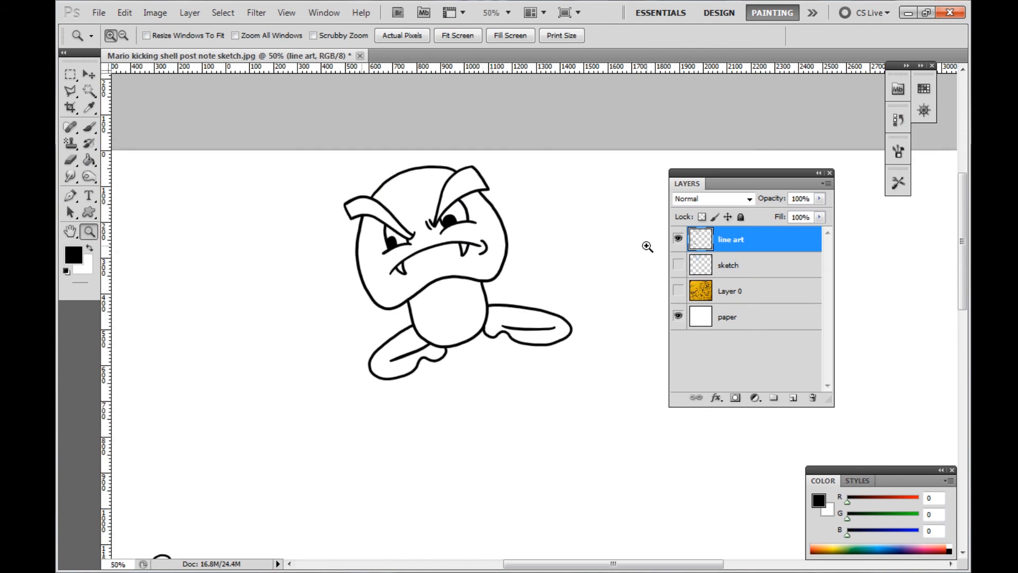
left_click(679, 266)
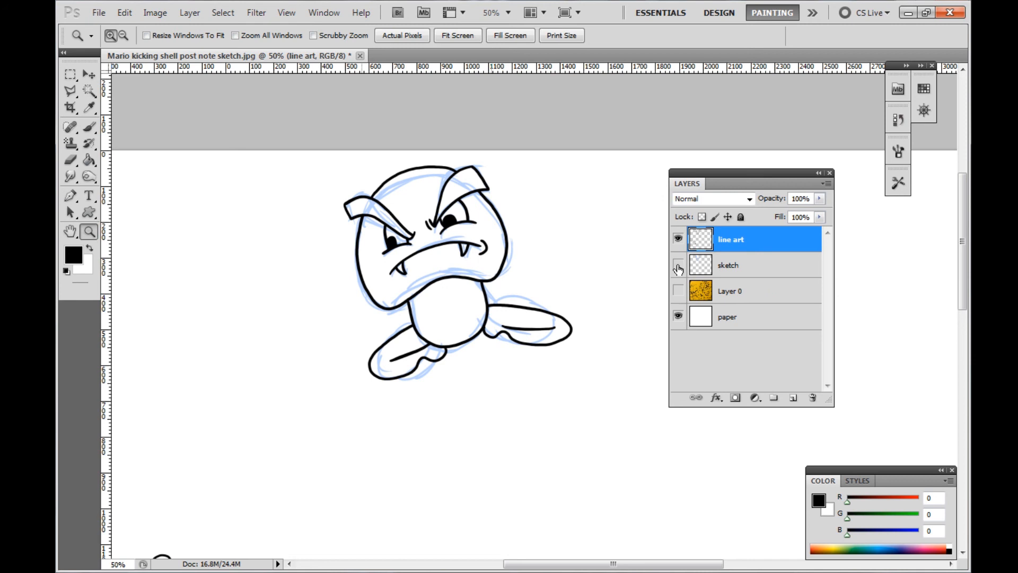
left_click(679, 267)
right_click(456, 239)
left_click(470, 244)
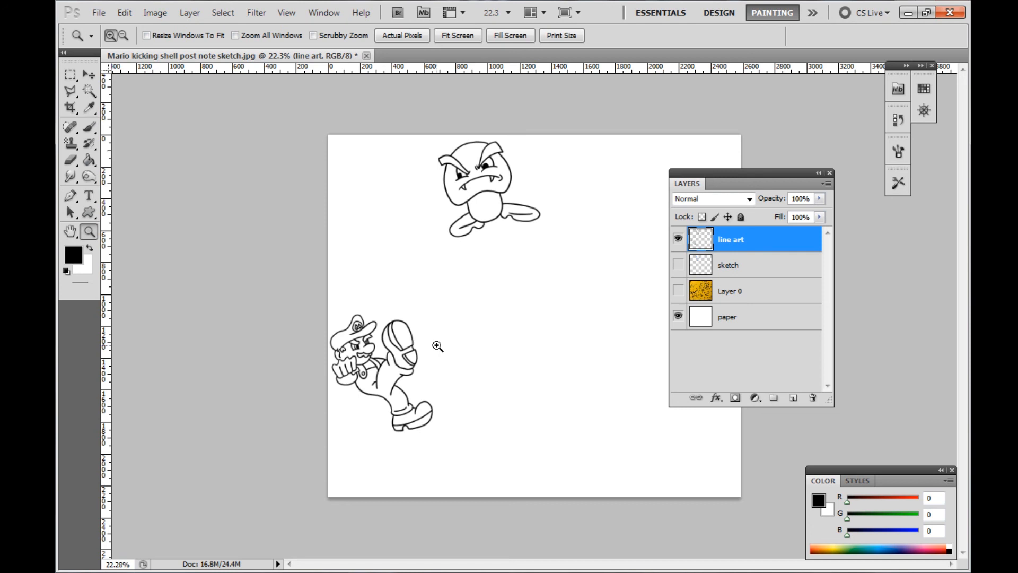
Ink a clenched hand with curled fingers between the Goomba's left jaw, body and left foot
left_click_drag(518, 270, 396, 275)
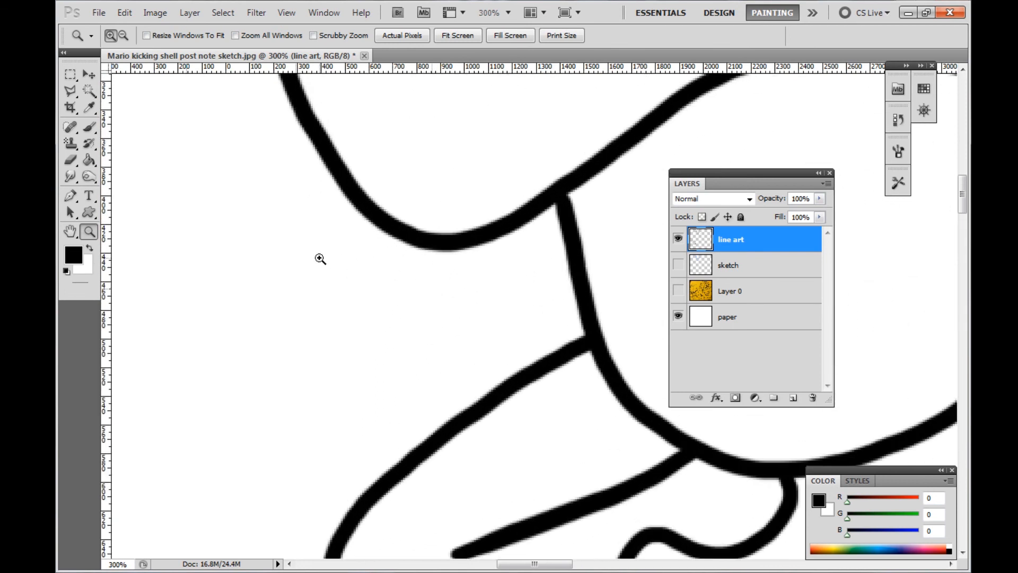
left_click(89, 127)
mouse_move(397, 235)
left_mouse_down()
mouse_move(411, 297)
mouse_move(427, 271)
left_mouse_up()
left_click(425, 334)
mouse_move(426, 335)
left_mouse_down()
mouse_move(470, 338)
mouse_move(467, 354)
mouse_move(517, 348)
mouse_move(527, 367)
mouse_move(424, 340)
mouse_move(485, 390)
mouse_move(507, 385)
left_mouse_up()
mouse_move(512, 232)
left_mouse_down()
mouse_move(512, 244)
mouse_move(563, 243)
left_mouse_up()
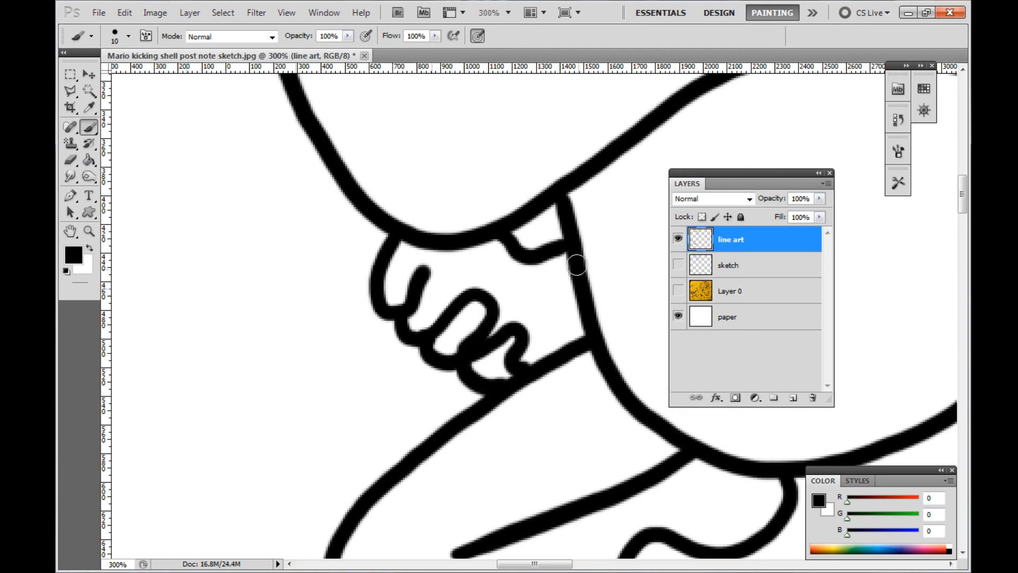
left_click_drag(577, 303, 571, 337)
double_click(90, 236)
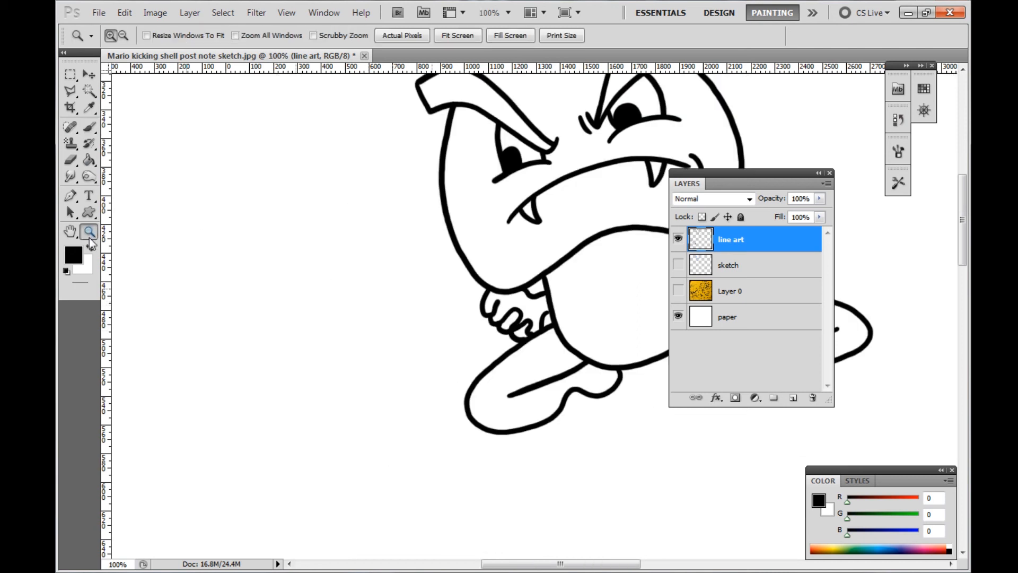